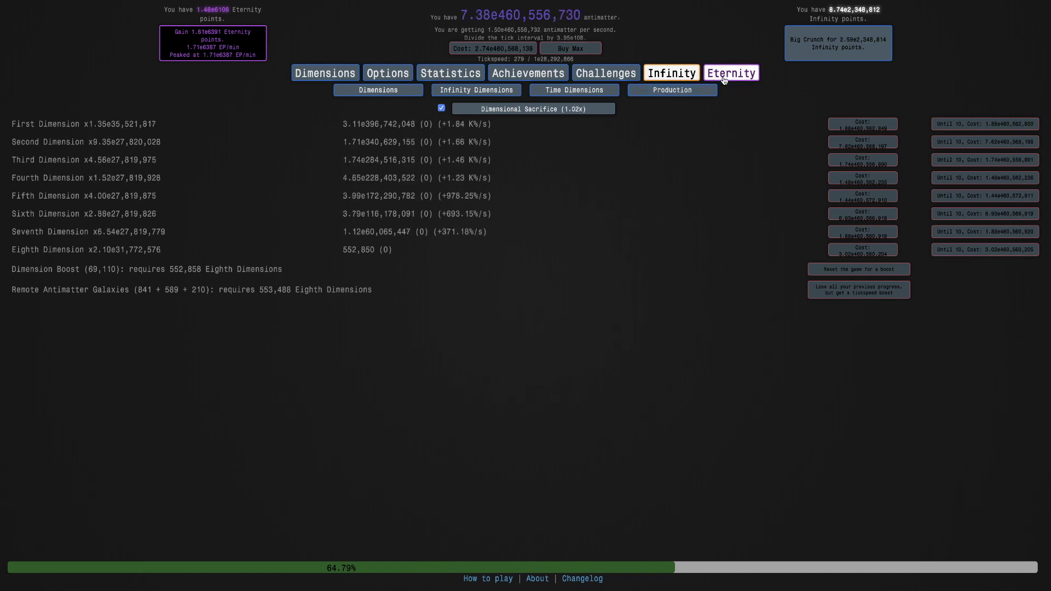
Feed the black hole with dilated time from the Eternity Black hole page
left_click(725, 76)
left_click(705, 92)
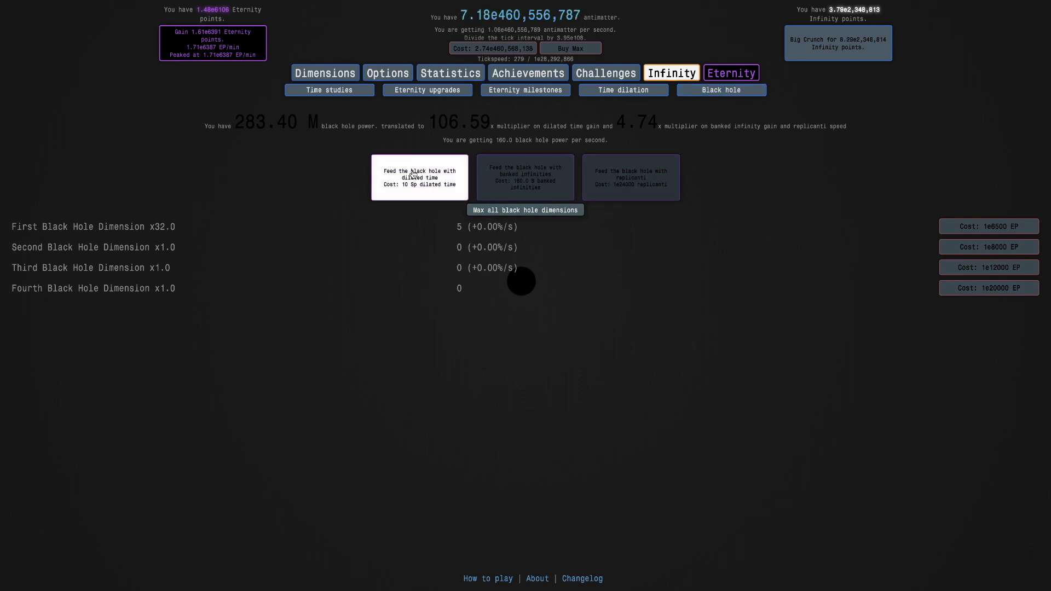
left_click(333, 74)
left_click(732, 73)
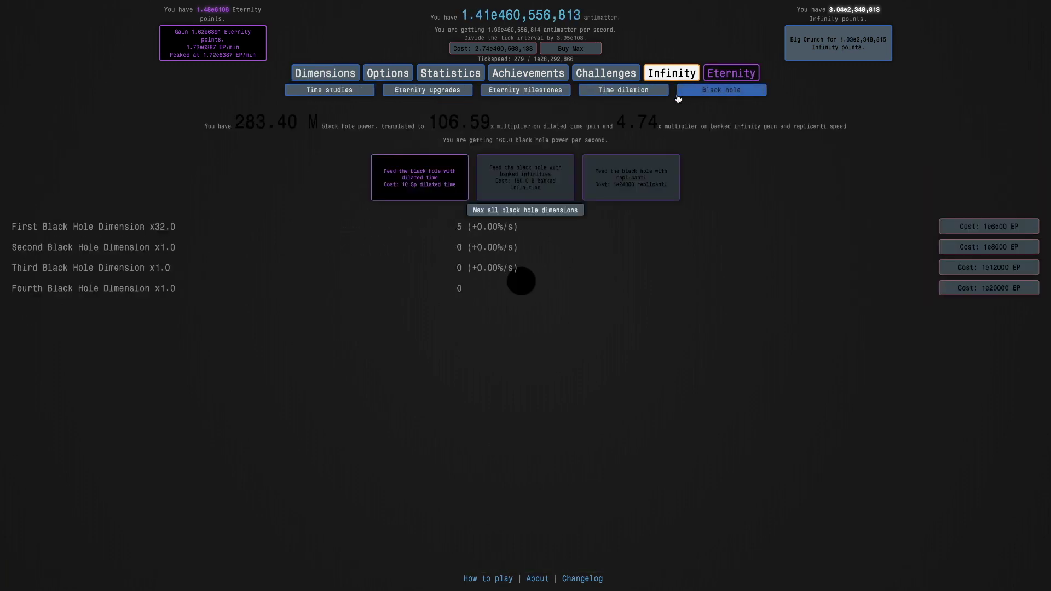
left_click(611, 90)
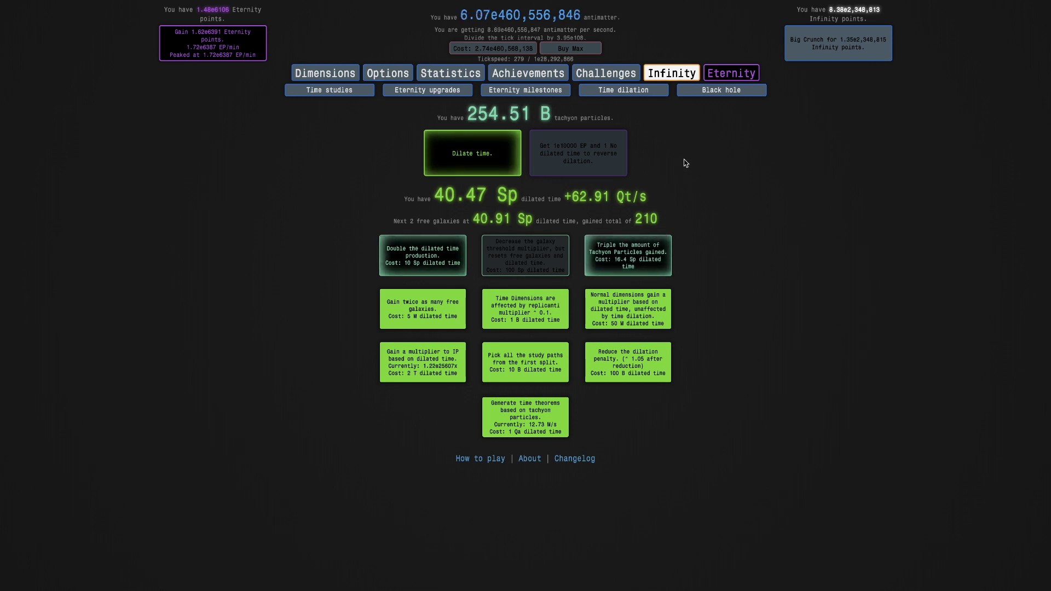
left_click(735, 92)
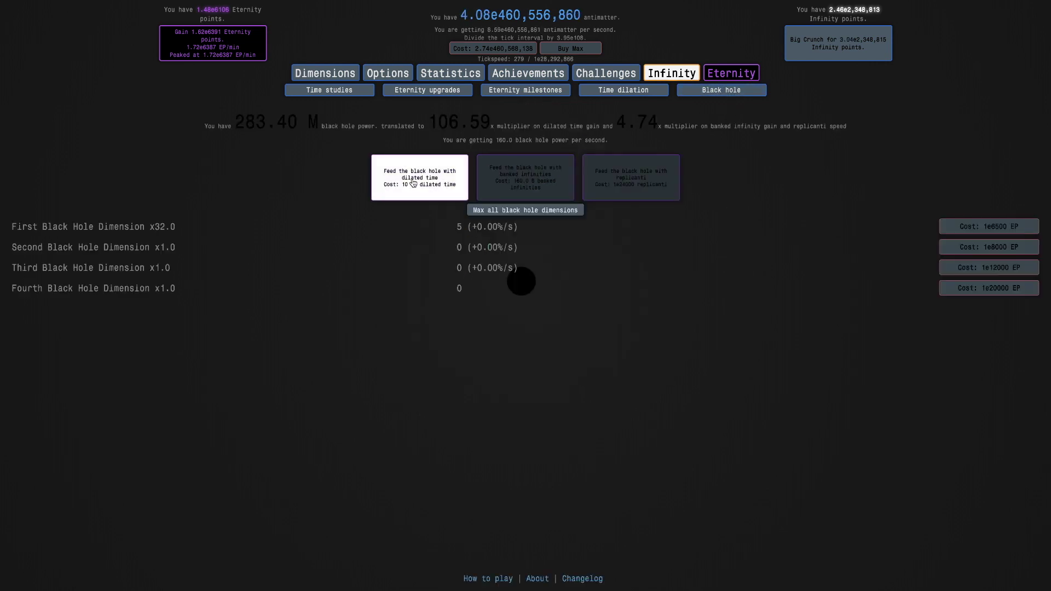
left_click(414, 183)
Buy Double dilated time production and Triple tachyon particles, then eternity
left_click(622, 91)
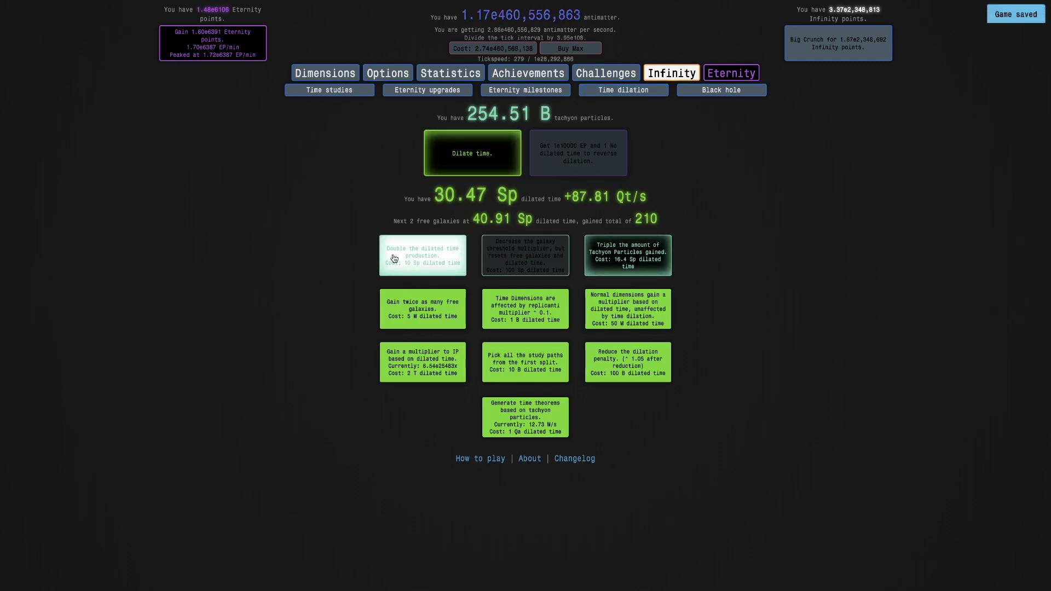
left_click(419, 258)
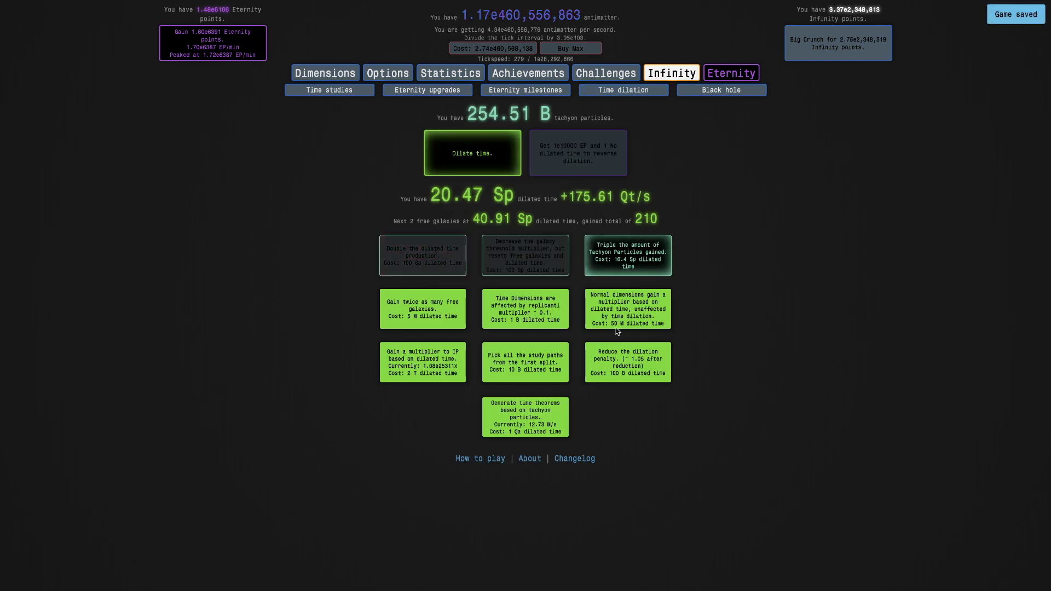
left_click(652, 263)
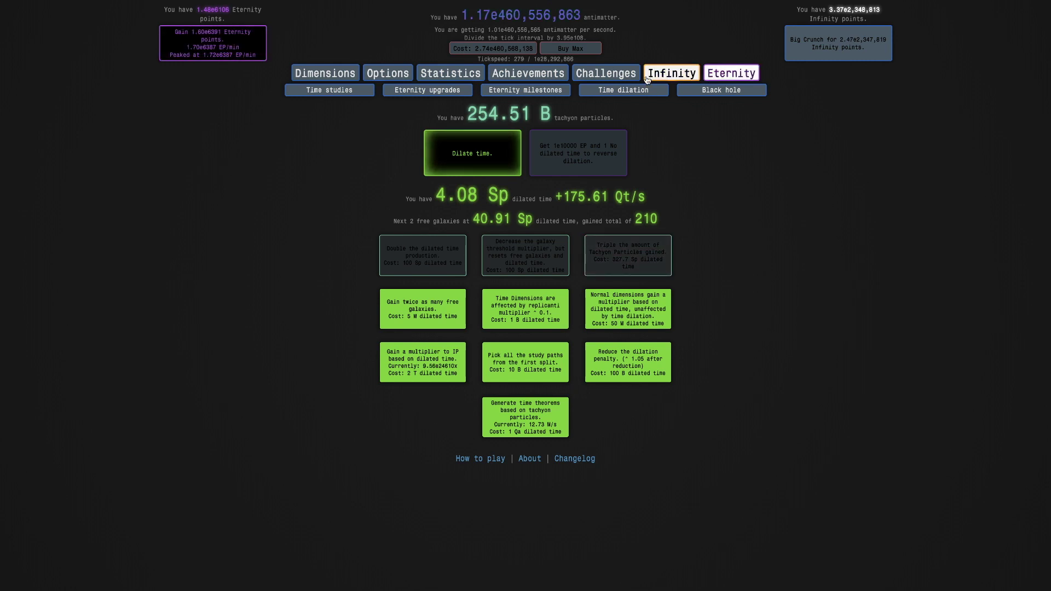
left_click(212, 43)
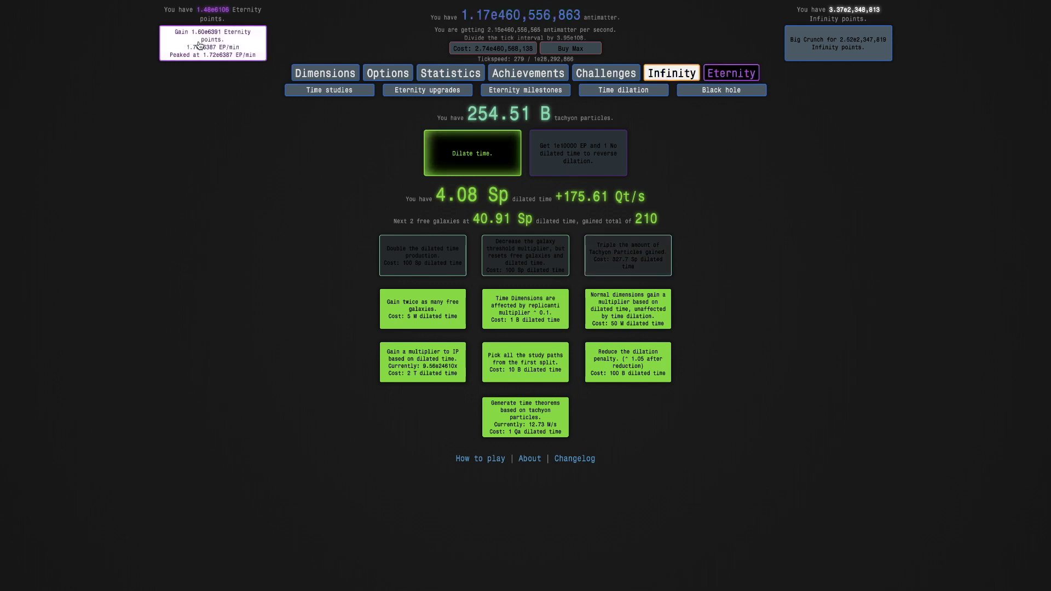
Start a dilated eternity and confirm the Dilate time prompt
left_click(476, 168)
left_click(616, 112)
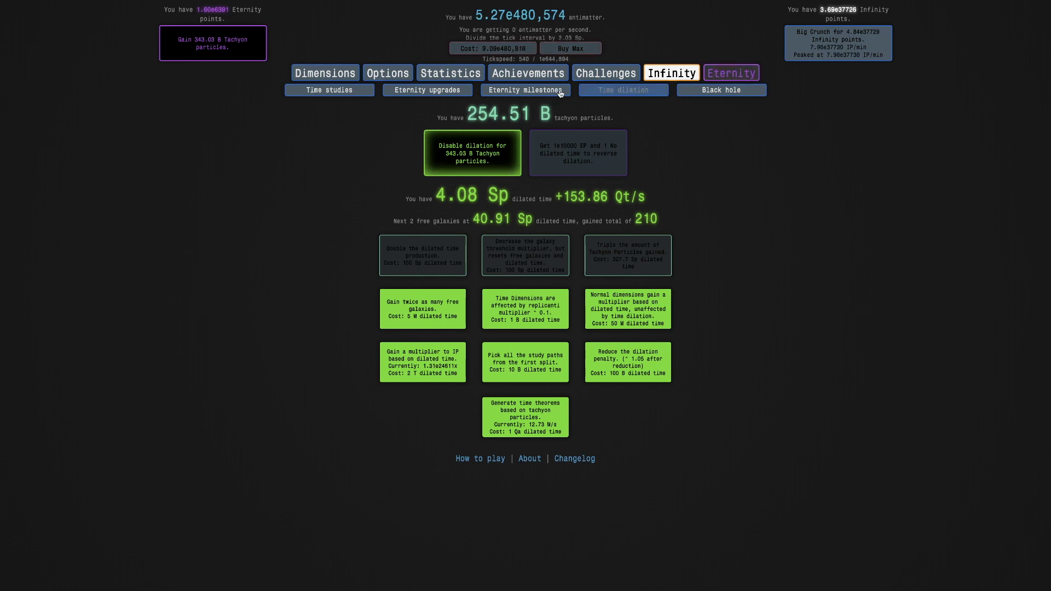
left_click(672, 73)
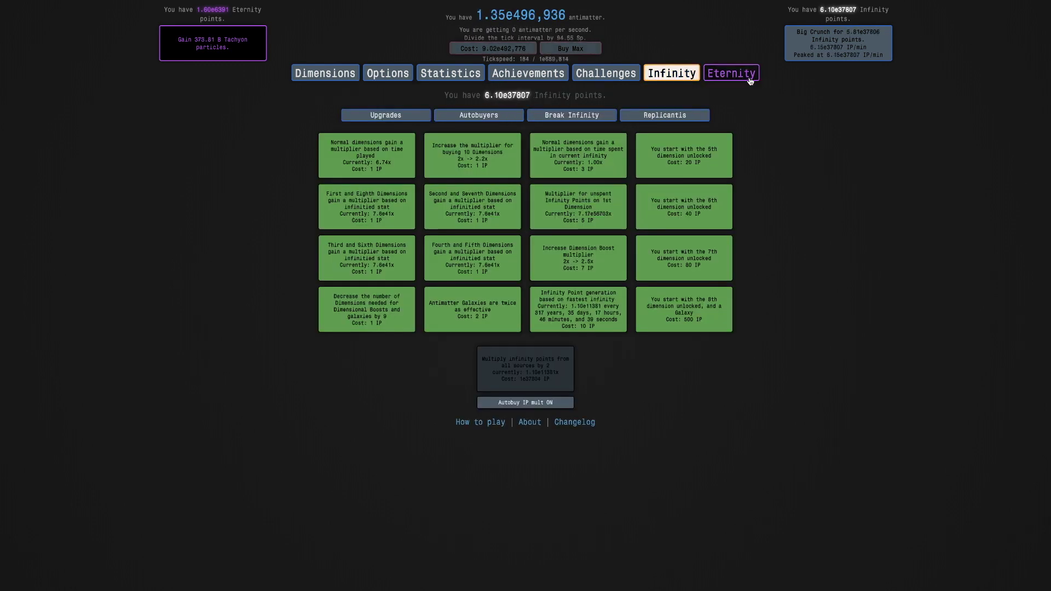
left_click(731, 73)
Max the EP multiplier upgrade and buy max Time Dimensions
left_click(448, 92)
left_click(526, 321)
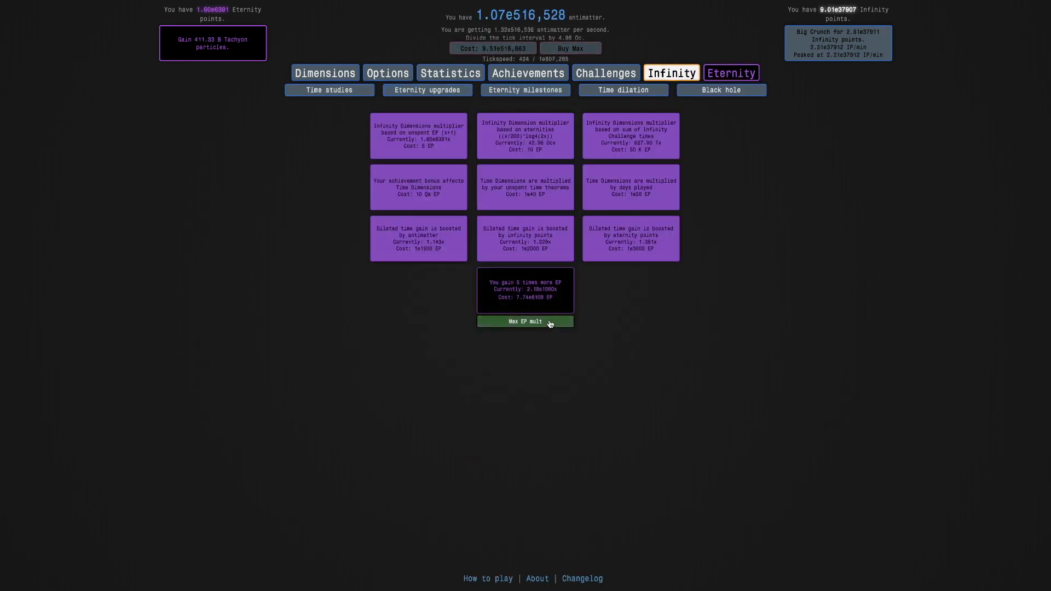
left_click(344, 74)
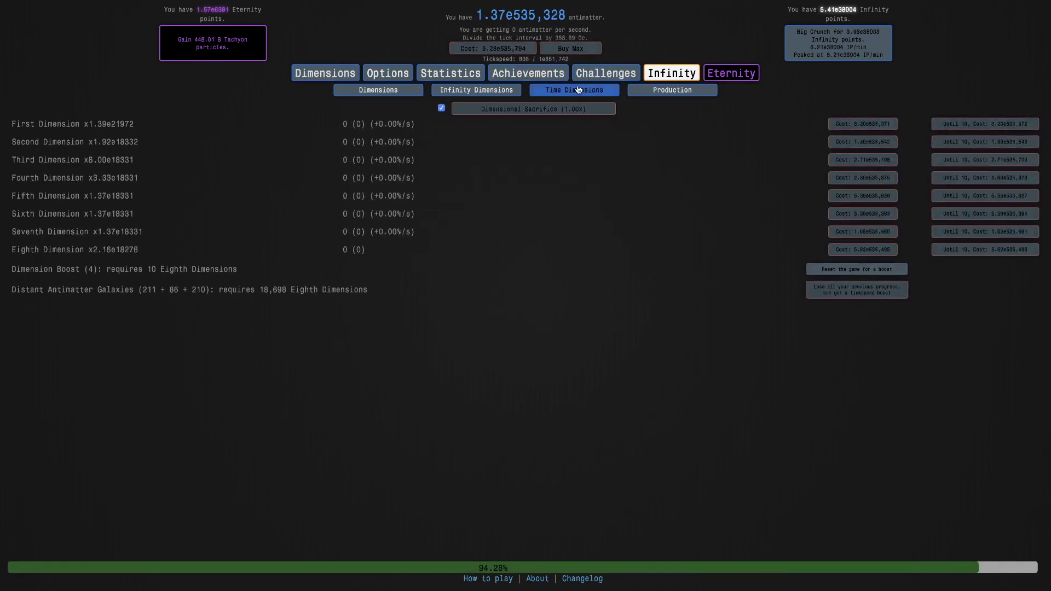
left_click(574, 90)
left_click(526, 154)
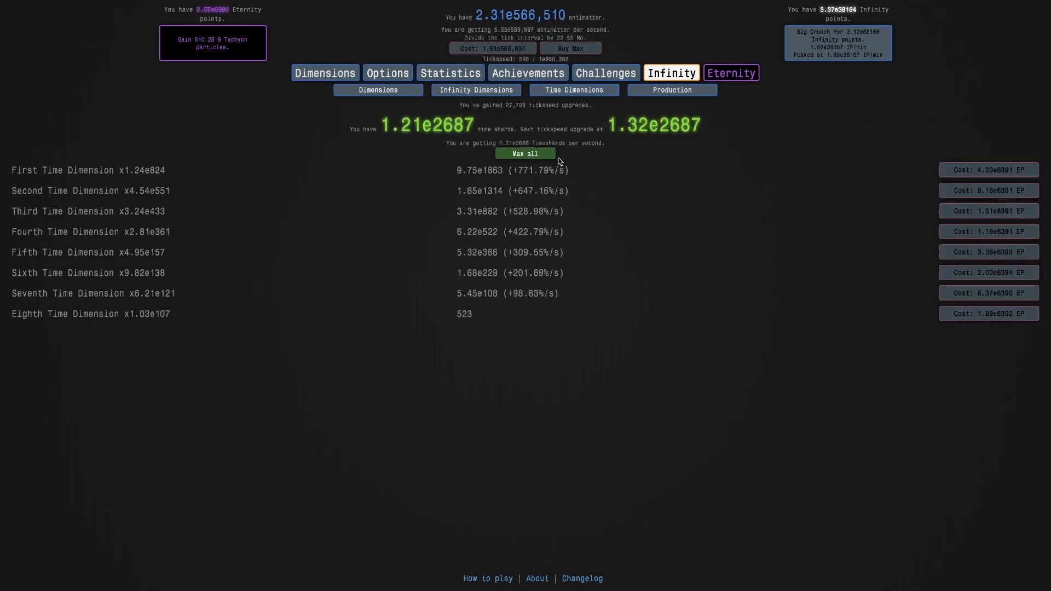
Check the Replicanti and Black hole pages, then end dilation for tachyon particles
left_click(672, 74)
left_click(721, 73)
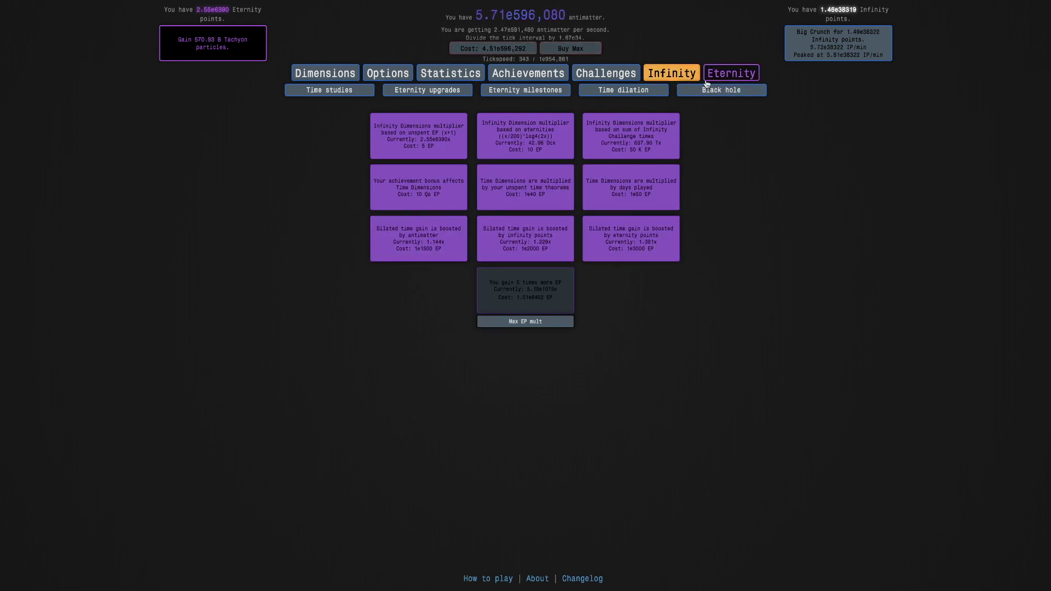
left_click(671, 74)
left_click(664, 114)
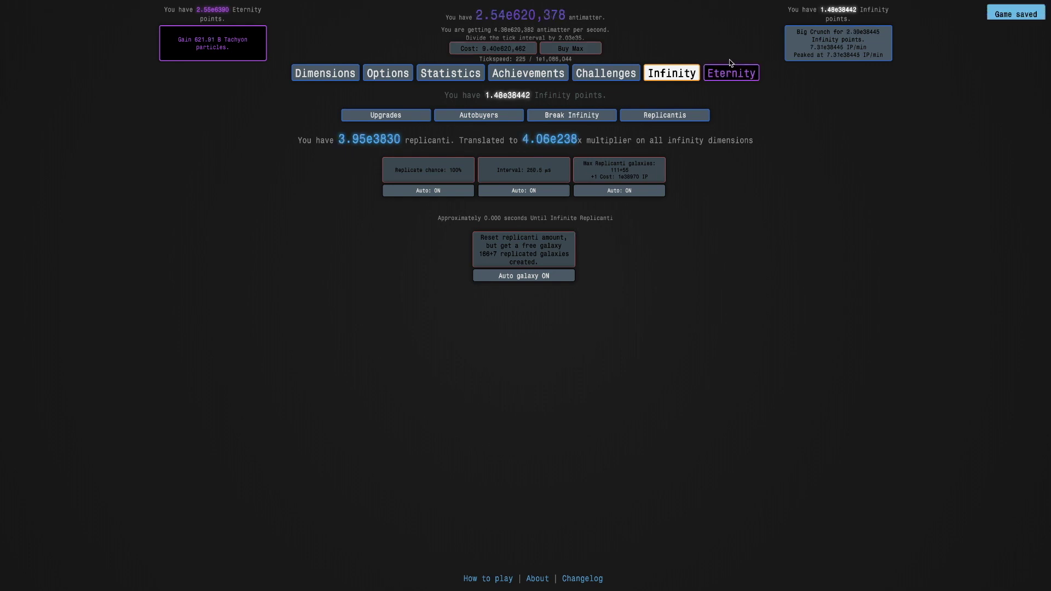
left_click(731, 74)
left_click(715, 90)
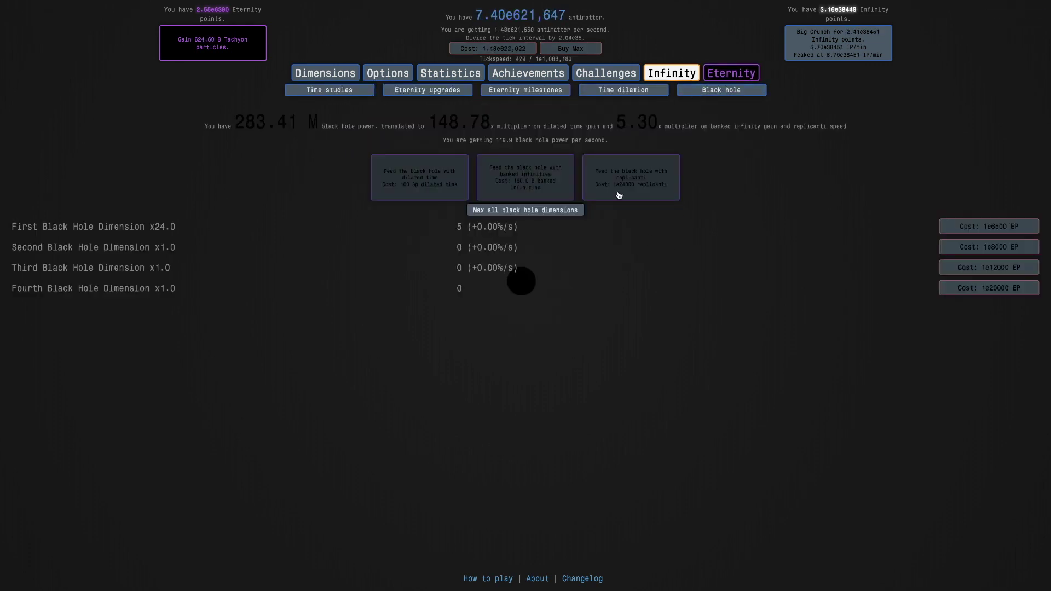
left_click(625, 91)
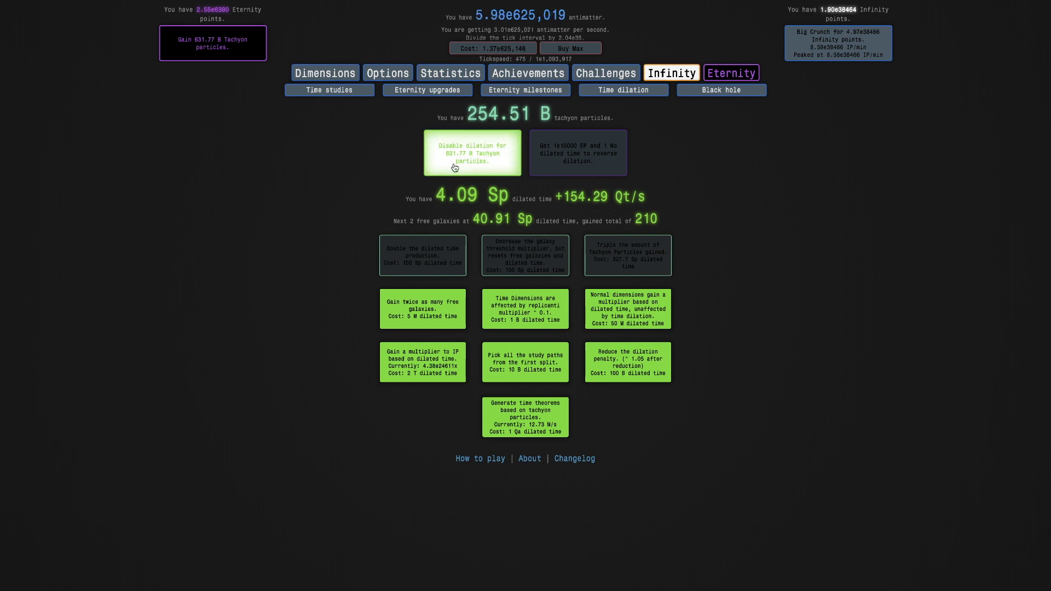
left_click(473, 157)
Alternate between Replicanti and Black hole pages while replicanti and Eternity points accumulate
left_click(672, 74)
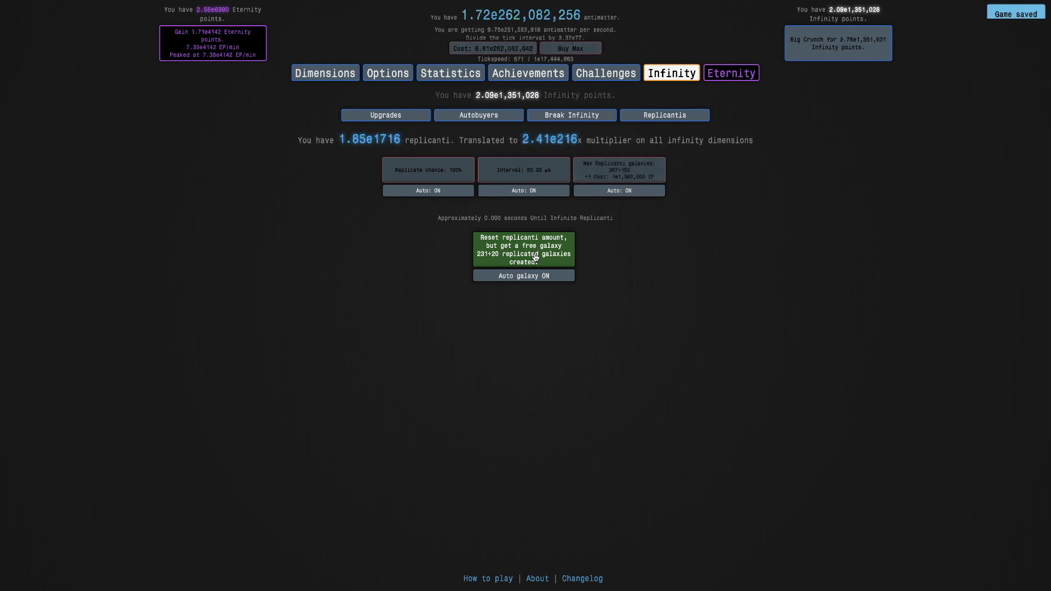
left_click(727, 76)
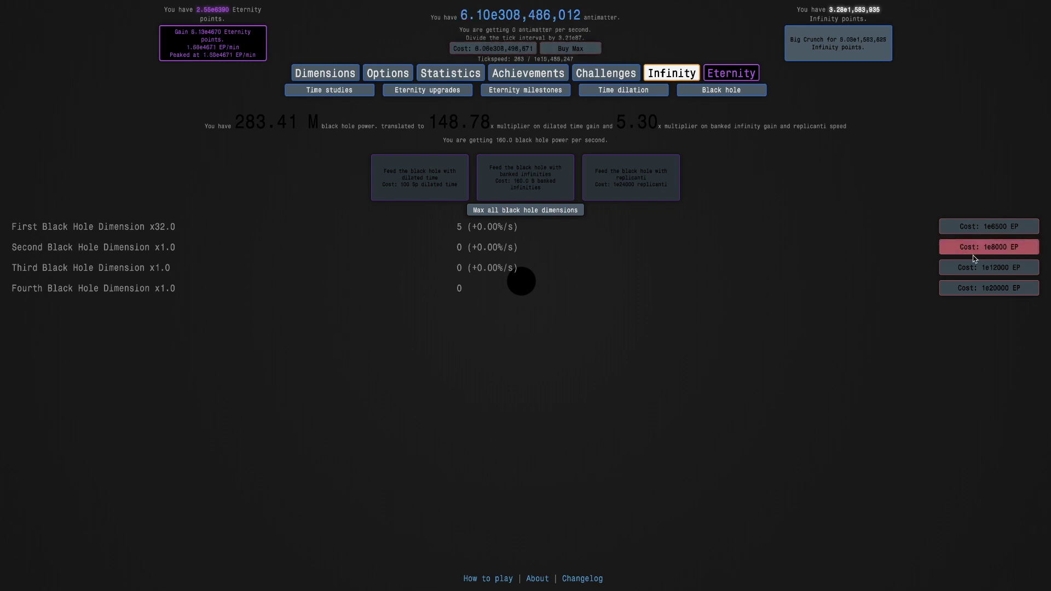
left_click(673, 74)
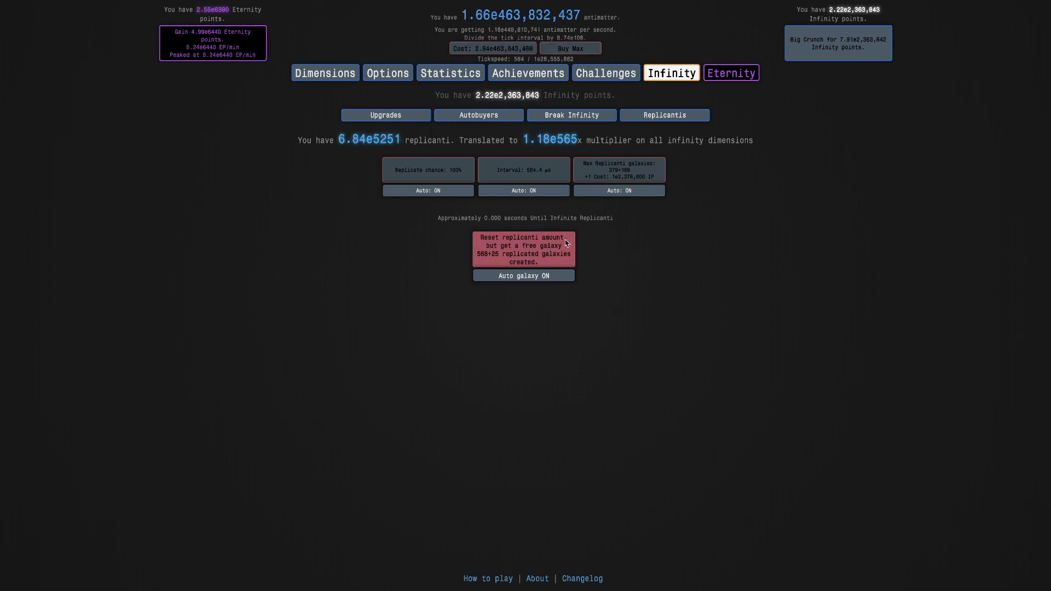
left_click(731, 74)
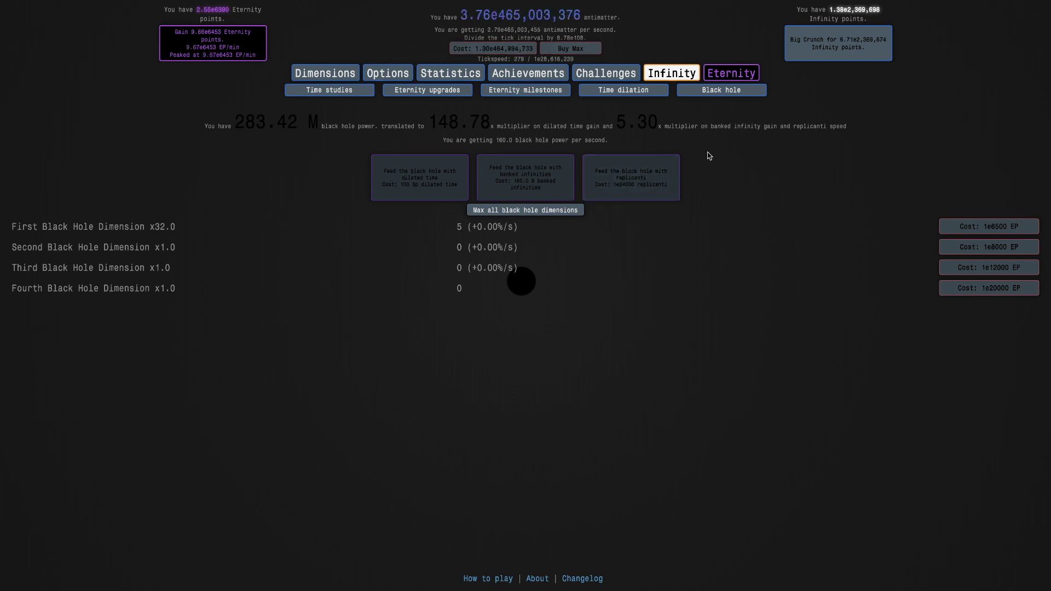
left_click(672, 74)
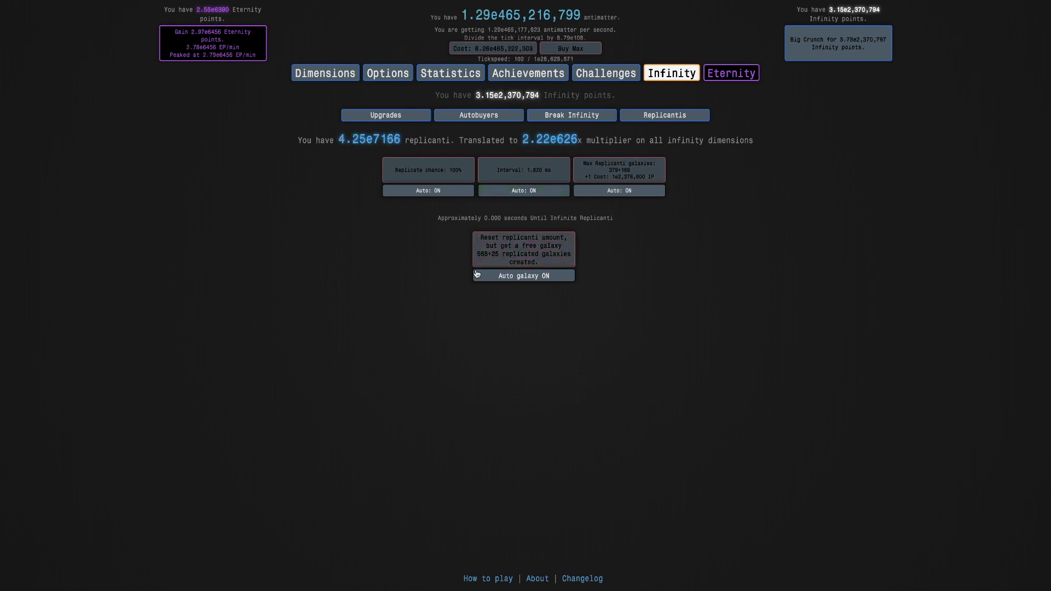
left_click(731, 73)
left_click(672, 74)
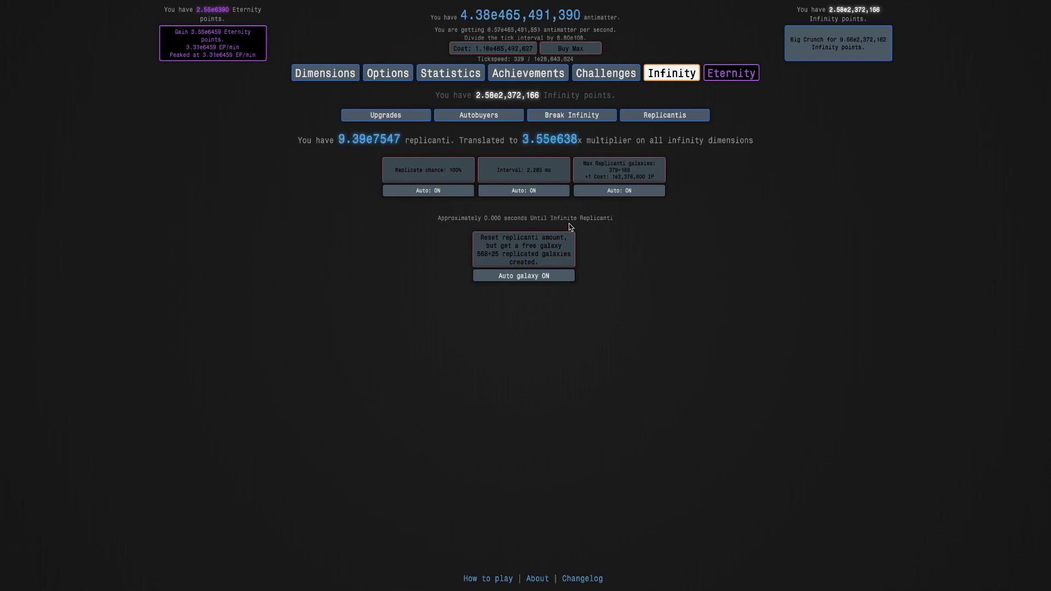
Eternity for more Eternity points, glancing at the Black hole page
left_click(234, 54)
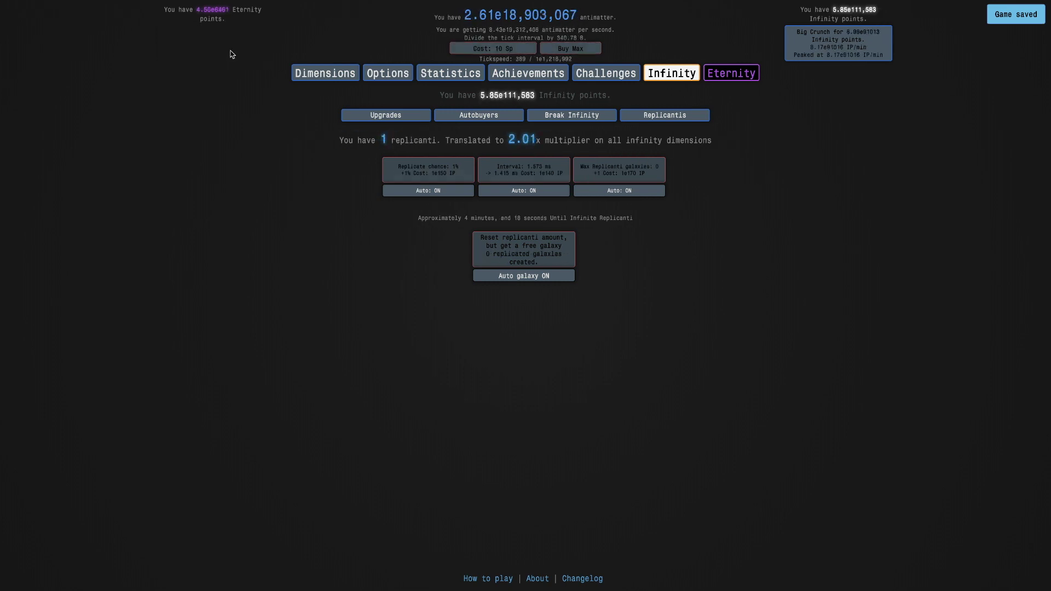
left_click(732, 72)
left_click(671, 73)
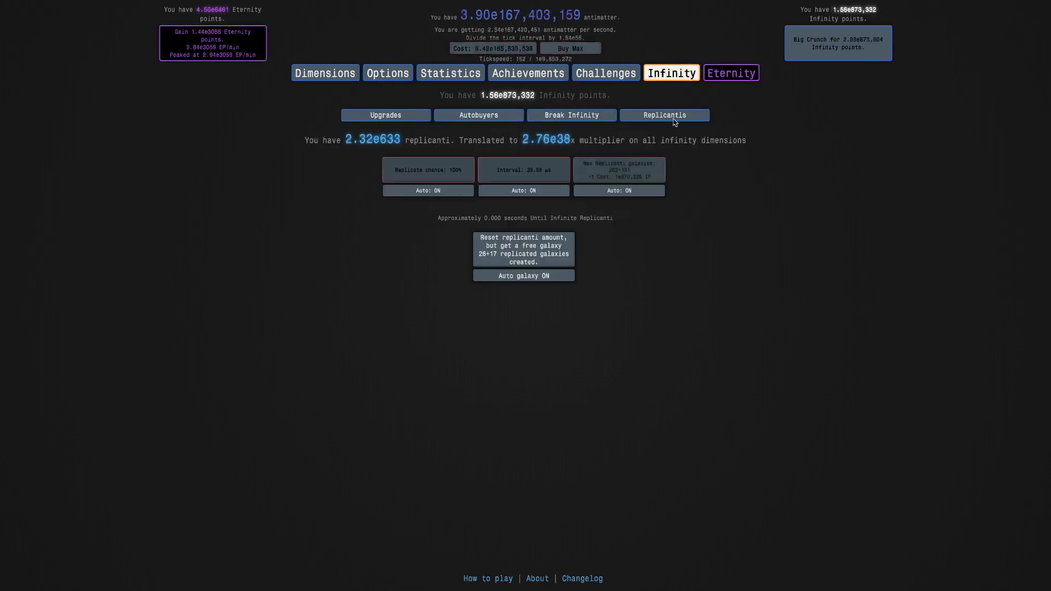
Buy the 5x EP multiplier upgrade and max all Time Dimensions
left_click(732, 74)
left_click(428, 90)
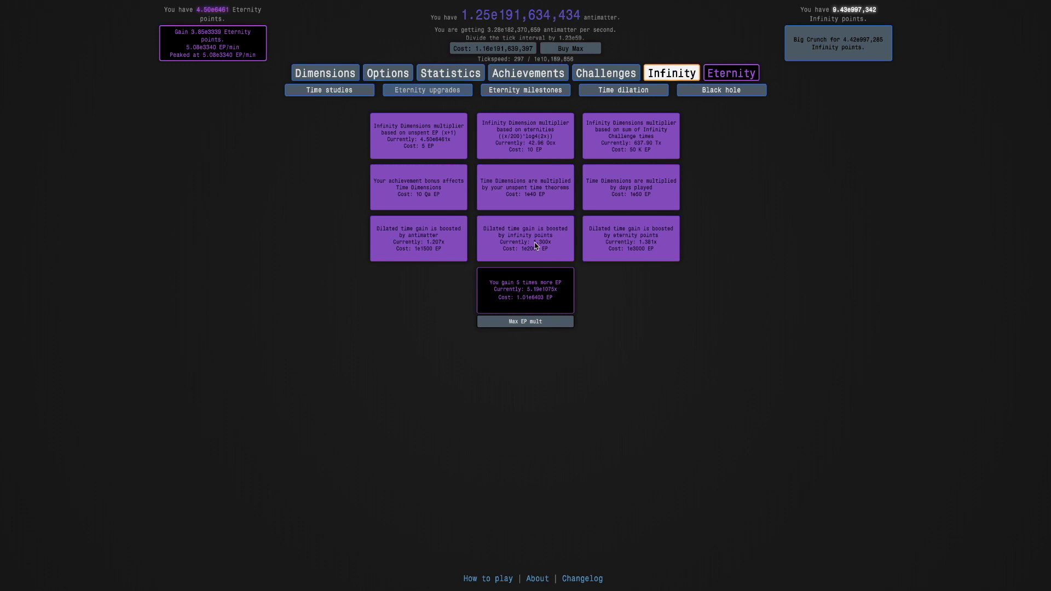
left_click(538, 322)
left_click(325, 74)
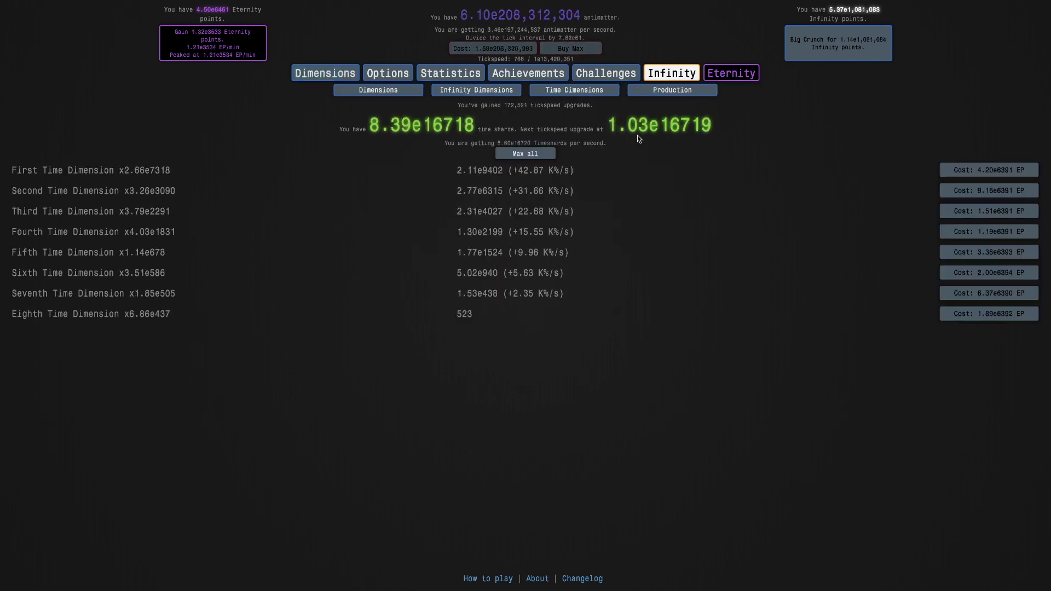
left_click(526, 155)
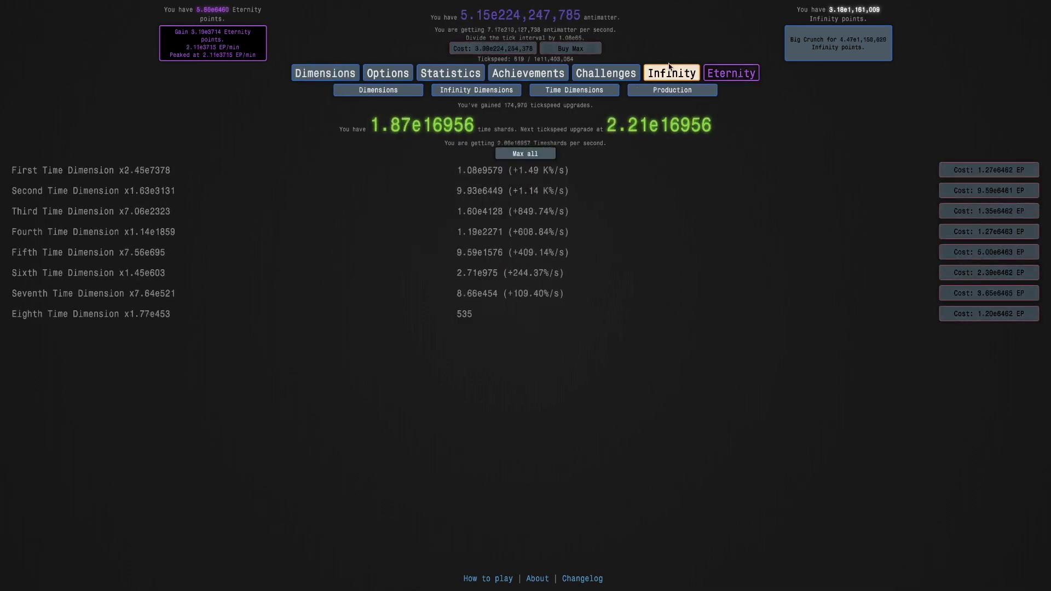
key("i")
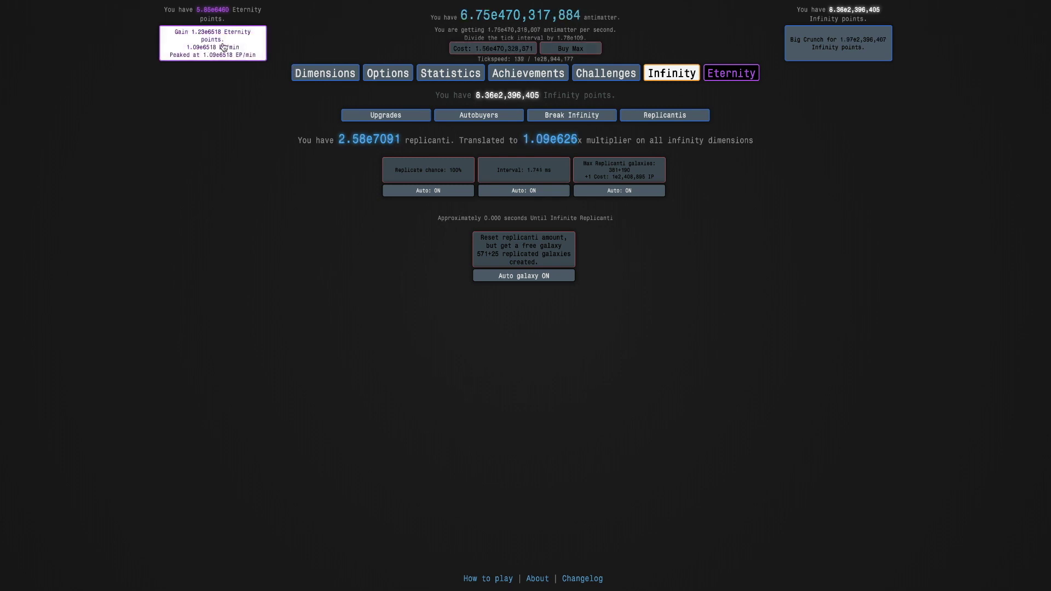
Eternity, then buy the EP multiplier again and max all Time Dimensions
left_click(212, 42)
left_click(731, 73)
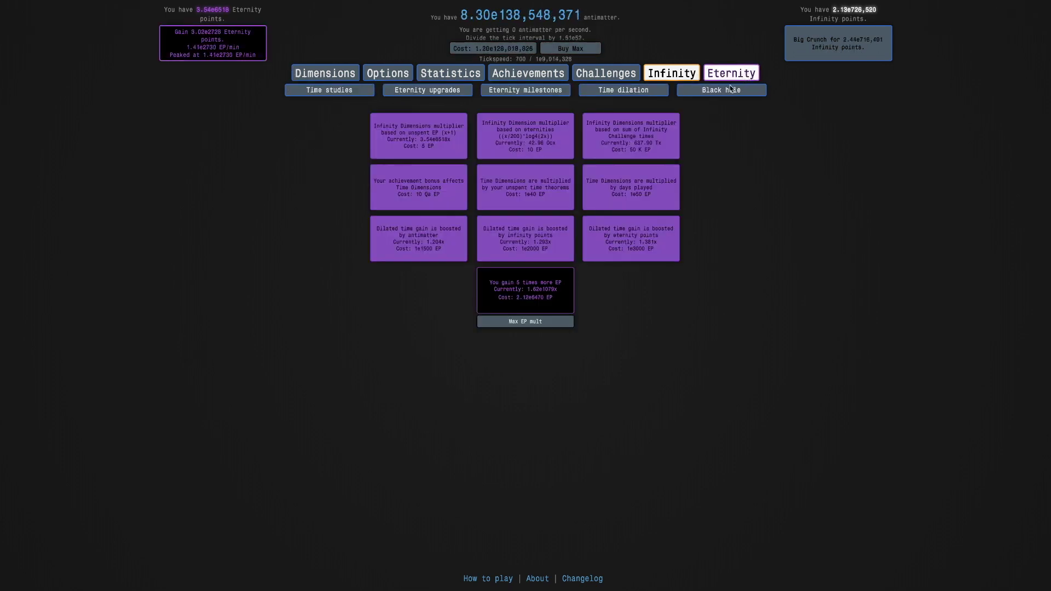
left_click(525, 321)
left_click(325, 73)
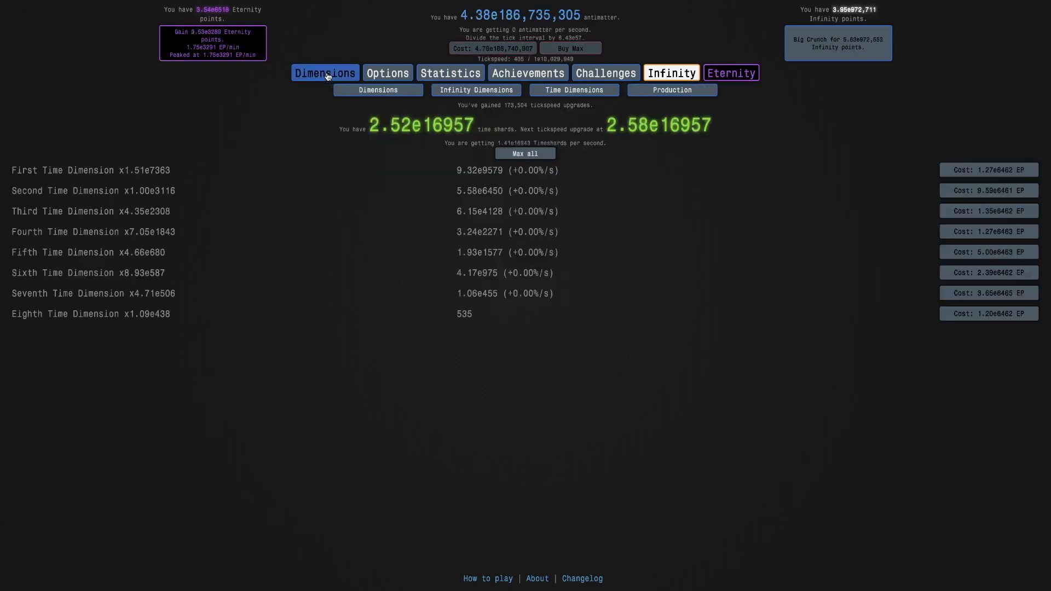
left_click(573, 90)
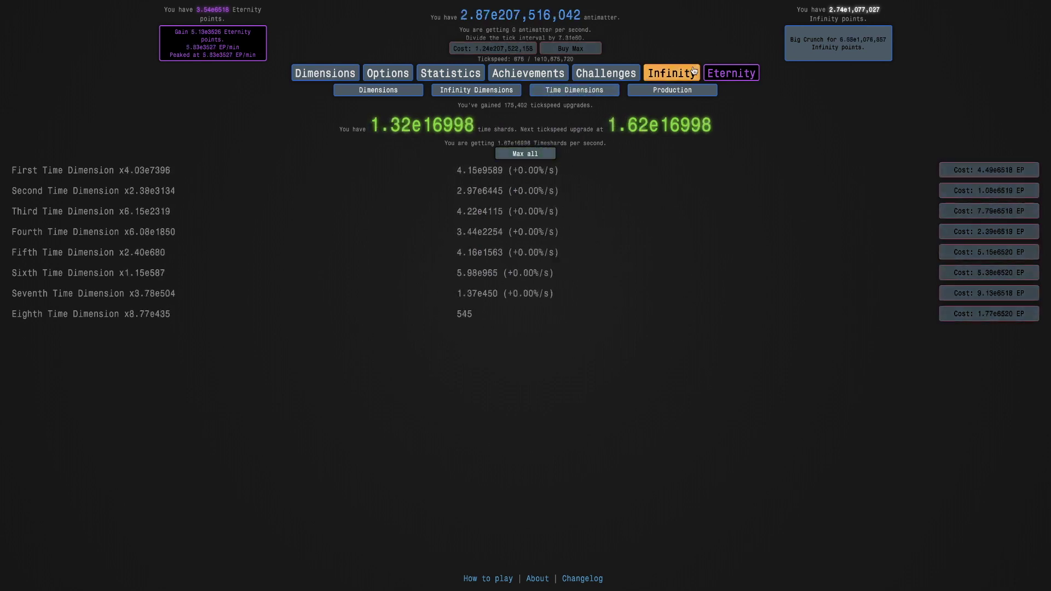
Buy another First Black Hole Dimension and reset replicanti for more replicated galaxies
left_click(730, 73)
left_click(695, 90)
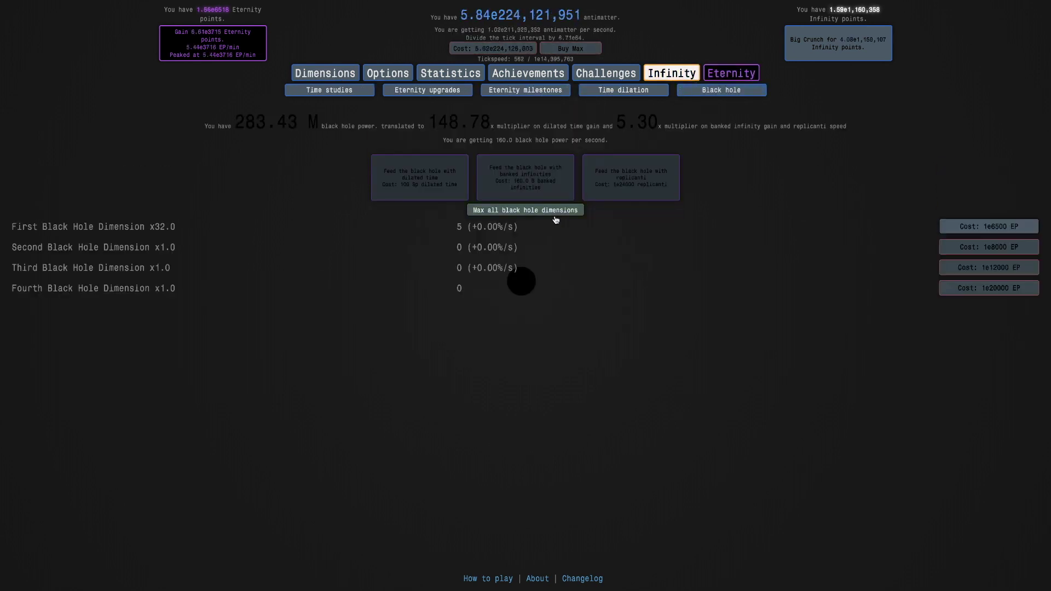
left_click(987, 226)
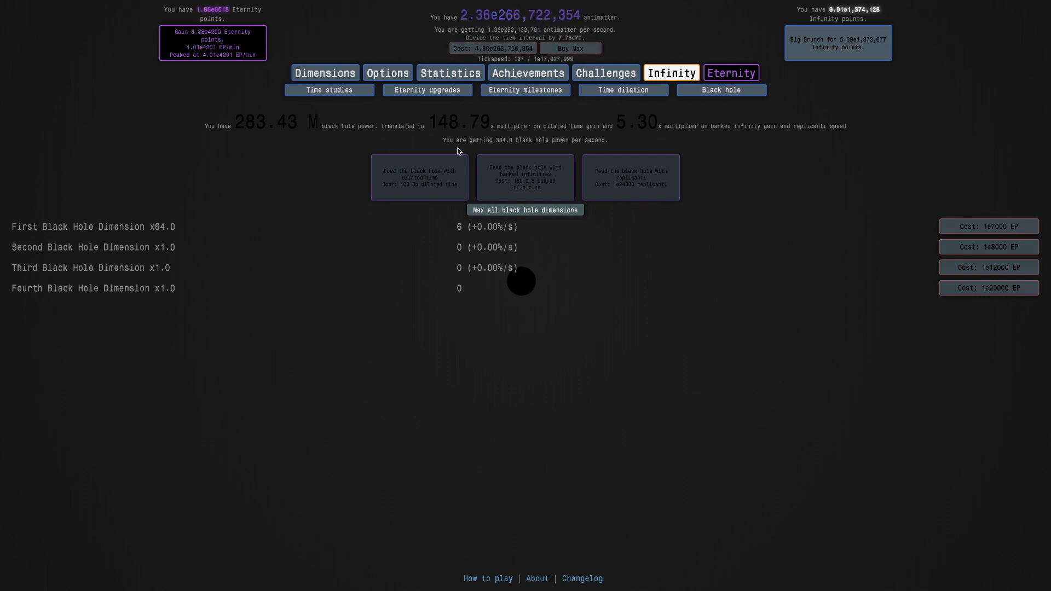
left_click(672, 73)
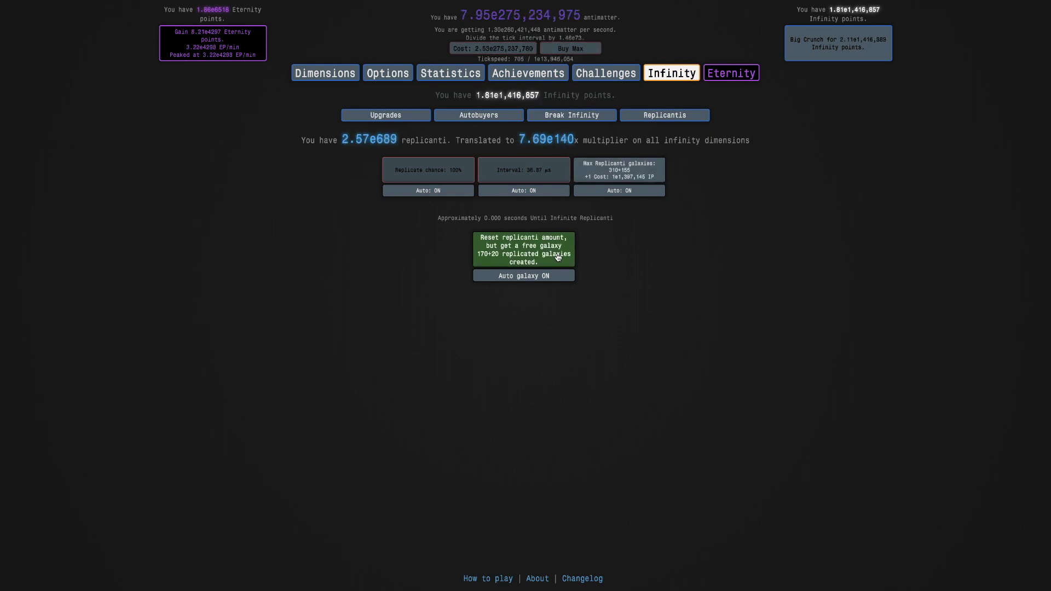
left_click(556, 256)
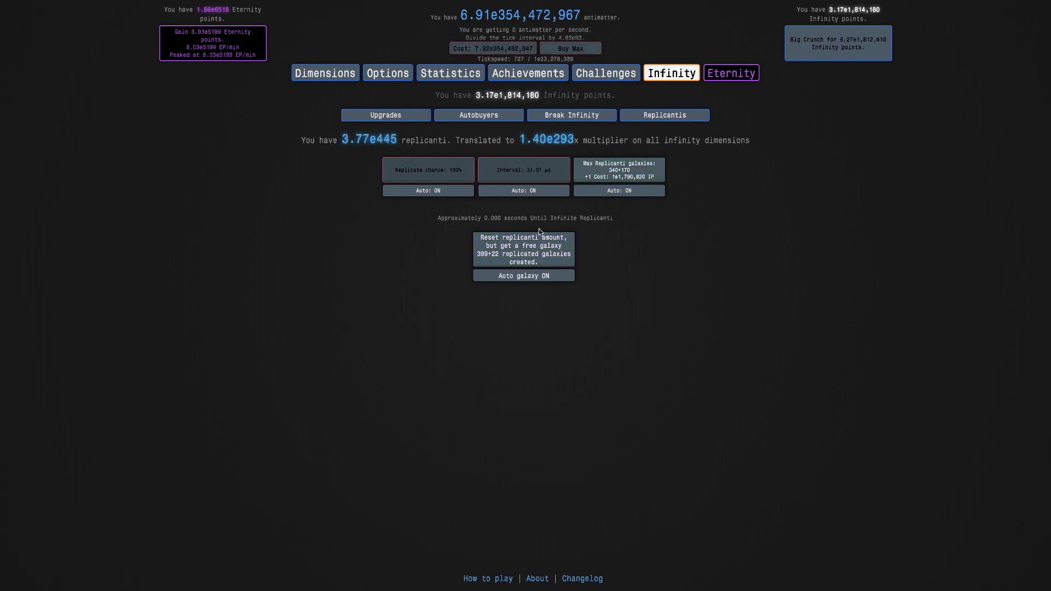
left_click(708, 74)
left_click(672, 73)
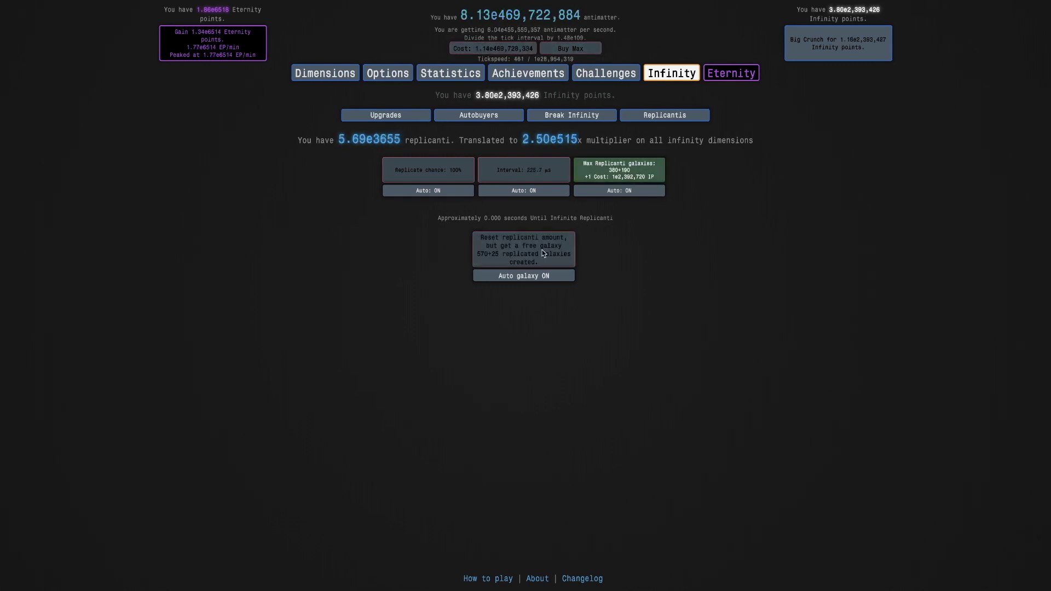
Open the Achievements grid to view the placeholder achievements
left_click(495, 78)
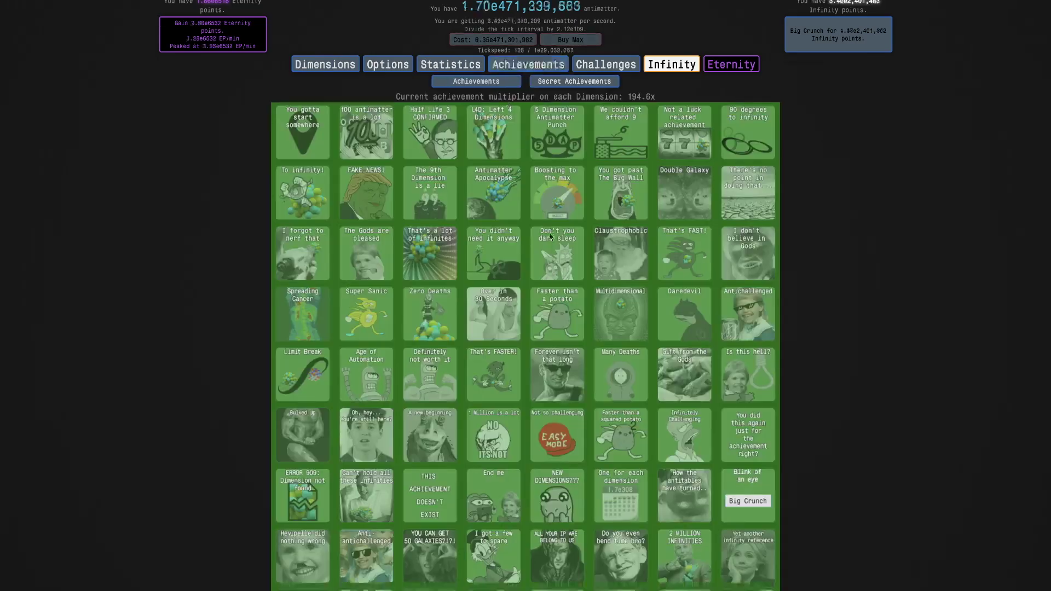
scroll(491, 370, "down", 5)
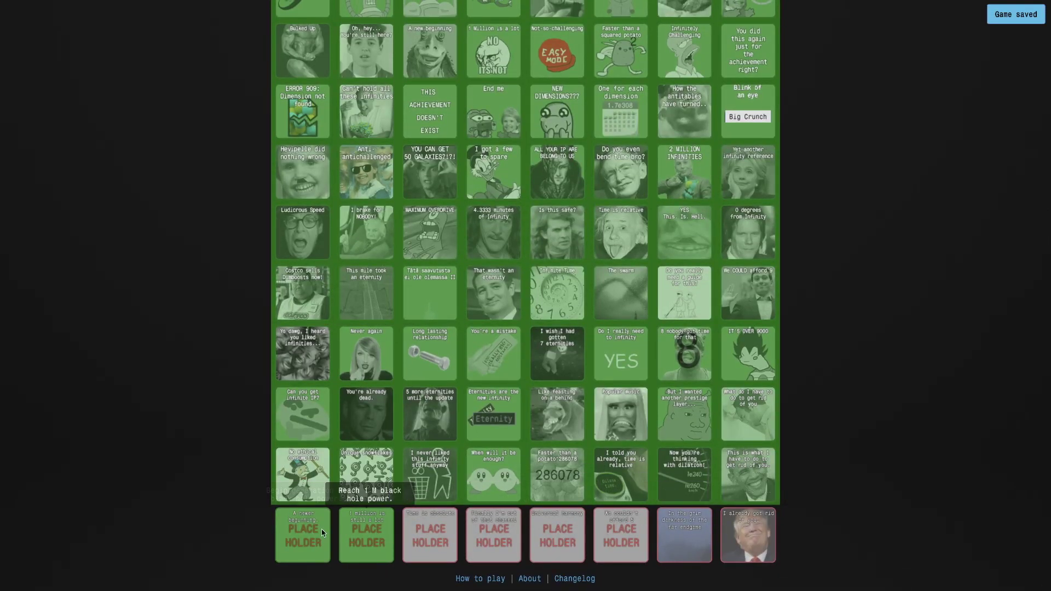
scroll(324, 530, "up", 8)
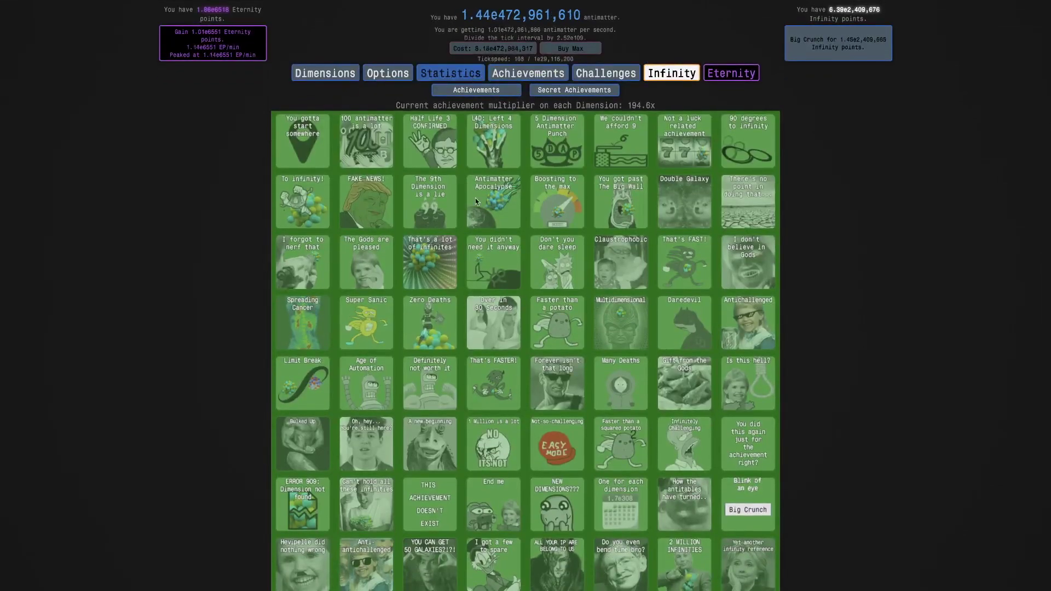
scroll(526, 329, "down", 5)
scroll(527, 329, "down", 5)
scroll(656, 325, "up", 10)
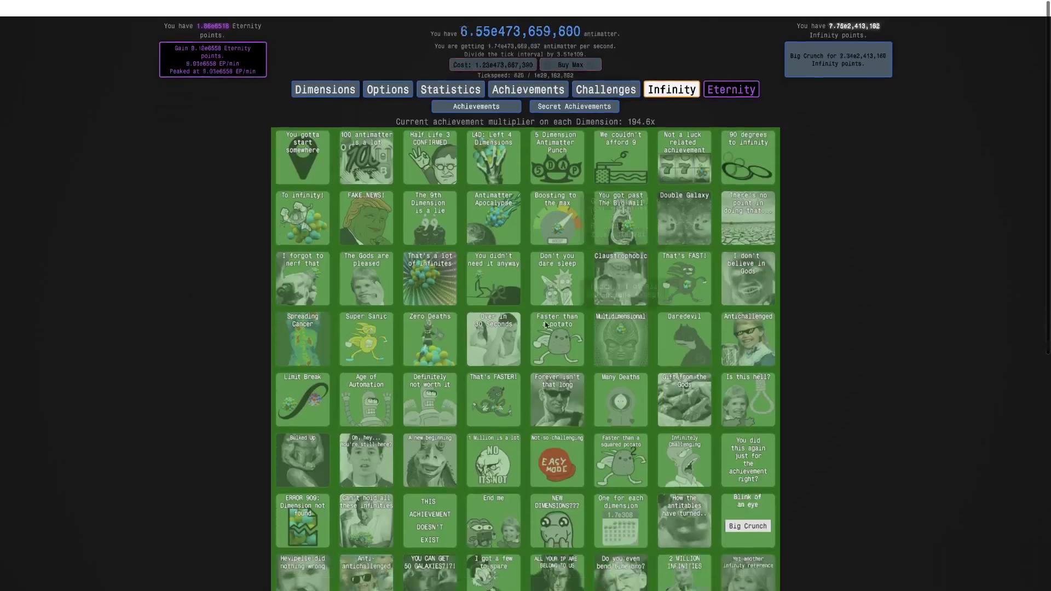
scroll(509, 187, "down", 10)
scroll(526, 329, "up", 1)
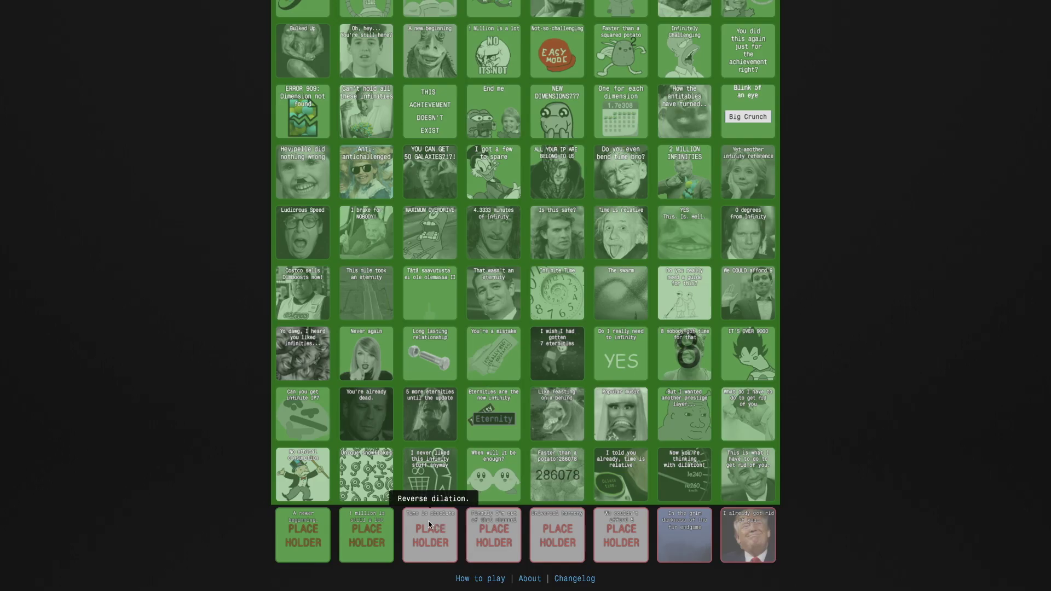
scroll(428, 525, "up", 10)
Check dilated time and tachyon particles on Time dilation, then reopen Achievements
left_click(325, 73)
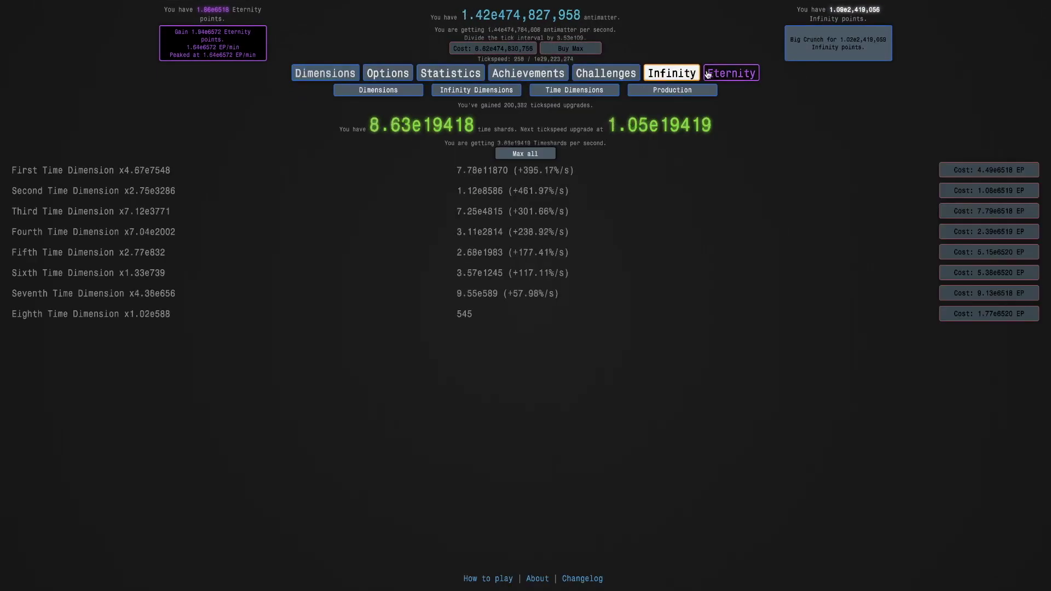
left_click(731, 73)
left_click(721, 90)
left_click(623, 90)
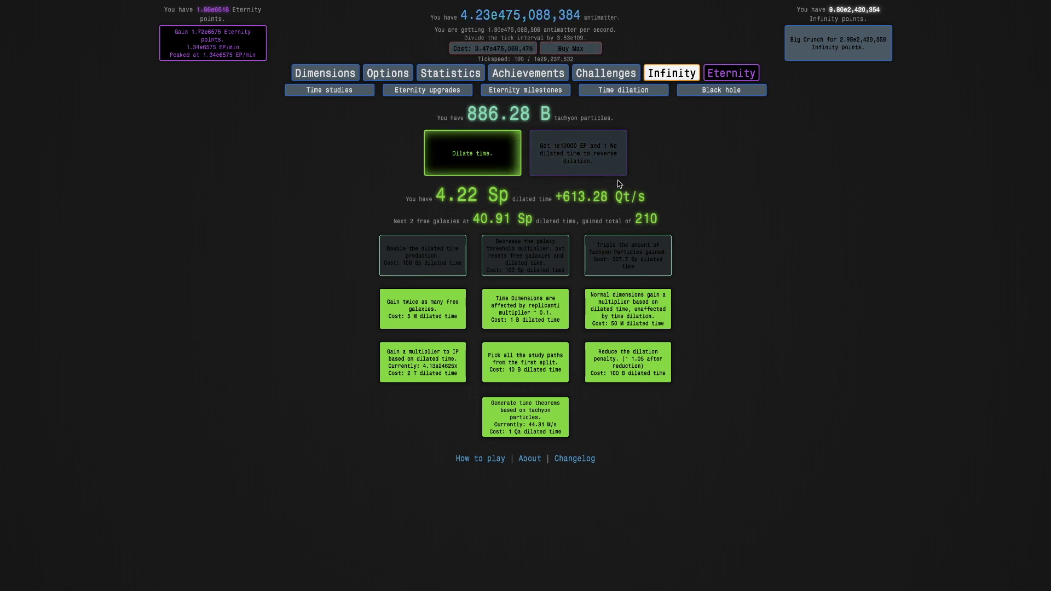
left_click(672, 74)
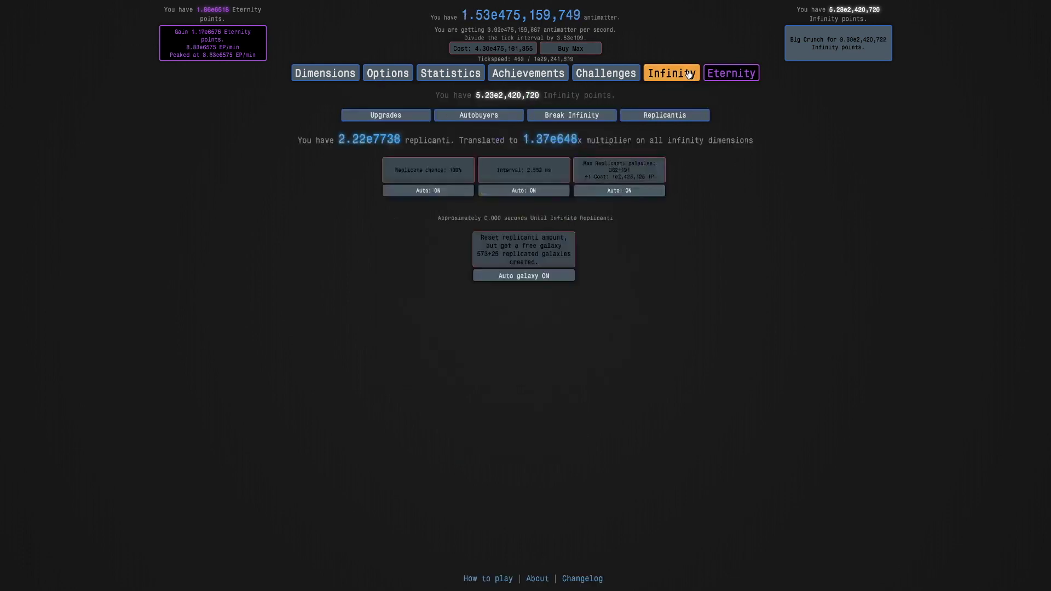
left_click(731, 73)
left_click(528, 74)
scroll(575, 191, "down", 5)
scroll(526, 328, "down", 3)
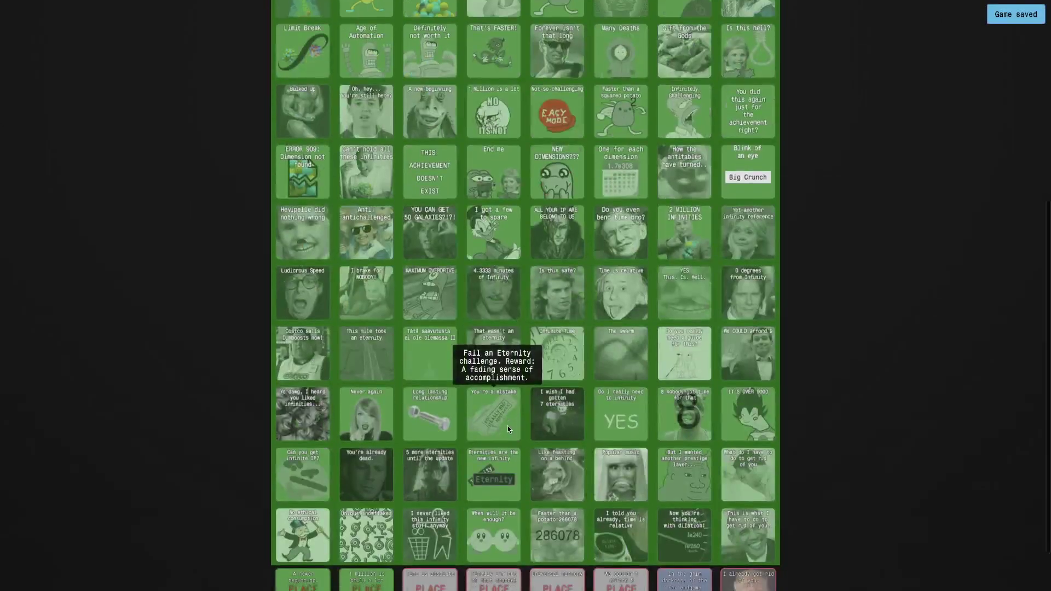
scroll(493, 411, "down", 3)
scroll(489, 526, "down", 1)
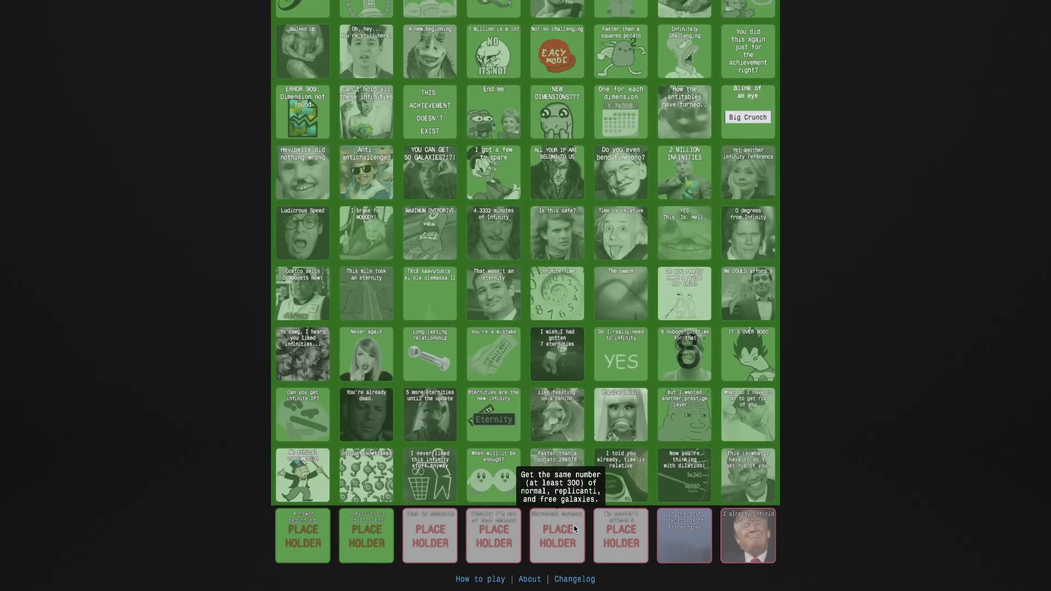
scroll(574, 329, "up", 10)
Browse Time Dimensions, Replicanti, Challenges and Achievements, ending on the Time dilation page
left_click(330, 73)
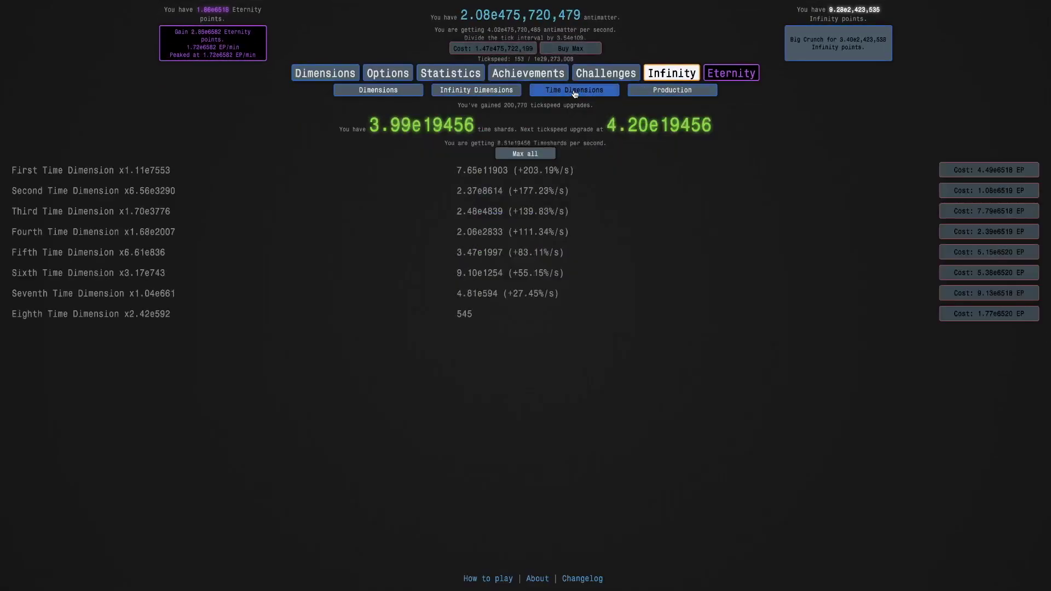
left_click(730, 73)
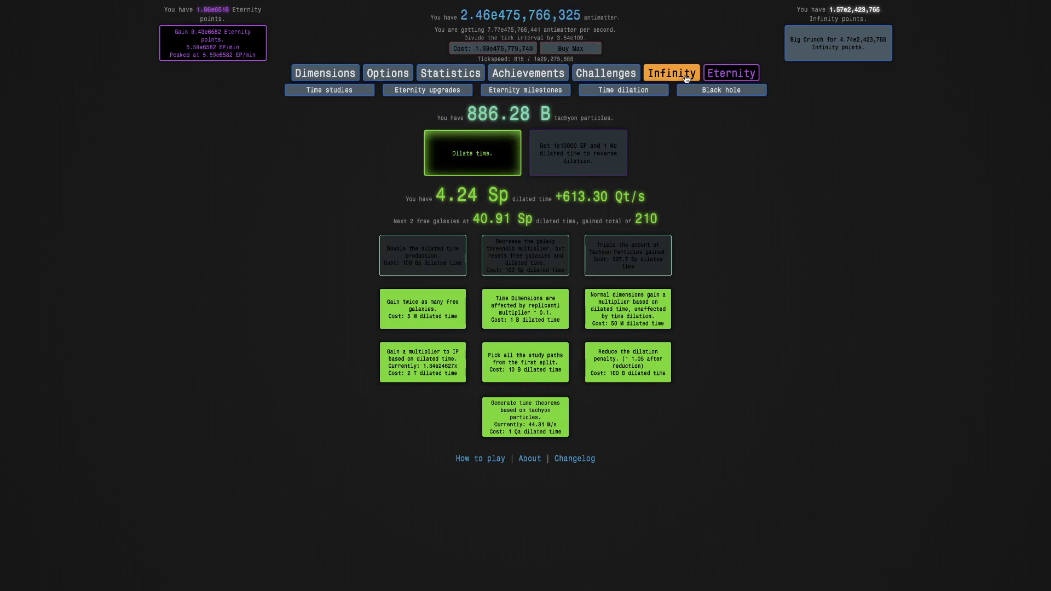
left_click(672, 74)
left_click(729, 74)
left_click(606, 74)
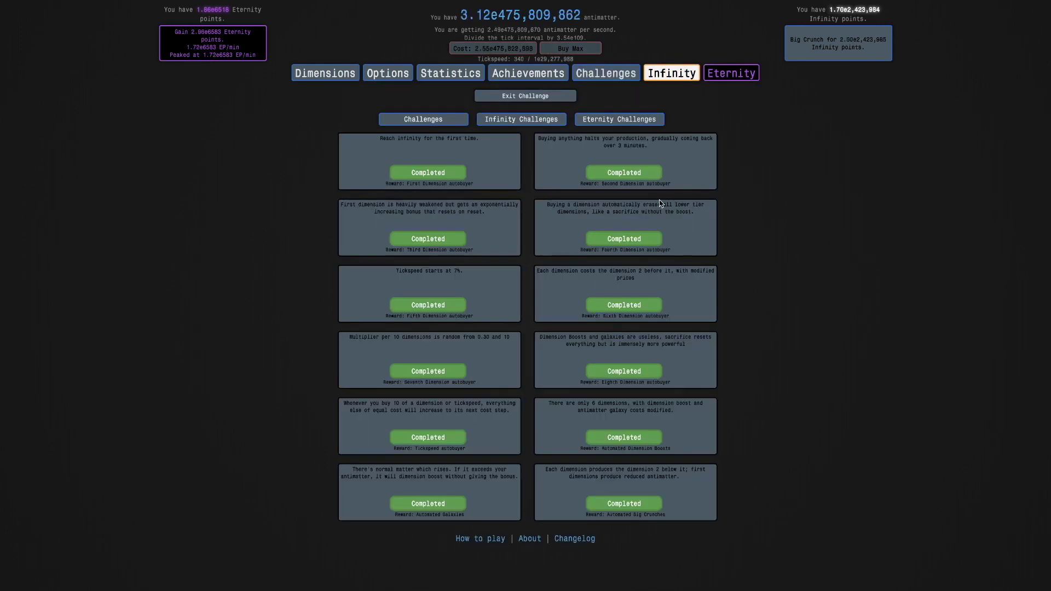
left_click(672, 73)
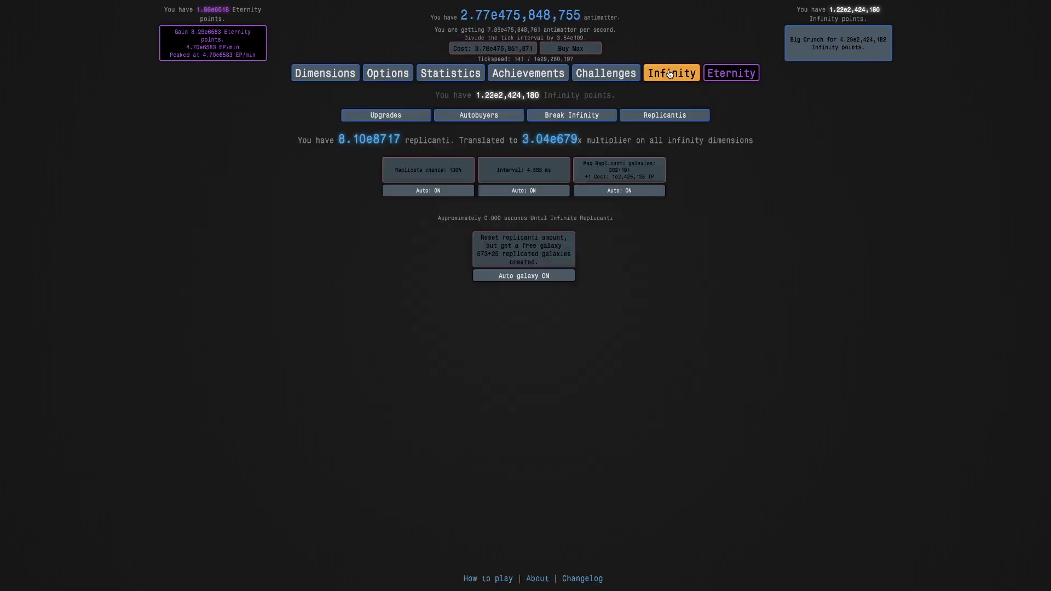
left_click(528, 72)
scroll(632, 410, "down", 5)
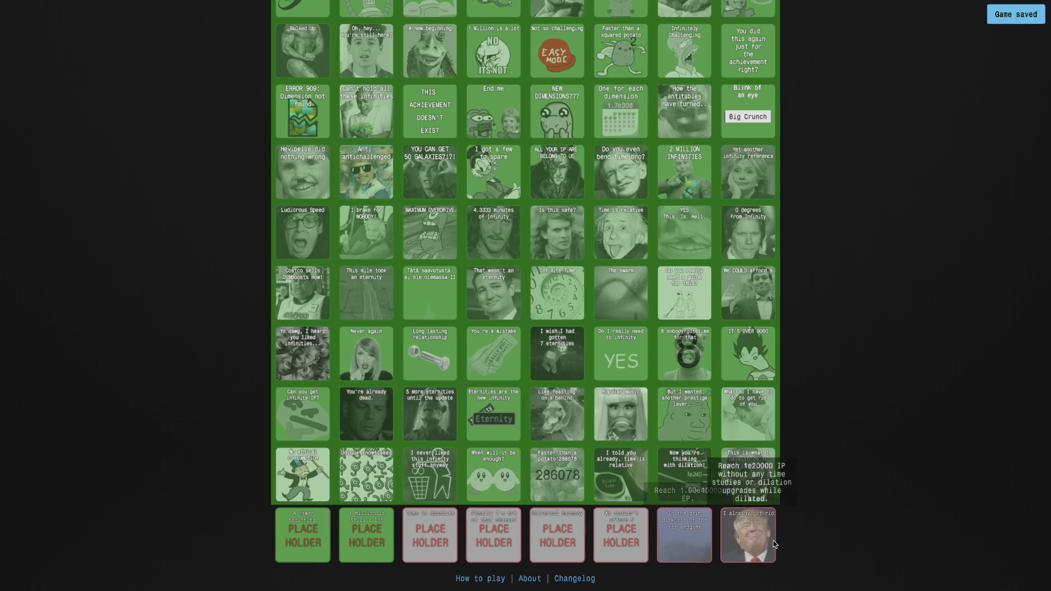
mouse_move(748, 535)
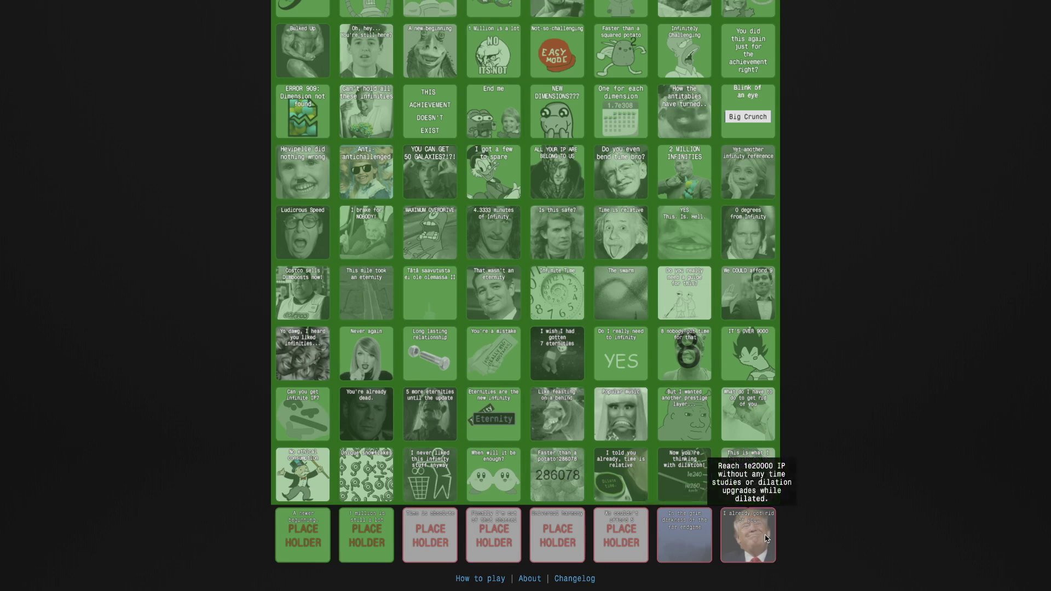
scroll(764, 493, "up", 10)
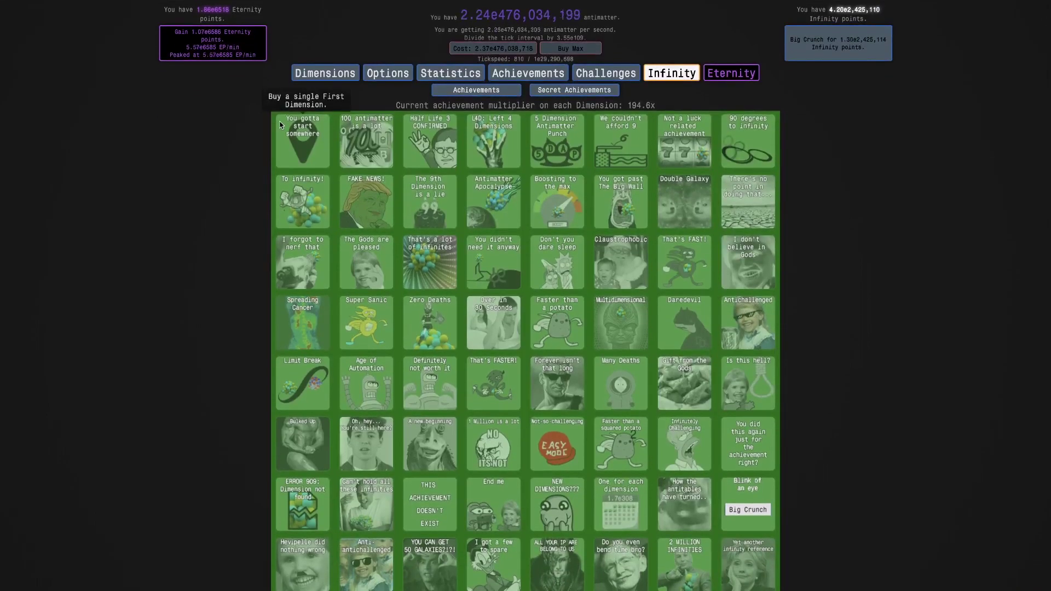
left_click(324, 73)
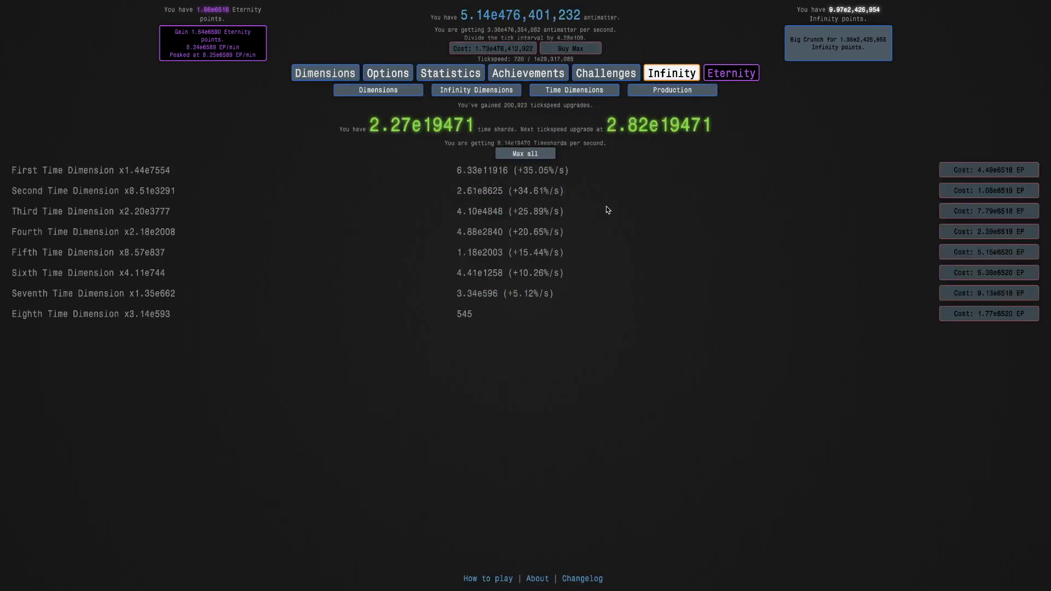
left_click(731, 73)
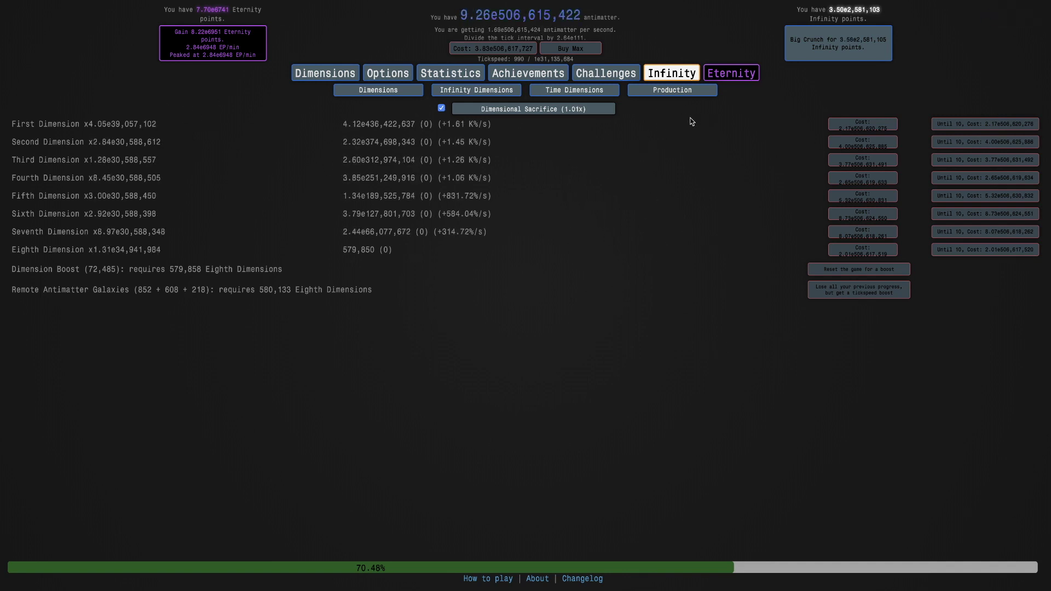
left_click(733, 76)
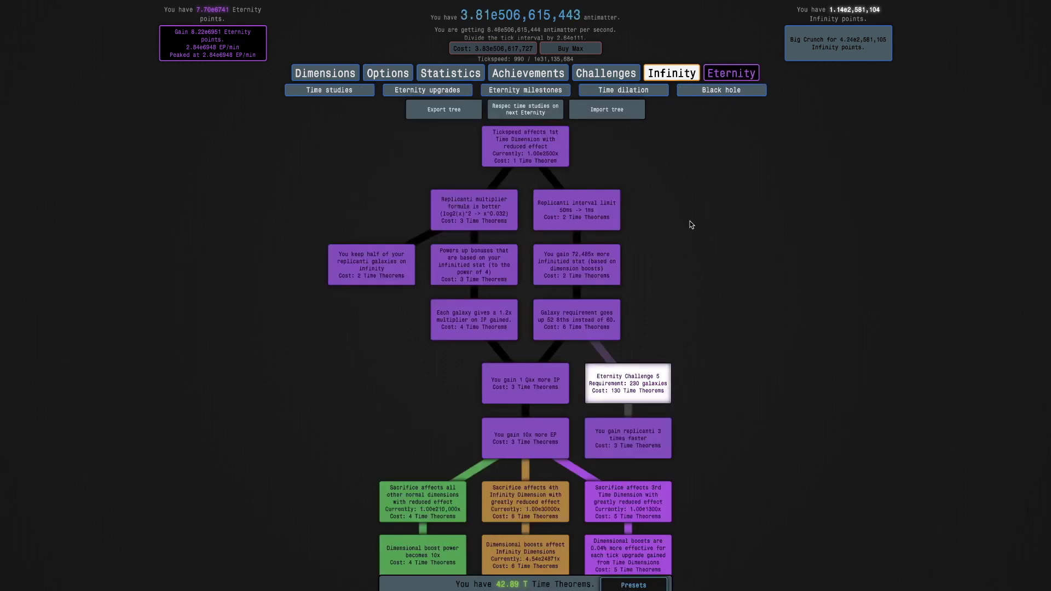
left_click(713, 91)
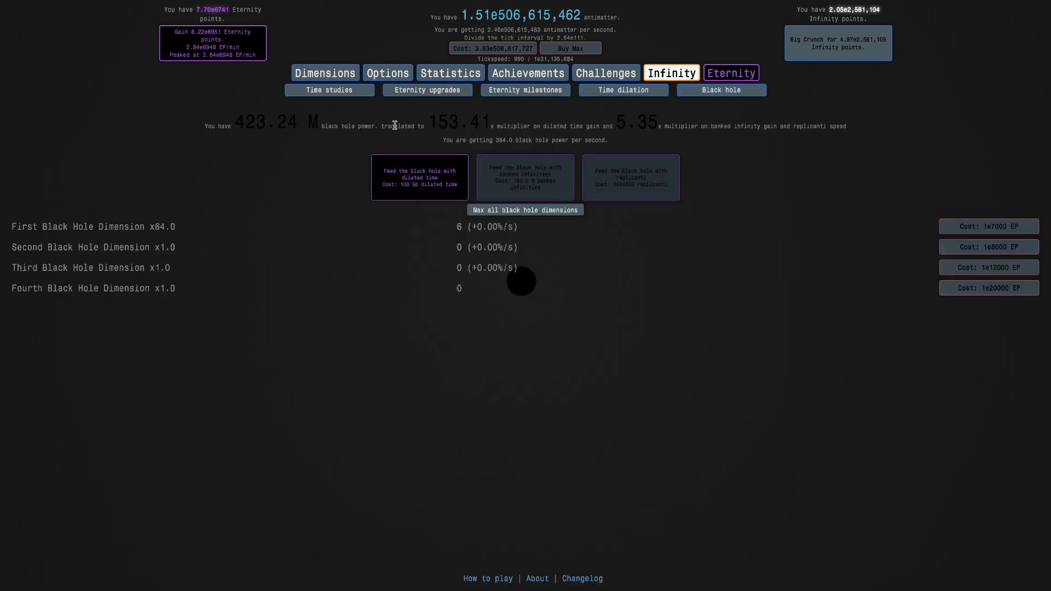
left_click(621, 91)
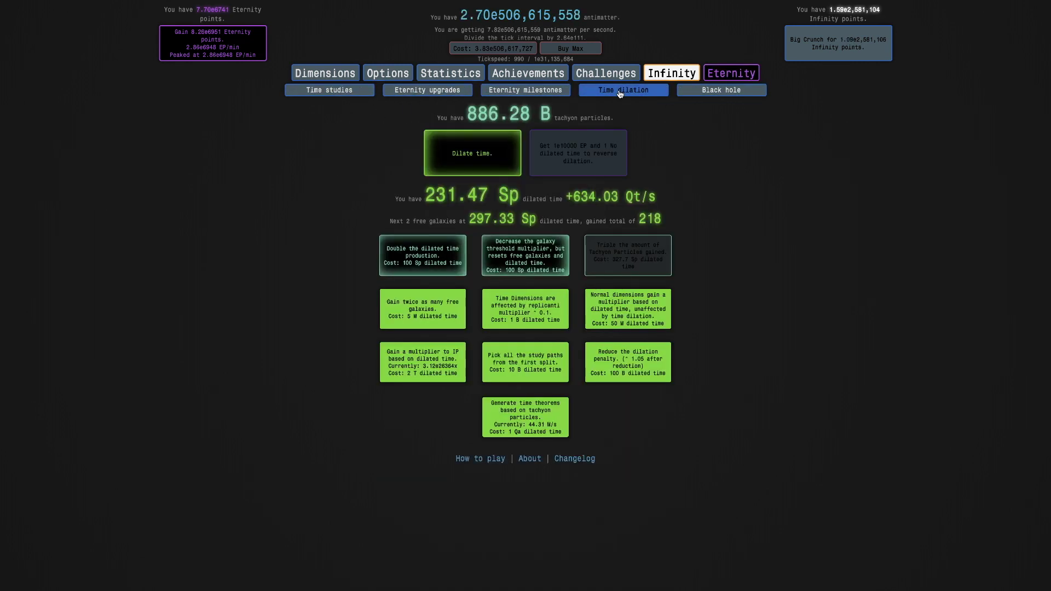
Buy doubled dilated time production and feed the black hole dilated time
left_click(430, 260)
left_click(733, 91)
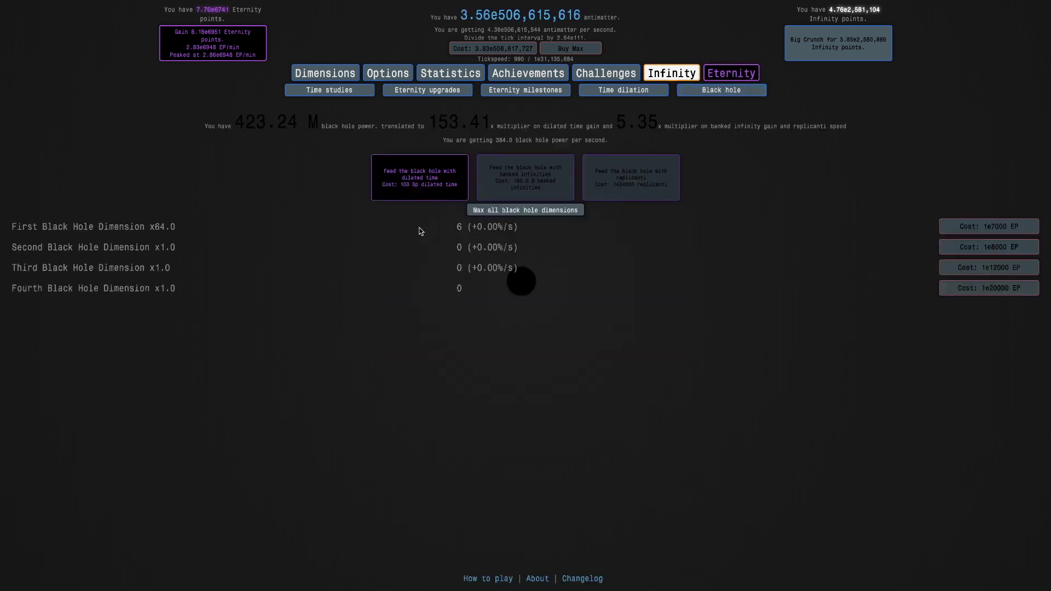
left_click(420, 177)
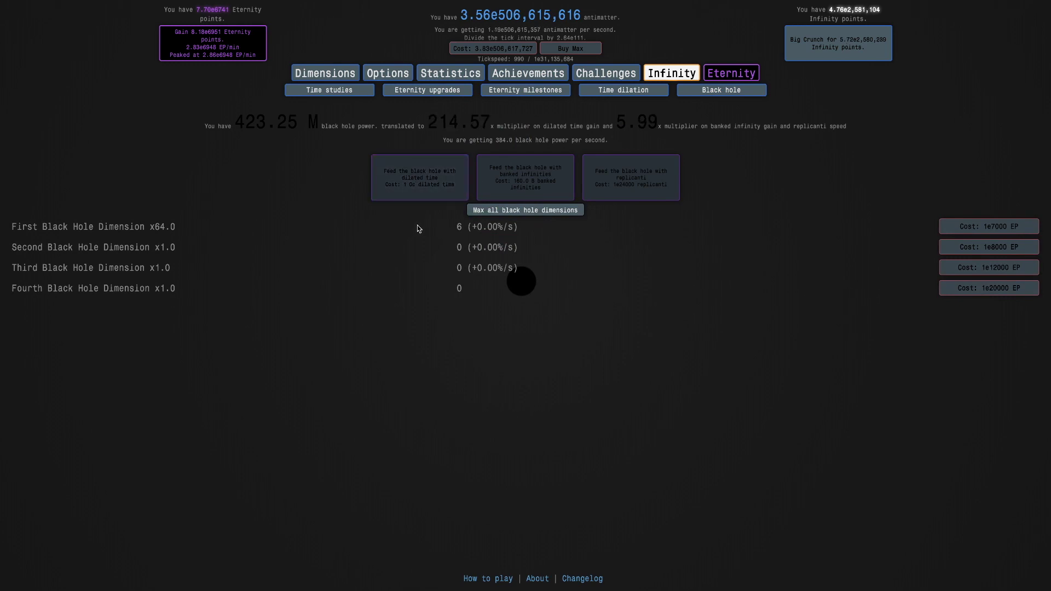
Highlight the black hole multiplier figure, then eternity for Eternity points
left_click_drag(641, 123, 712, 135)
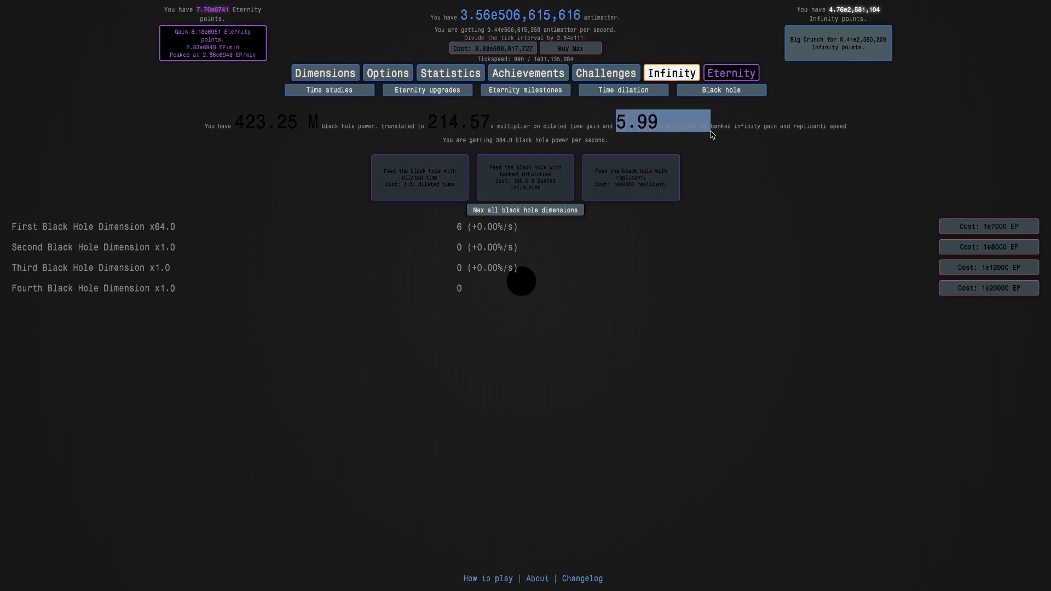
left_click(711, 135)
left_click_drag(612, 123, 732, 132)
left_click(713, 137)
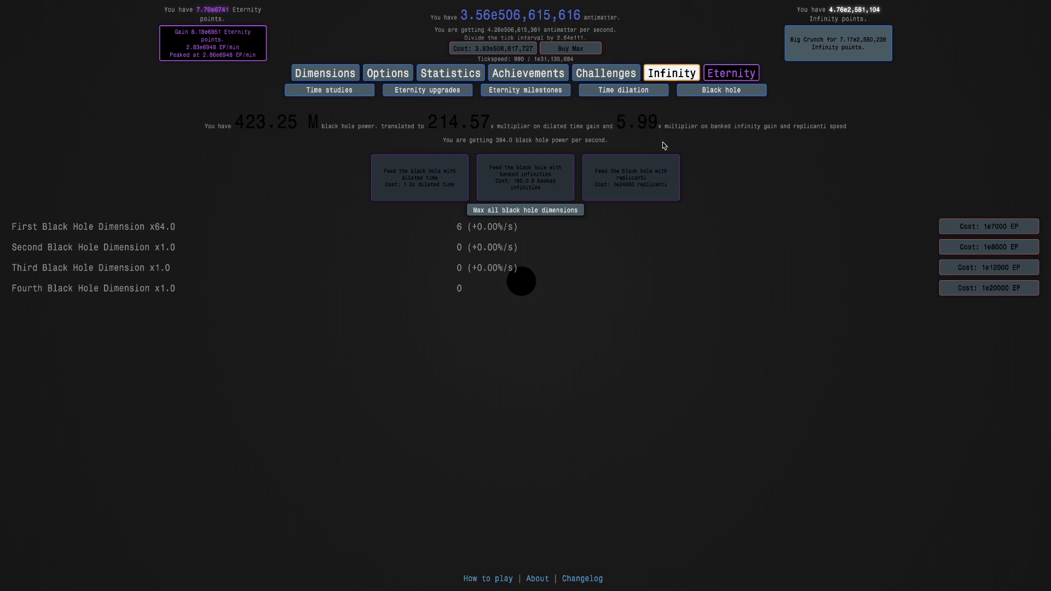
left_click(213, 43)
Review the dimensions, Time dilation and Eternity upgrades after the eternity reset
left_click(525, 178)
left_click(525, 211)
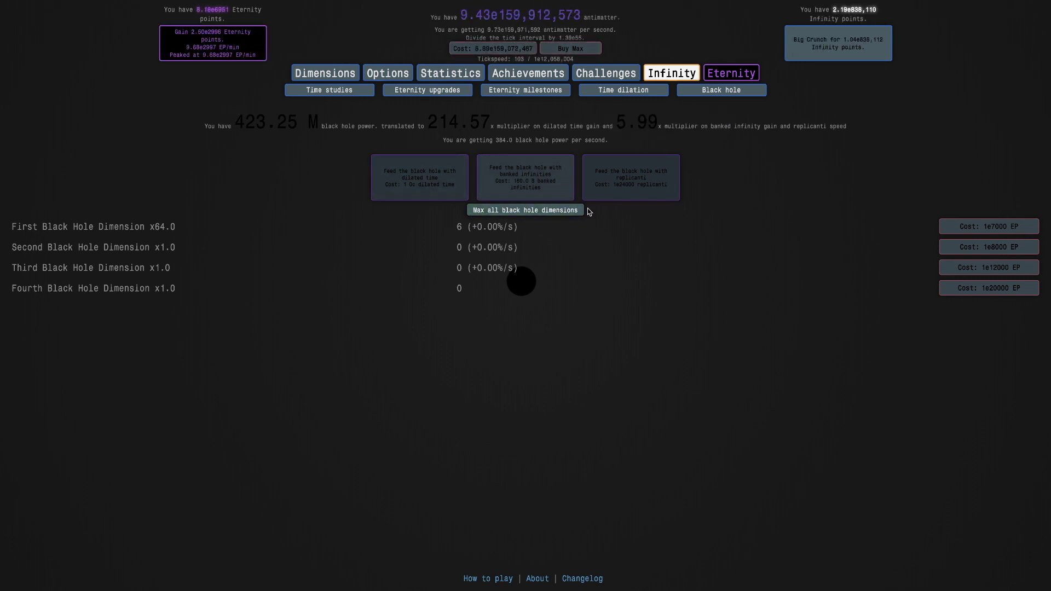
left_click(329, 74)
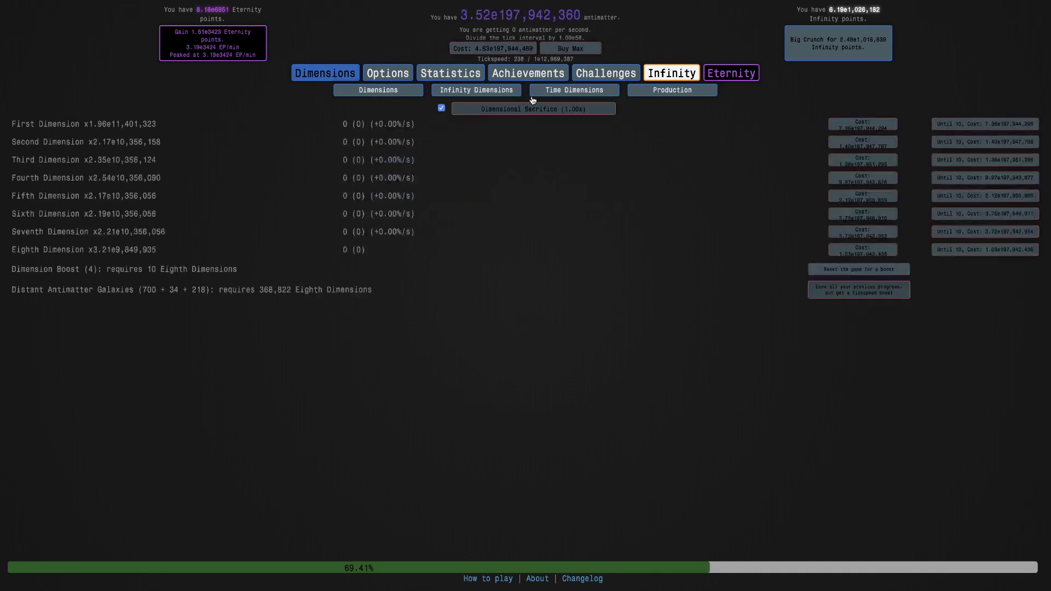
left_click(730, 73)
left_click(622, 92)
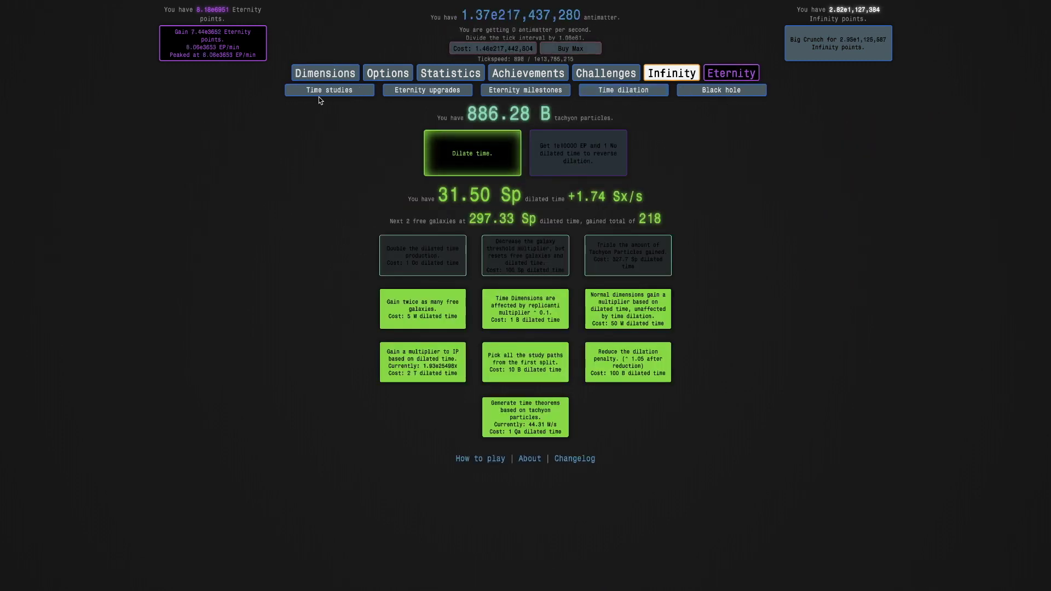
left_click(439, 93)
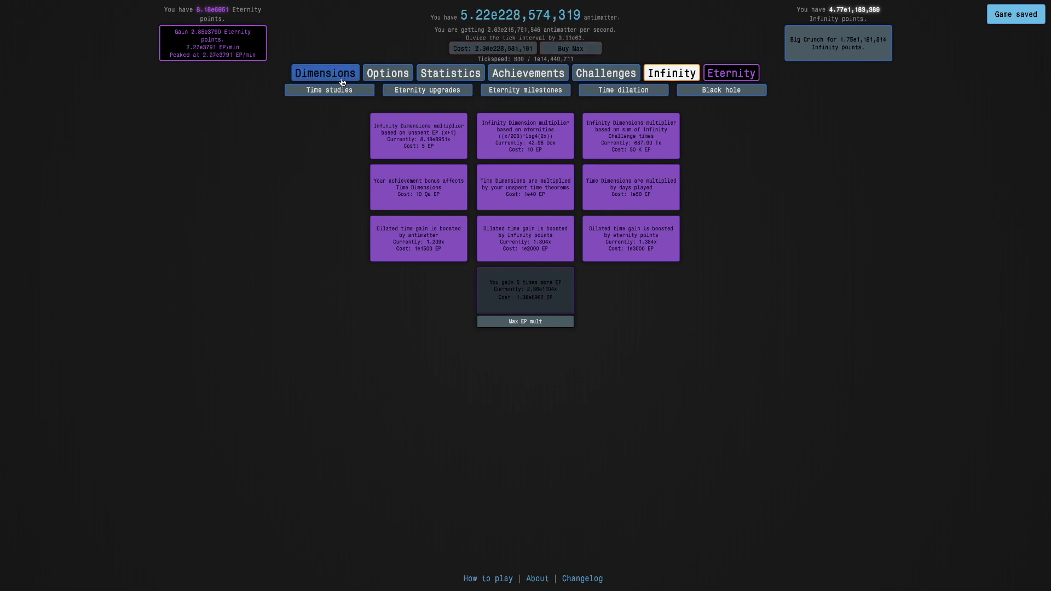
Max all Time Dimensions and bring up the Replicanti controls
left_click(326, 73)
left_click(575, 89)
left_click(525, 154)
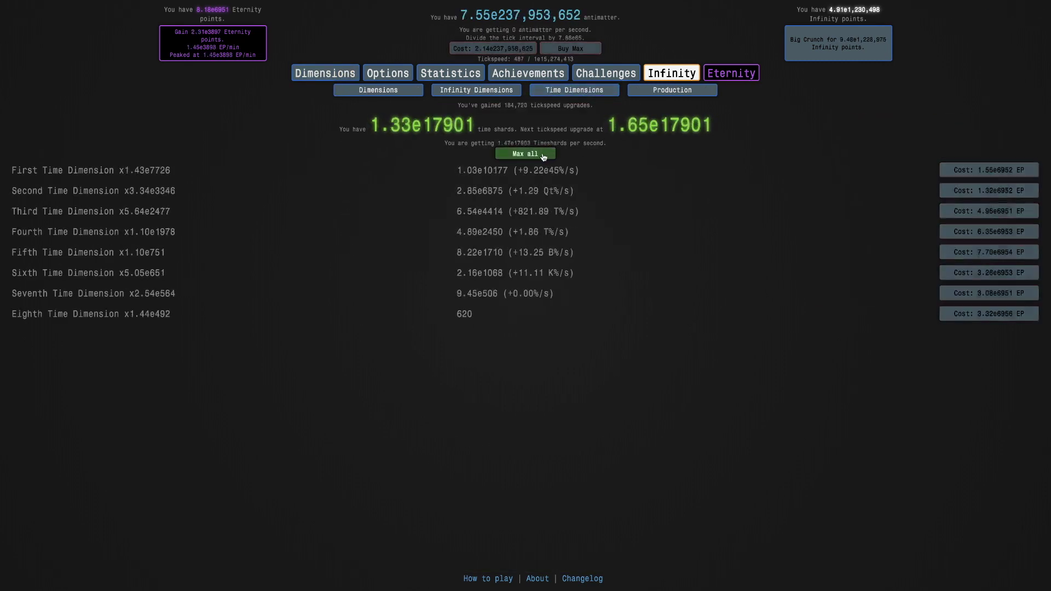
left_click(673, 73)
left_click(664, 115)
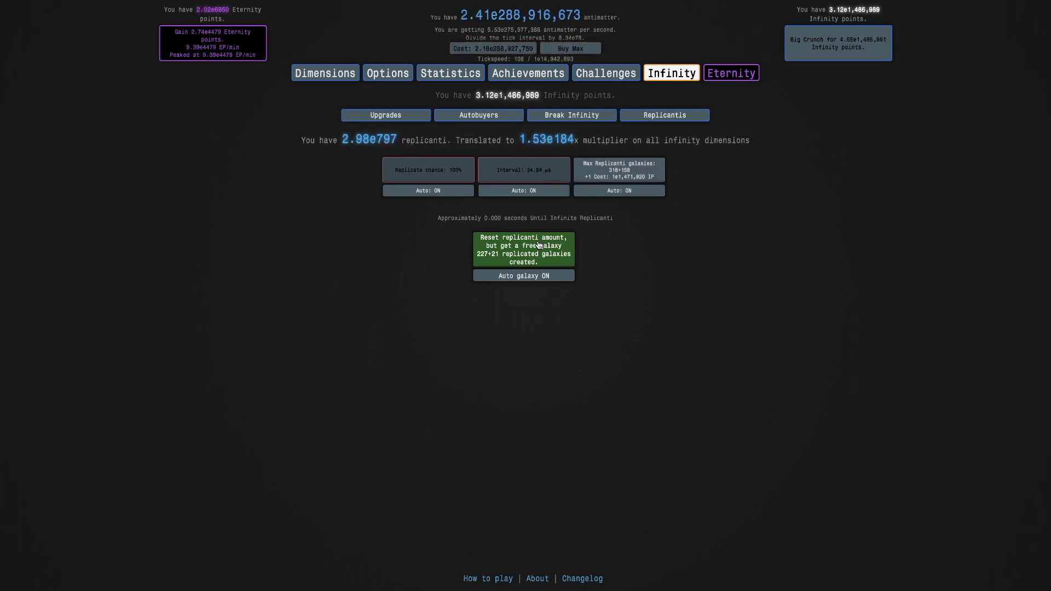
Check dilated time on the time dilation page, then return to replicanti
left_click(731, 73)
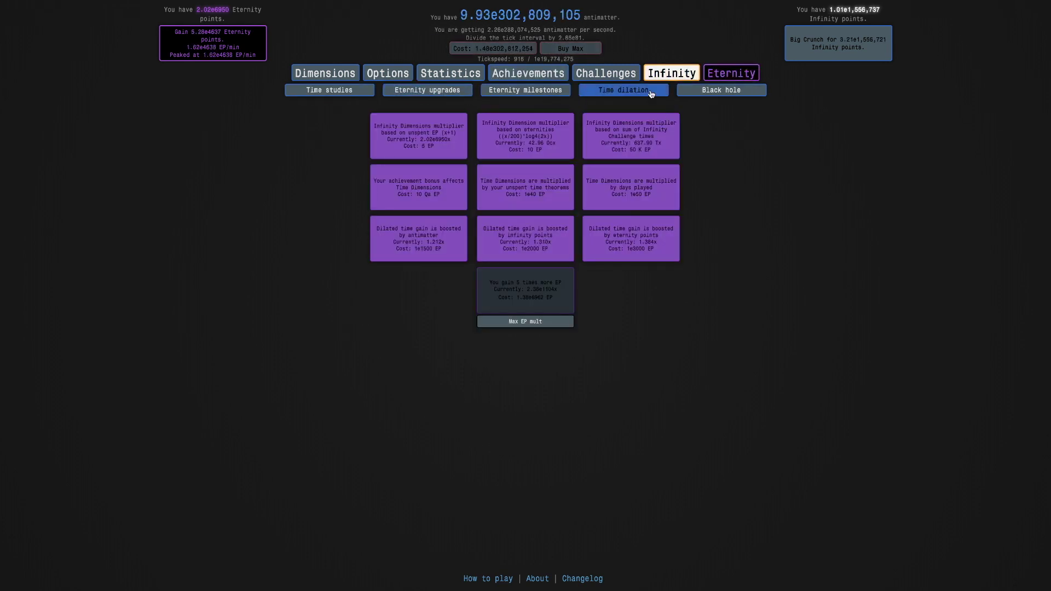
left_click(633, 89)
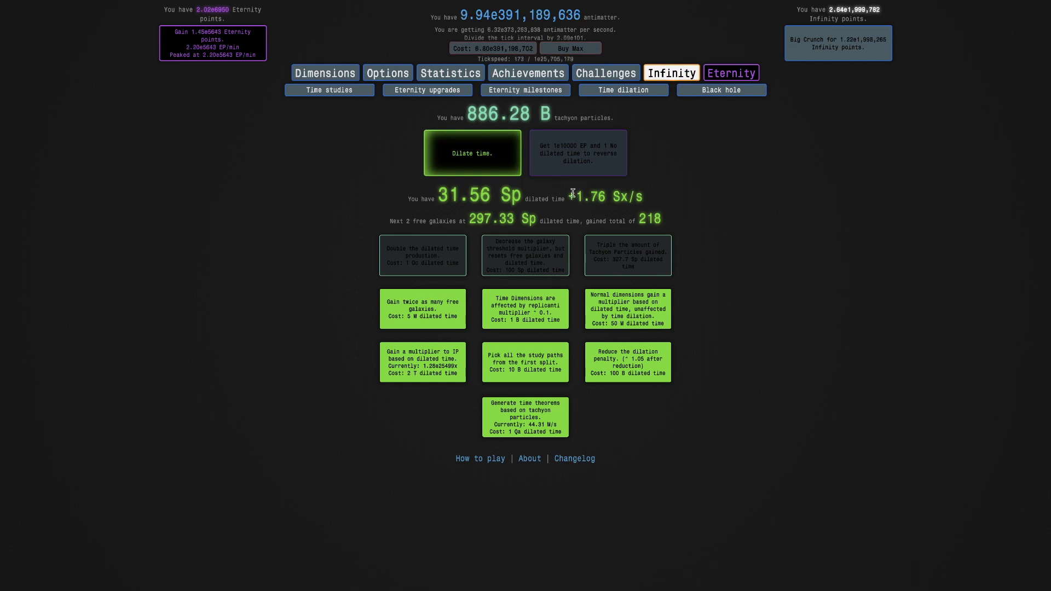
left_click(671, 74)
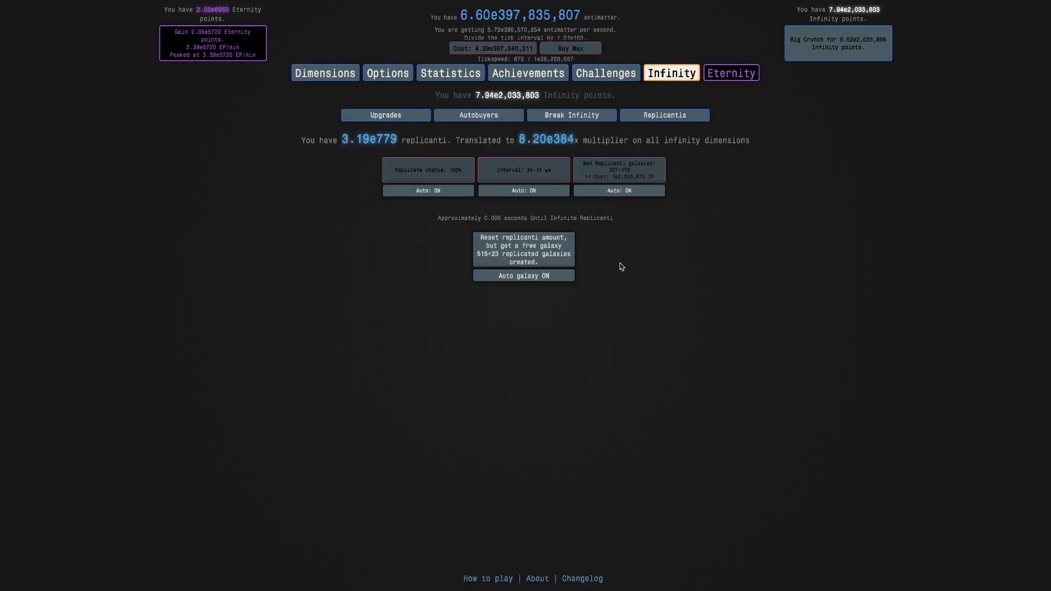
Trade replicanti for a galaxy and repeatedly raise the replicanti galaxy limit to 392+196
left_click(560, 251)
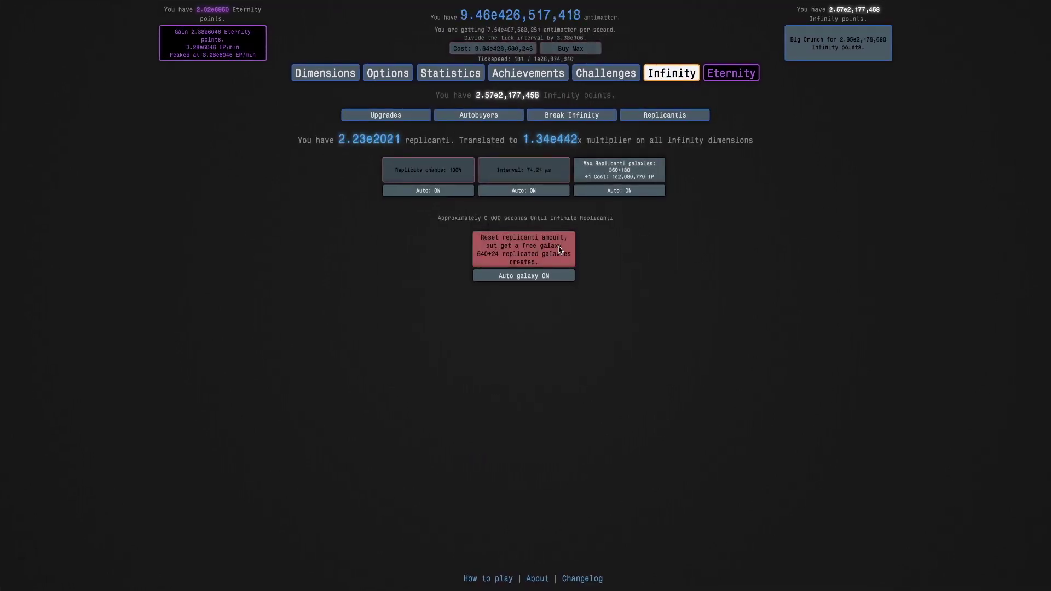
left_click(560, 251)
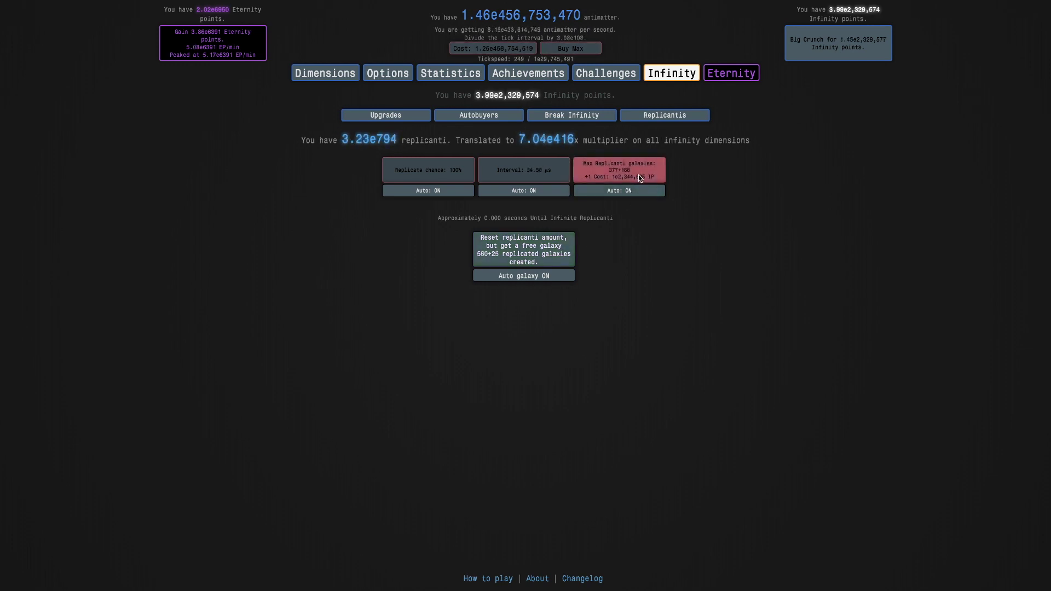
left_click(638, 175)
left_click(638, 175)
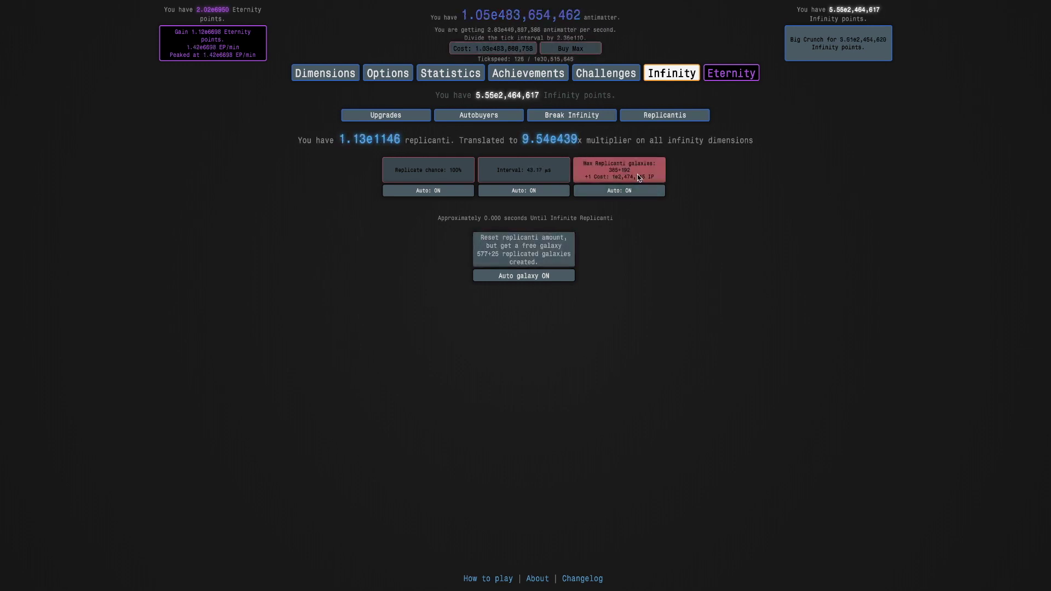
left_click(638, 175)
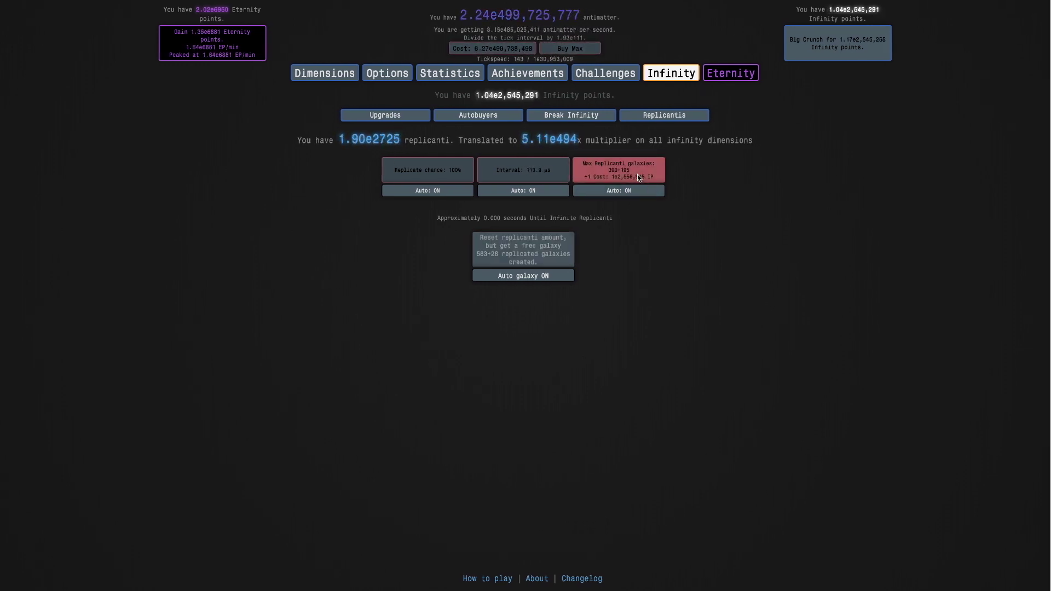
left_click(638, 177)
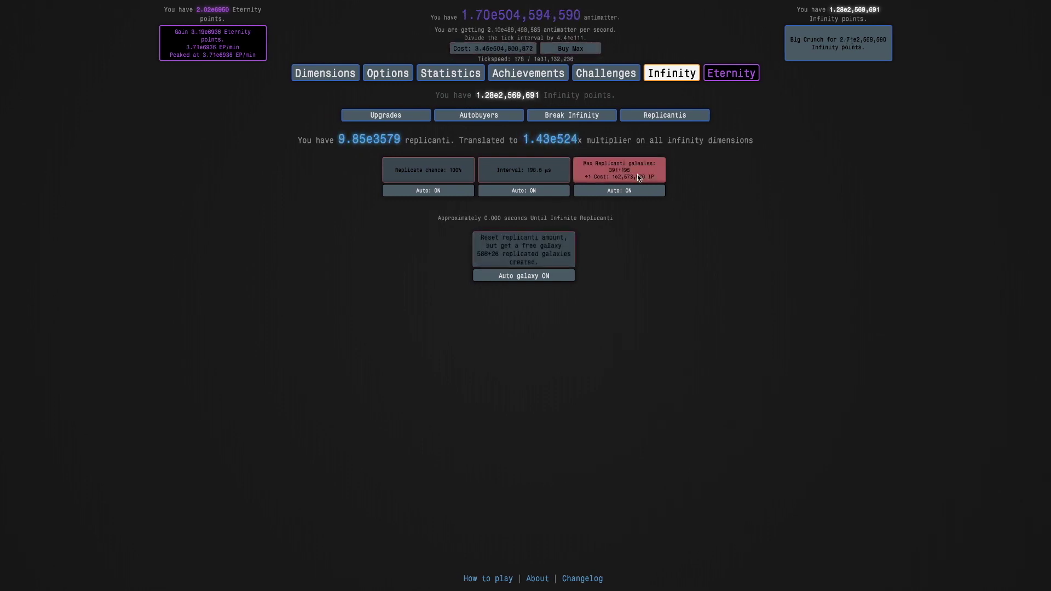
left_click(638, 177)
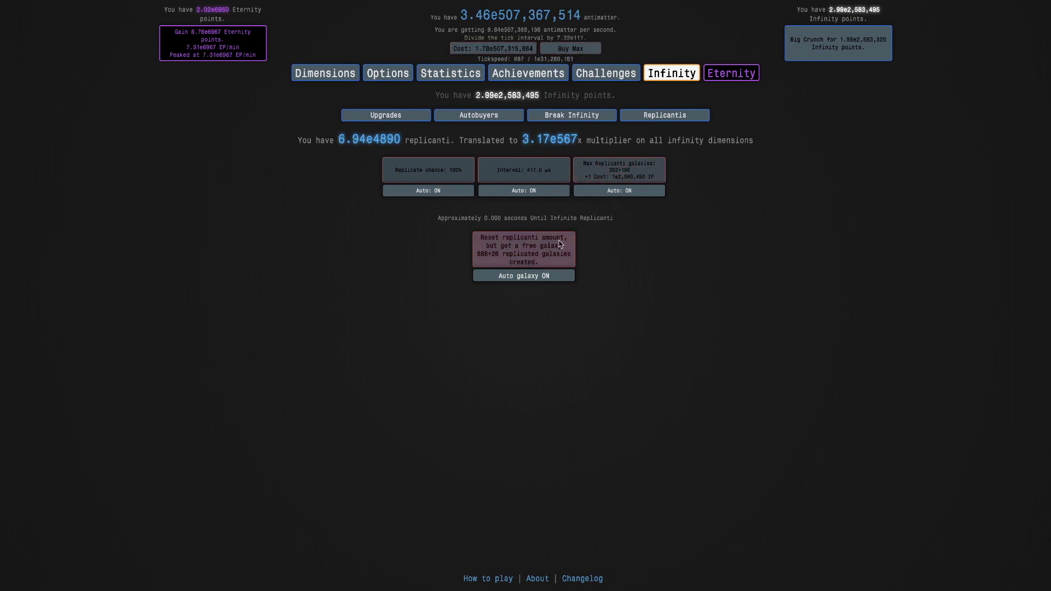
View the black hole page and highlight the black hole power line
left_click(731, 73)
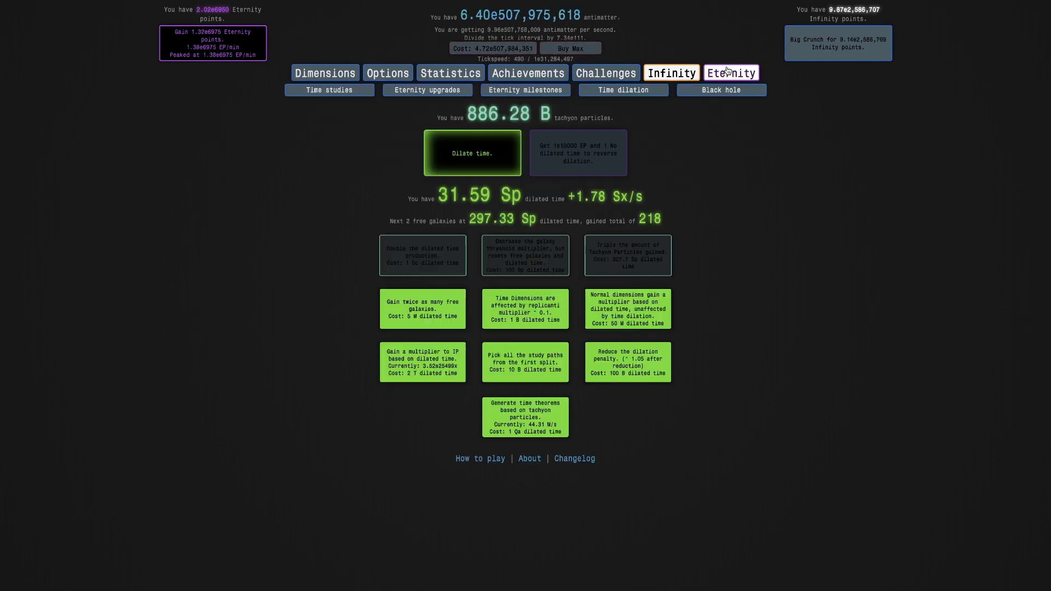
left_click(722, 89)
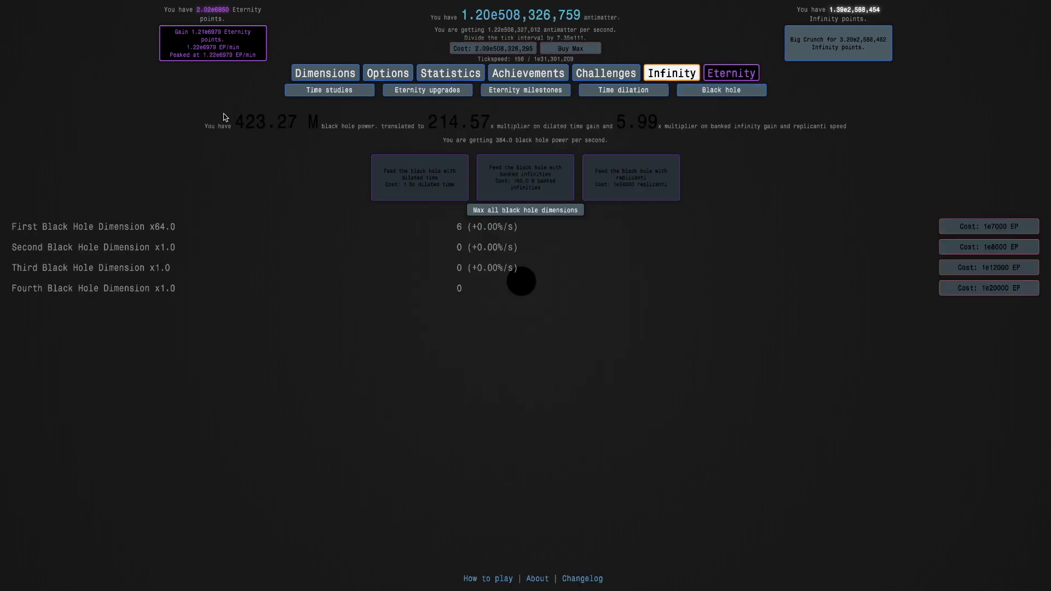
triple_click(246, 124)
left_click(345, 136)
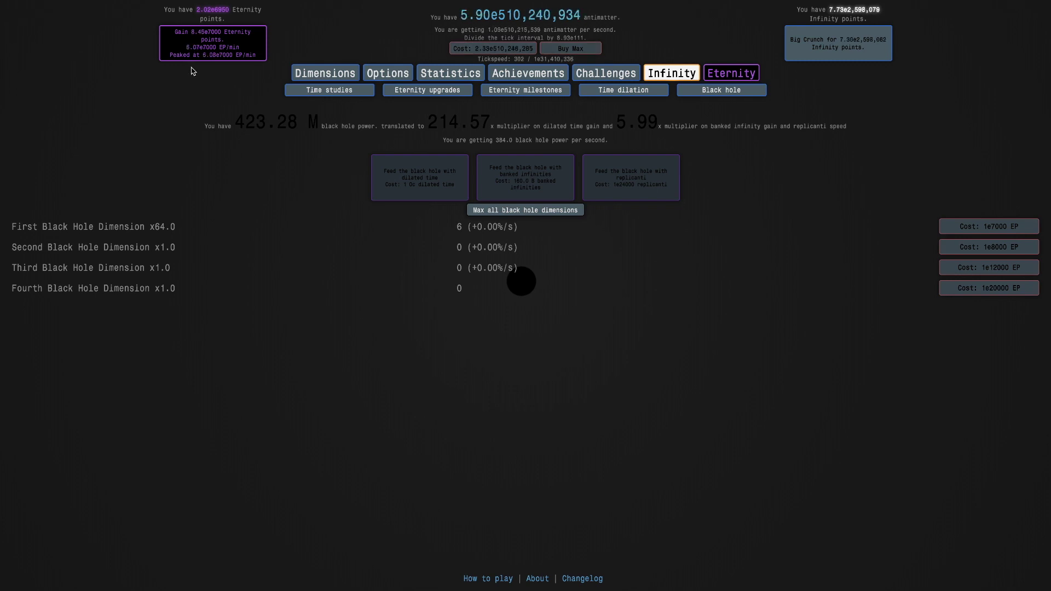
Eternity past e7000 Eternity points and buy another First Black Hole Dimension
left_click(226, 50)
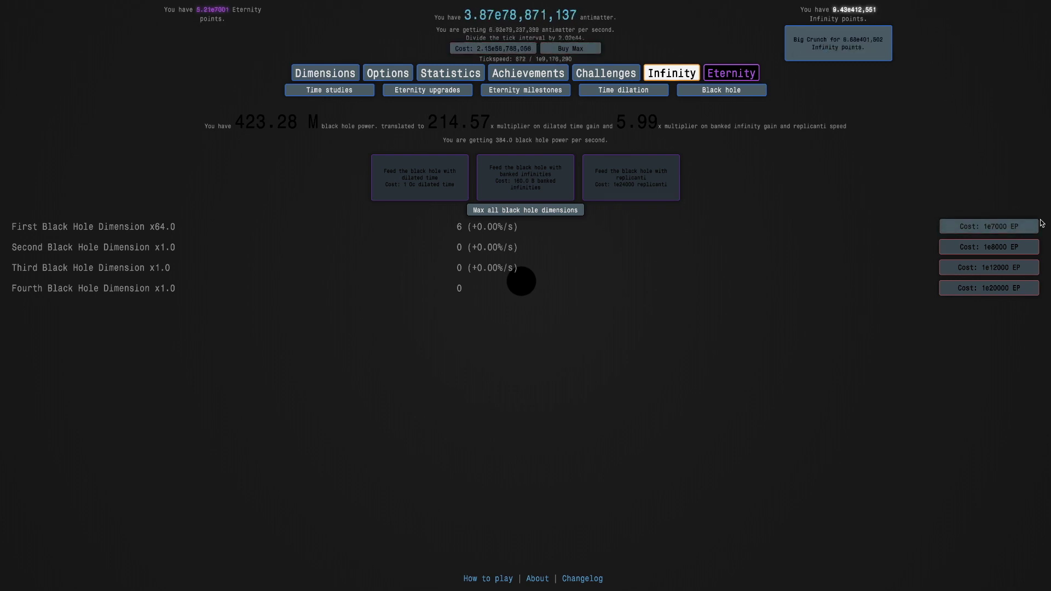
left_click(989, 227)
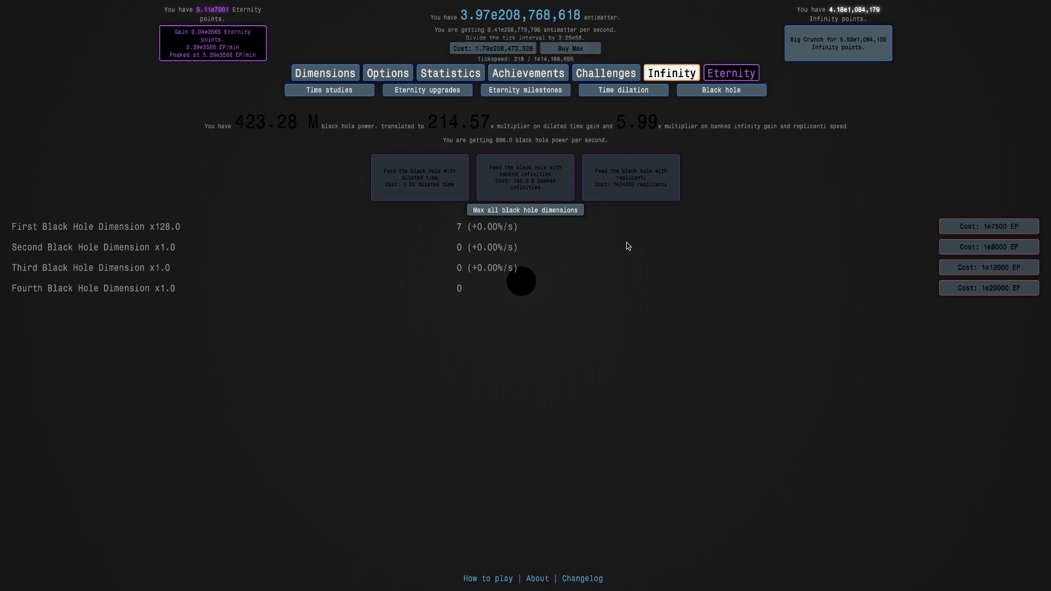
left_click(698, 77)
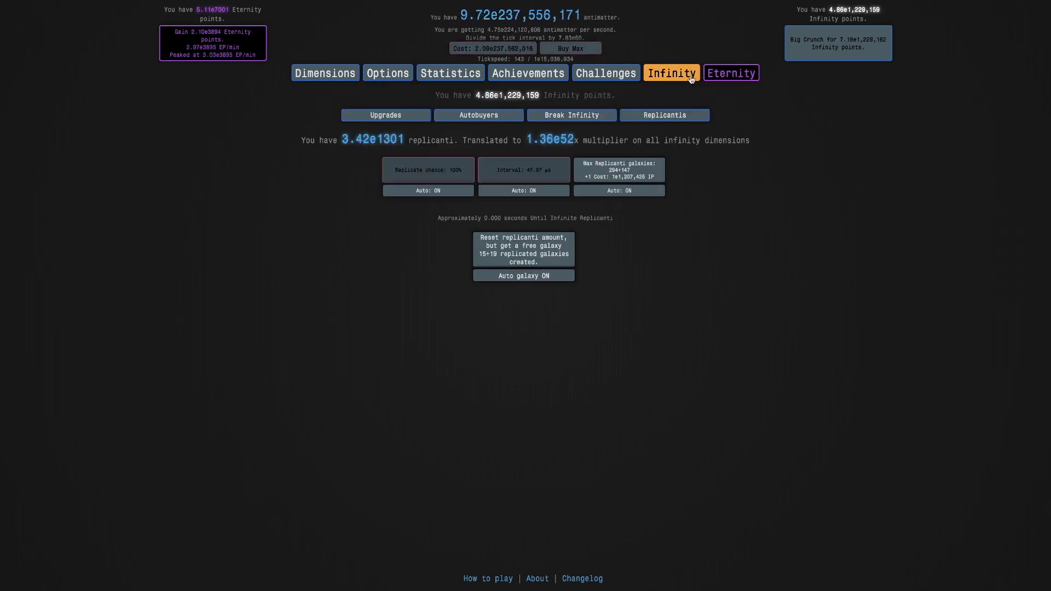
left_click(720, 73)
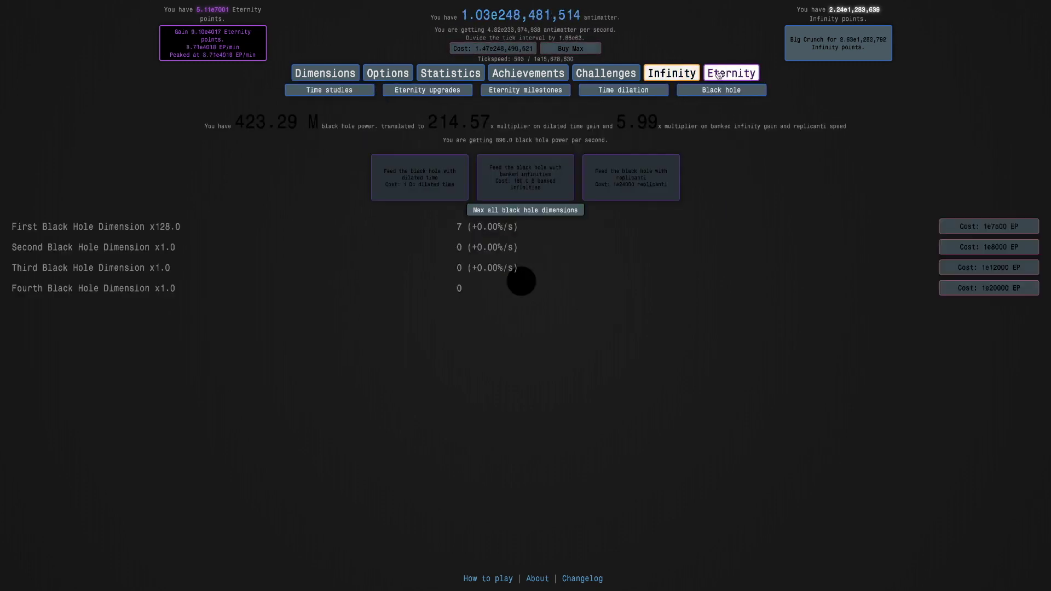
Buy the 5x EP multiplier upgrade and max all Time Dimensions
left_click(428, 92)
left_click(526, 291)
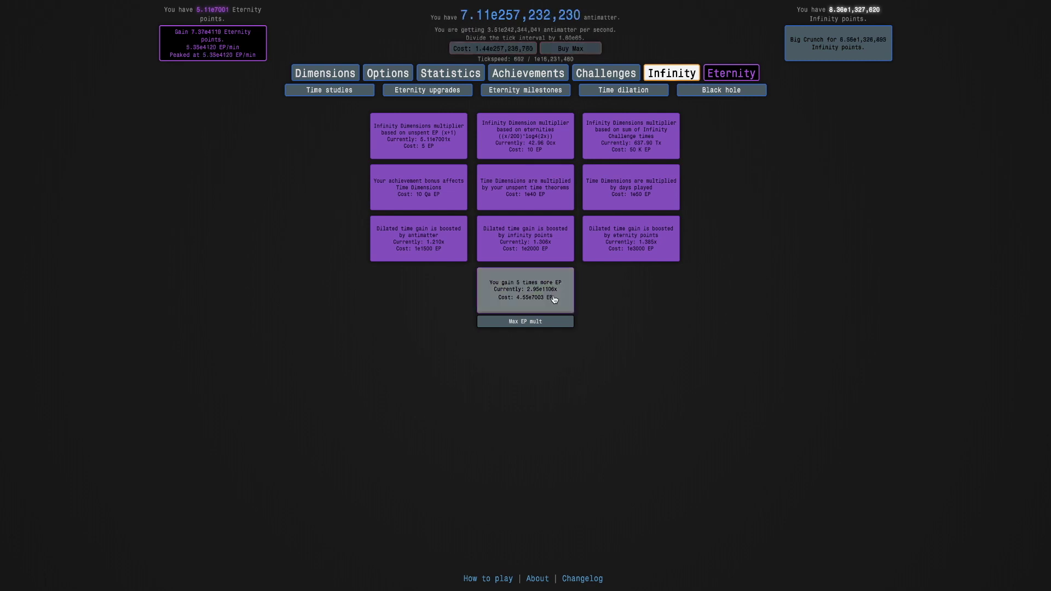
left_click(325, 74)
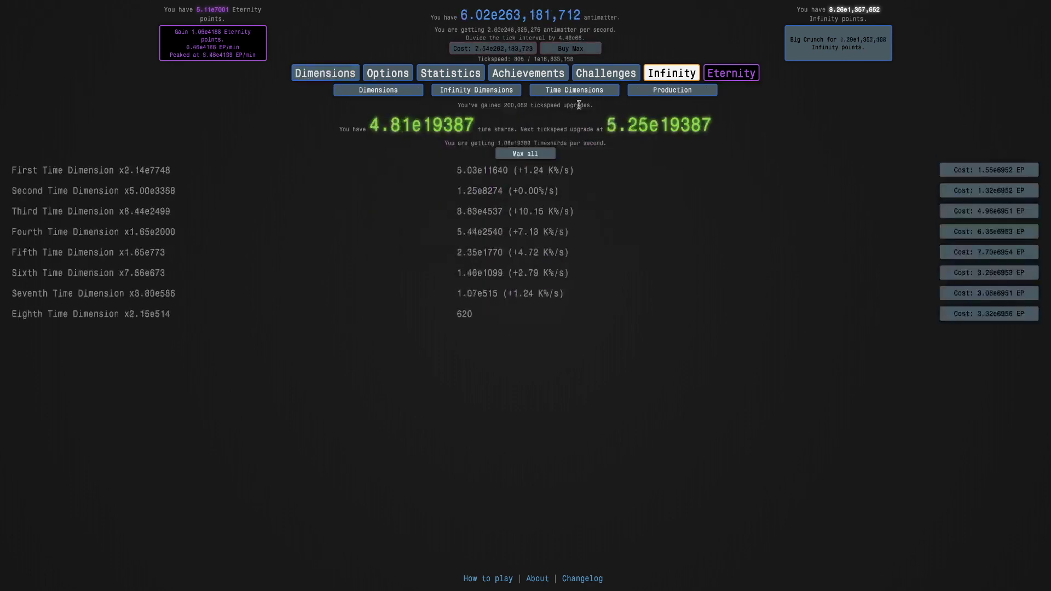
left_click(523, 155)
left_click(672, 74)
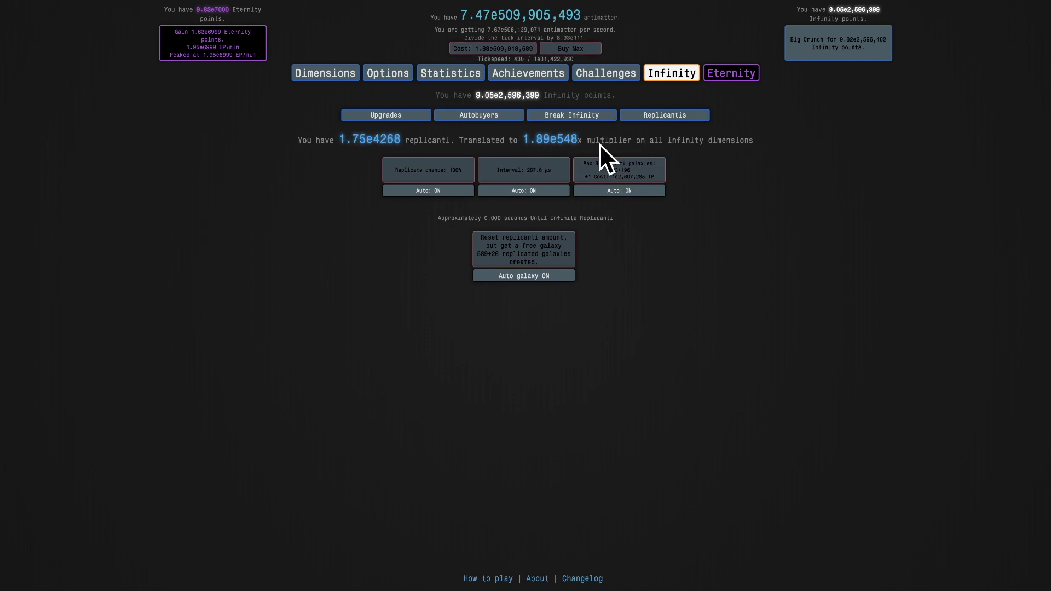
Glance at the Time and antimatter dimensions, then view time dilation showing 787.46 Sp dilated time
left_click(325, 72)
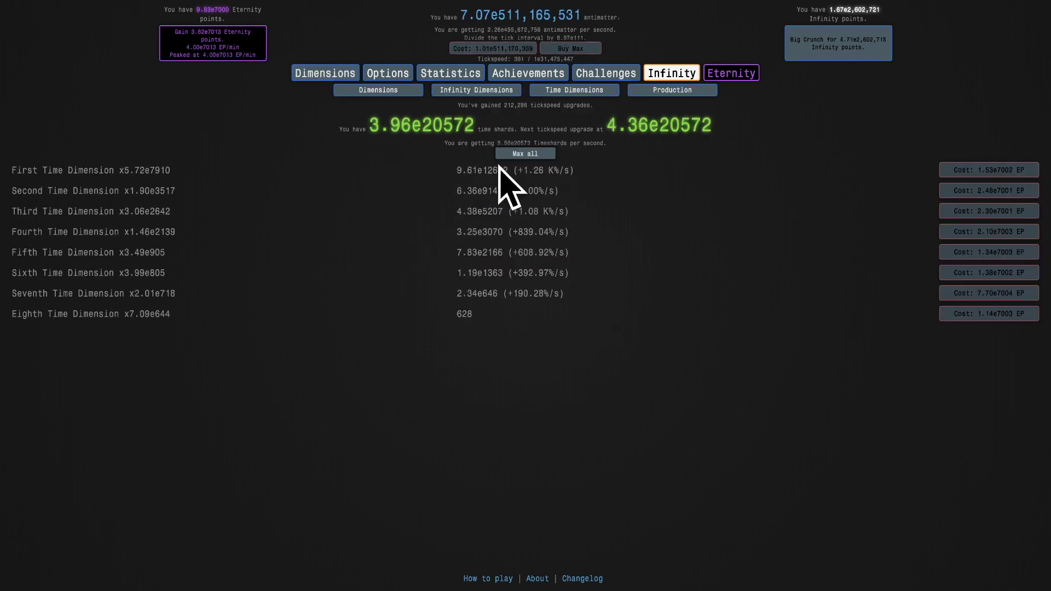
left_click(379, 90)
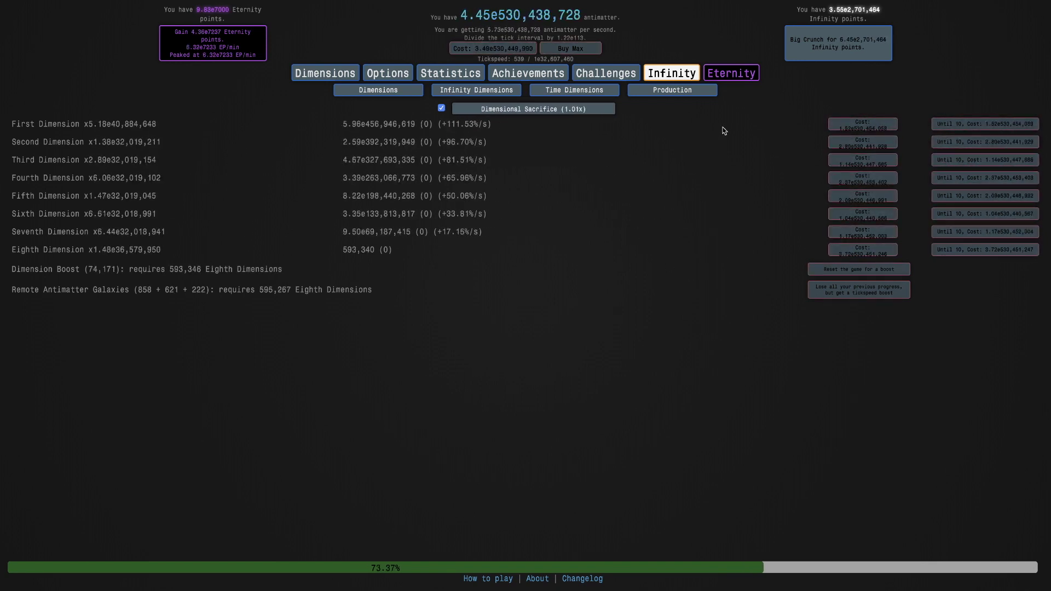
left_click(732, 73)
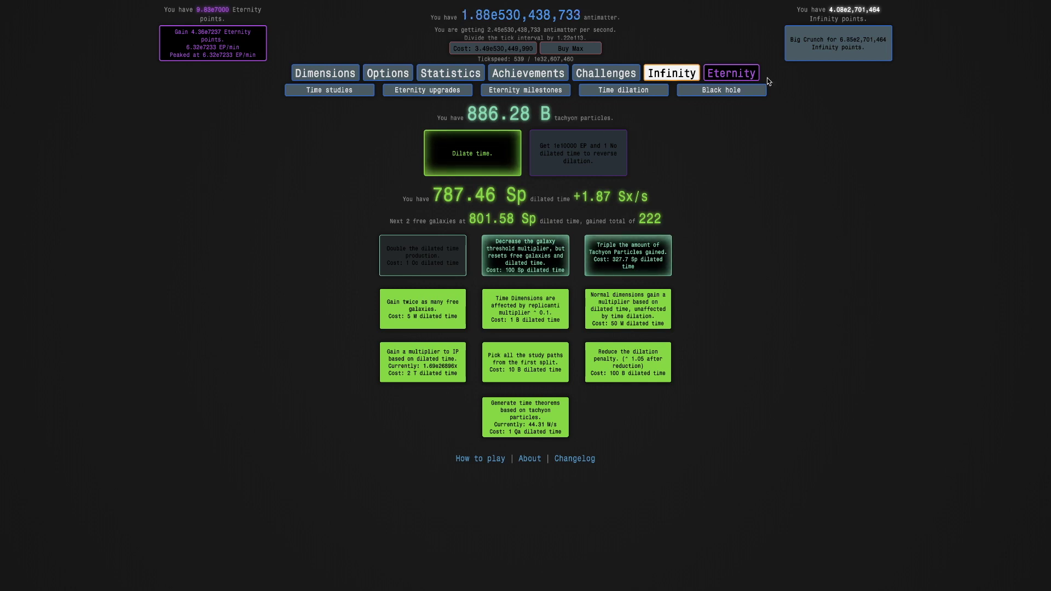
Buy the triple-tachyon-particles and galaxy-threshold-reduction dilation upgrades
left_click(673, 73)
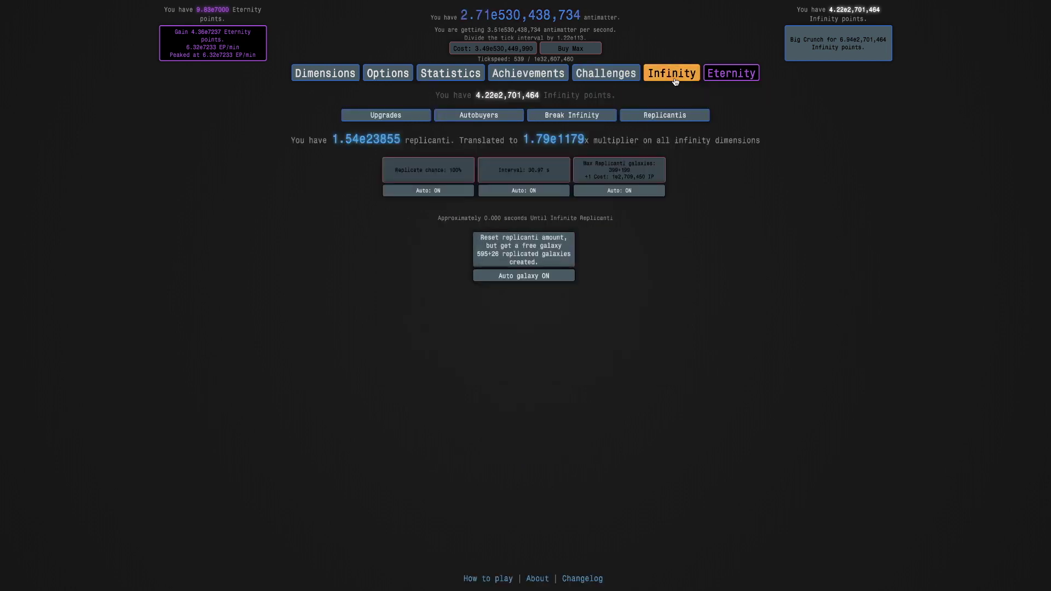
left_click(731, 74)
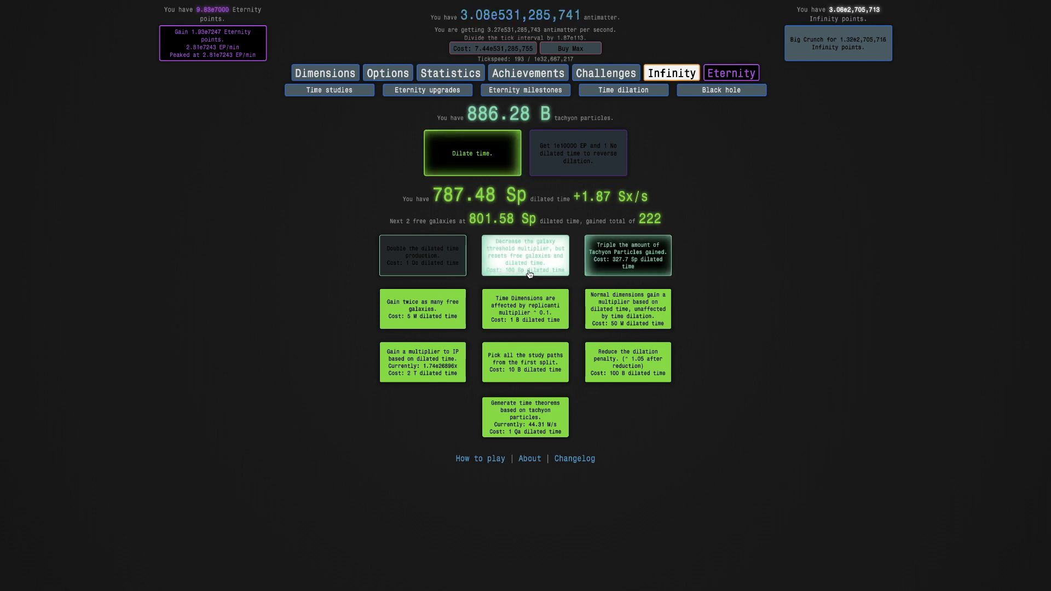
left_click(716, 91)
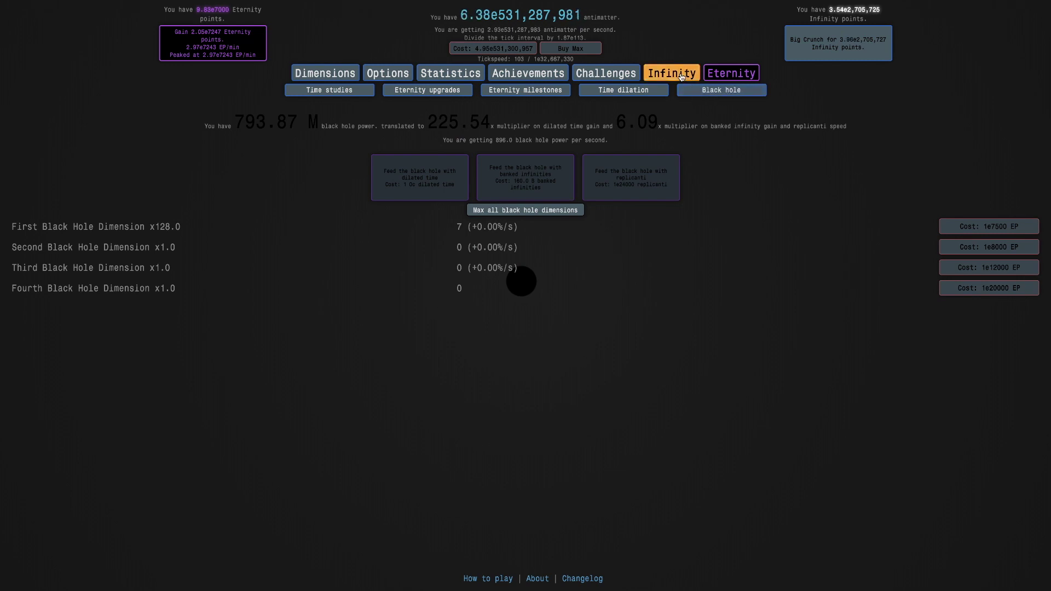
left_click(672, 73)
left_click(731, 73)
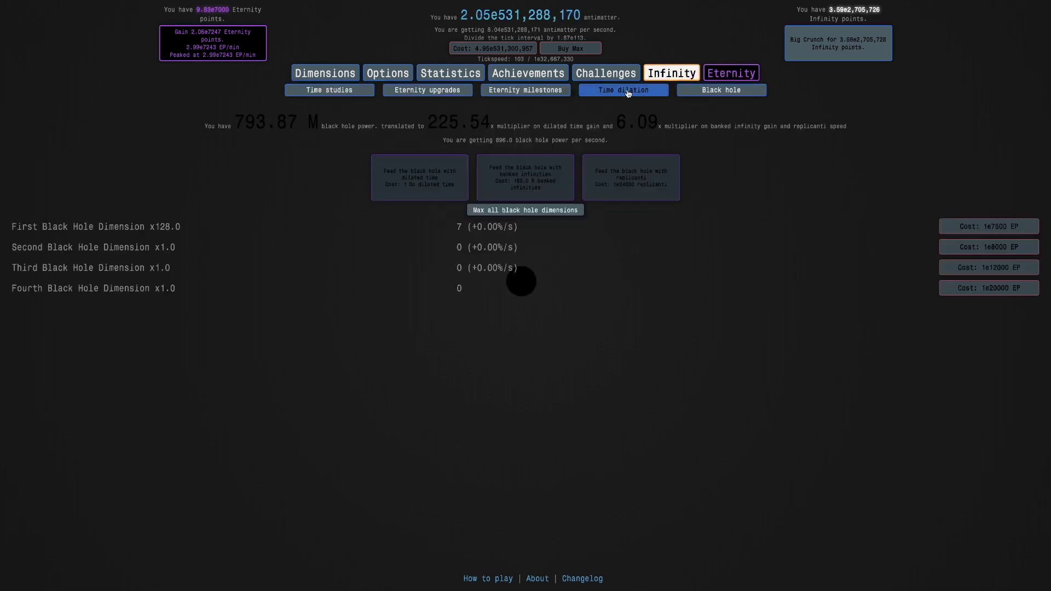
left_click(623, 90)
left_click(641, 266)
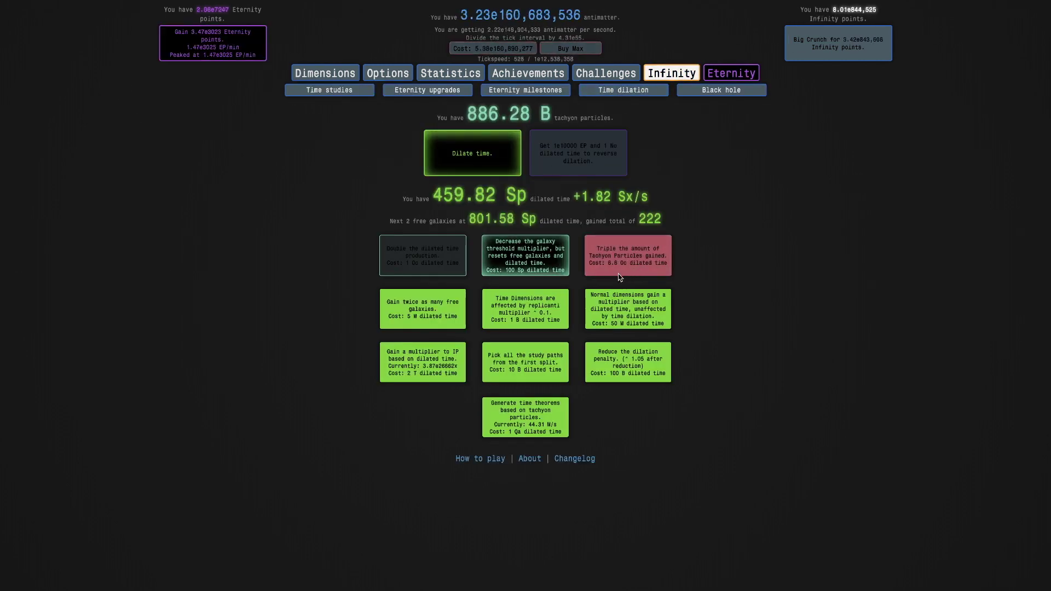
left_click(553, 271)
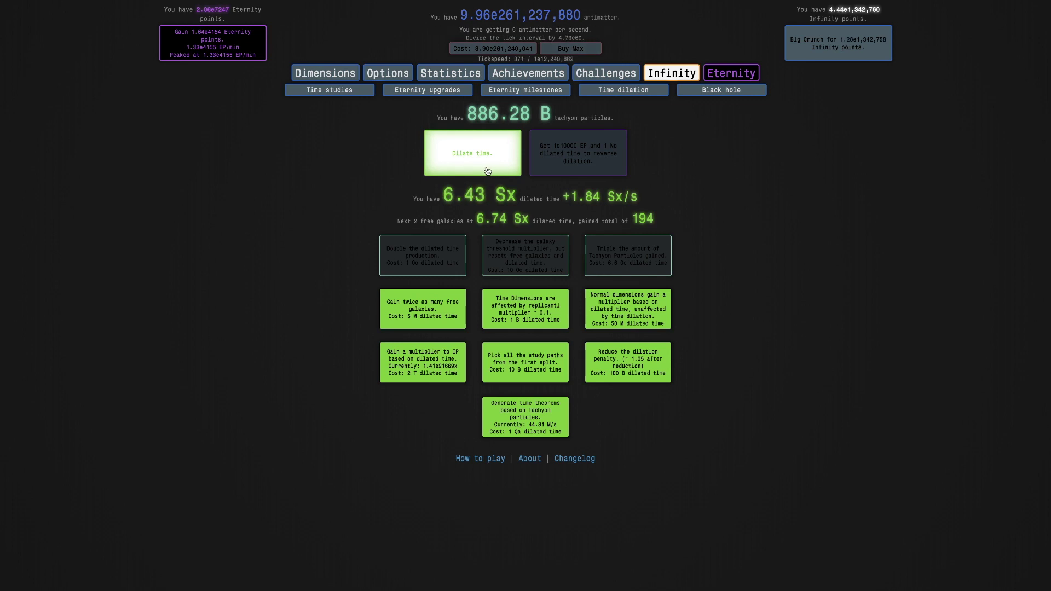
Dilate time and confirm, starting a dilated eternity with 1.20 T tachyon particles pending
left_click(501, 156)
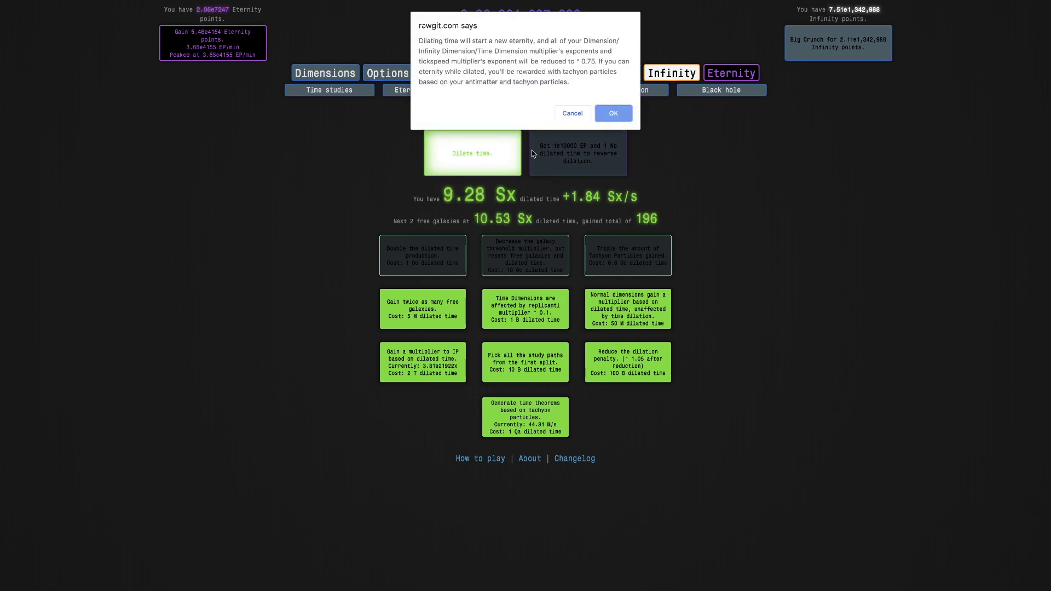
left_click(629, 109)
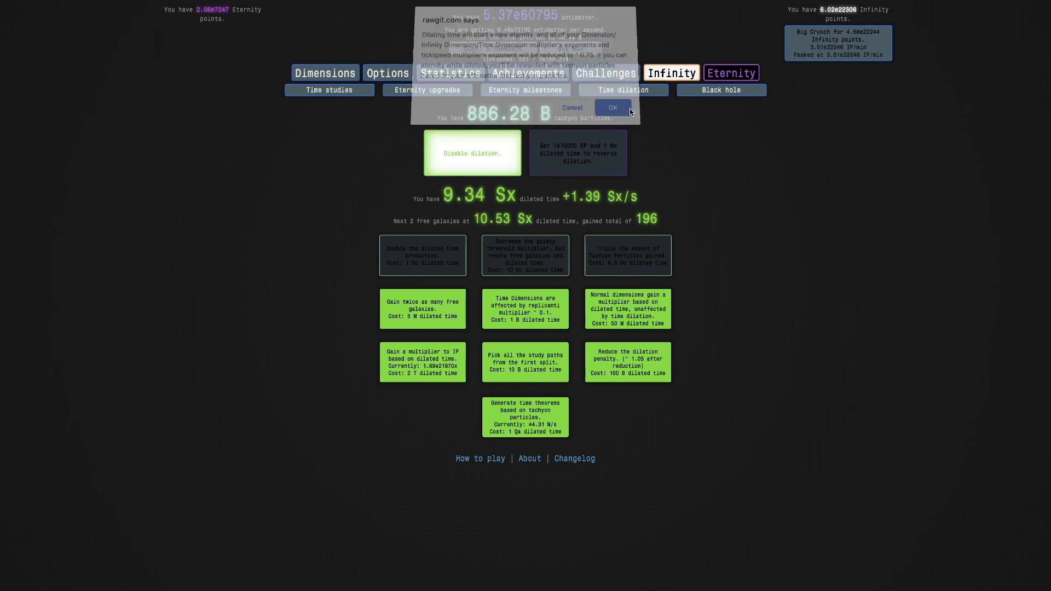
left_click(324, 73)
left_click(731, 74)
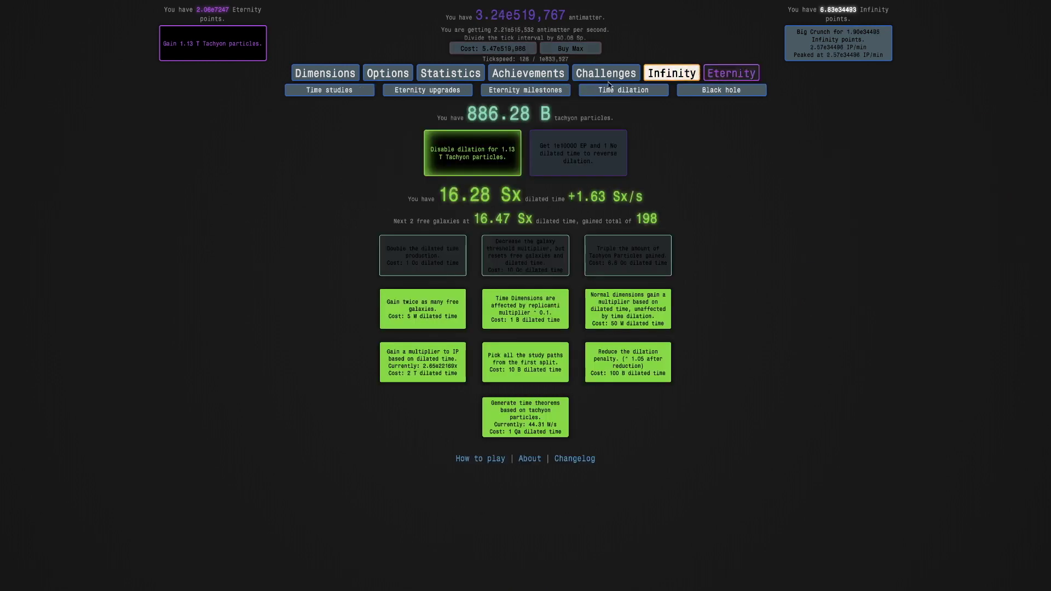
left_click(428, 89)
Max the EP multiplier upgrade and buy all affordable Time Dimensions
left_click(526, 321)
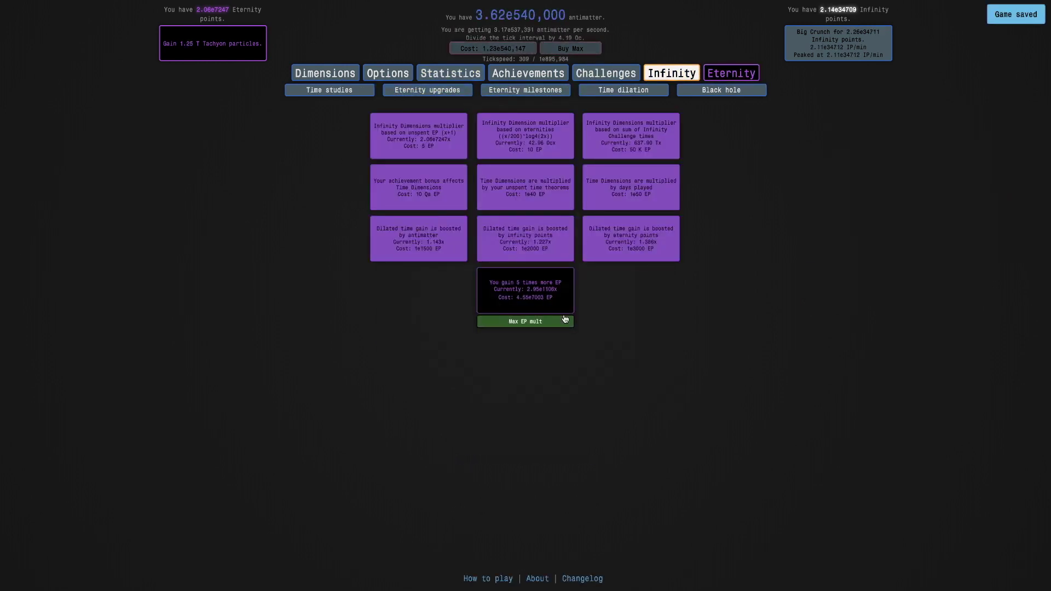
left_click(325, 73)
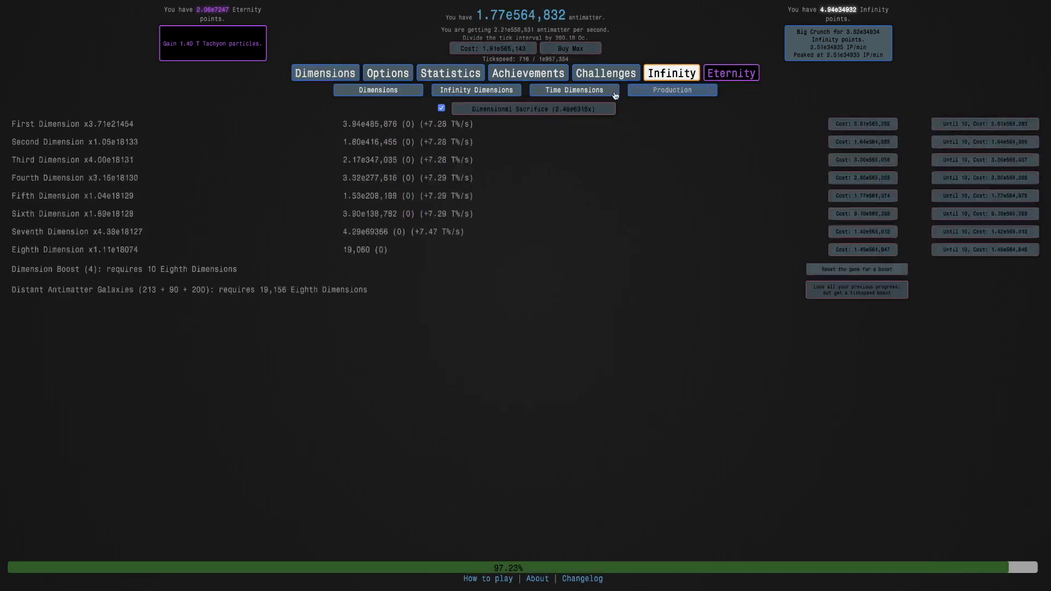
left_click(574, 89)
left_click(525, 154)
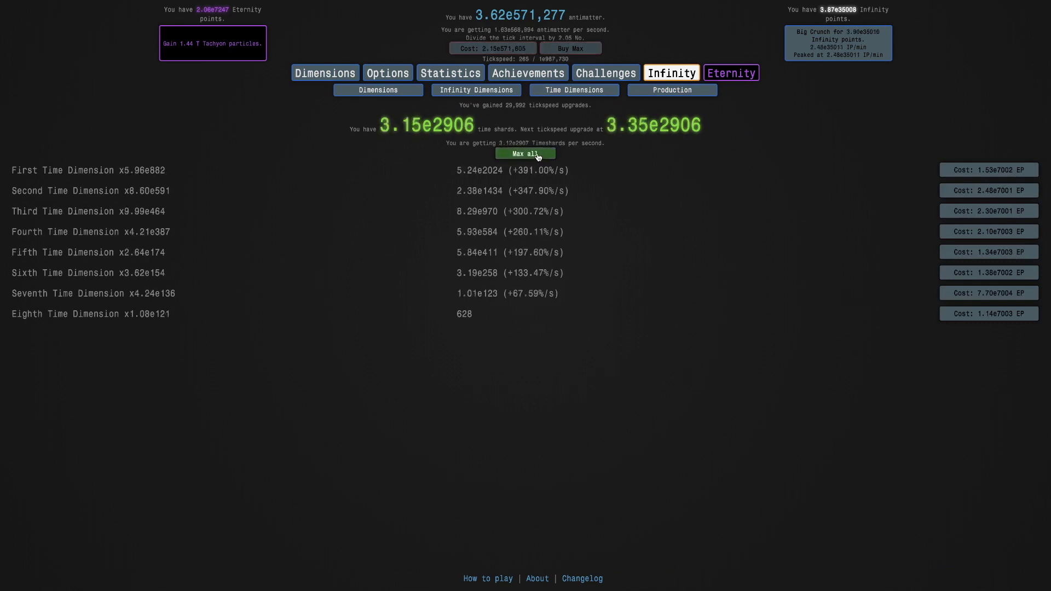
left_click(673, 73)
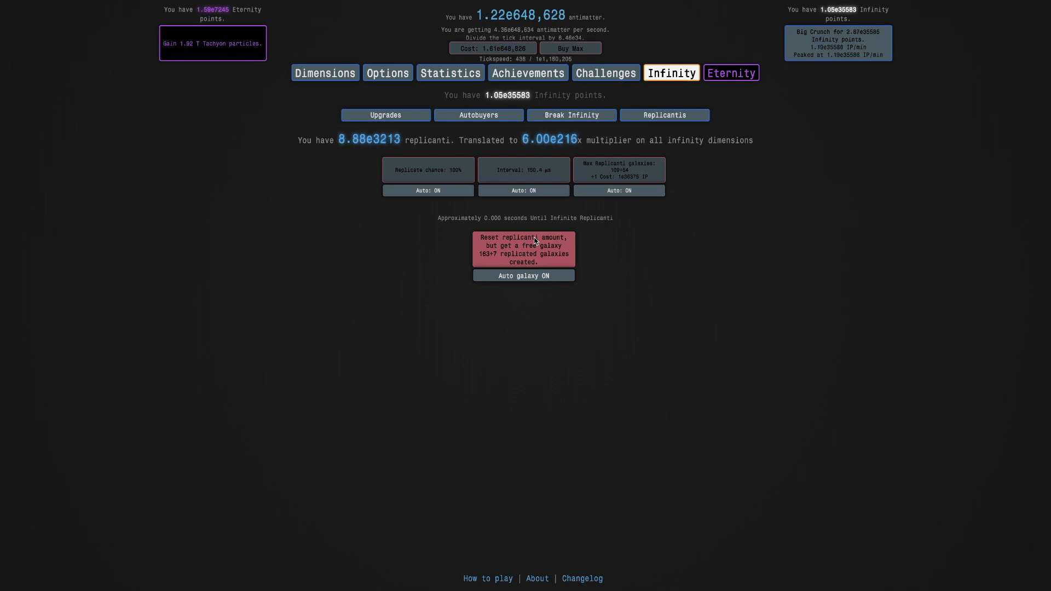
Return to the time dilation page, now showing 1.95 T pending tachyon particles
left_click(324, 74)
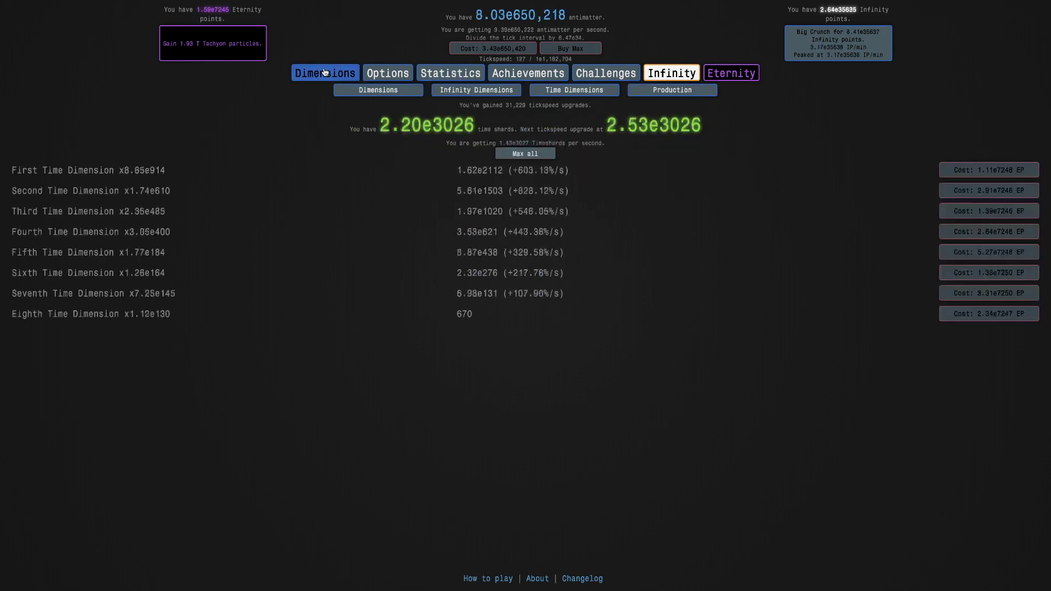
left_click(732, 74)
left_click(674, 75)
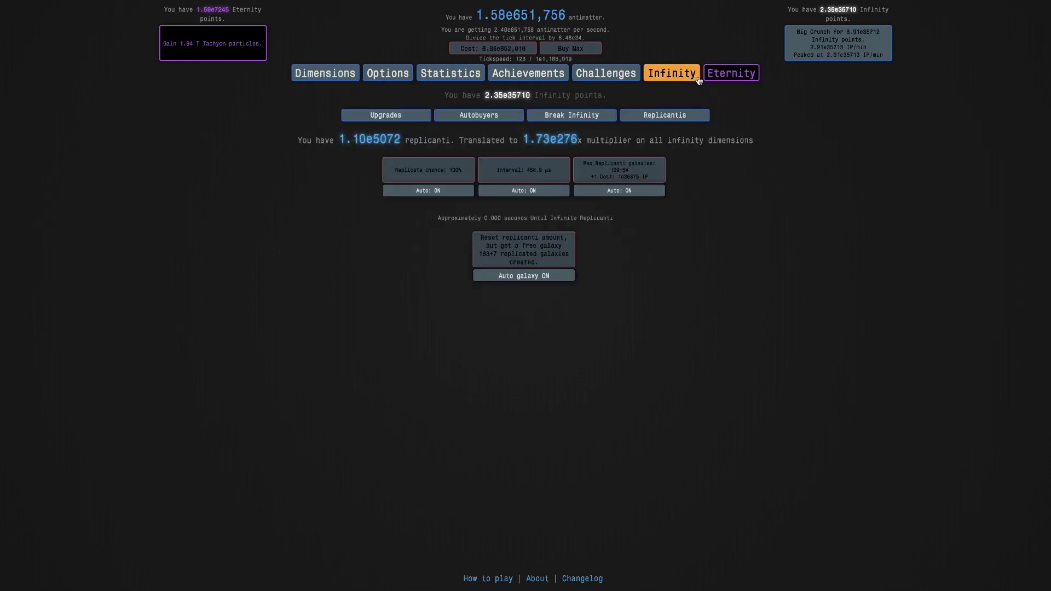
left_click(732, 73)
left_click(633, 90)
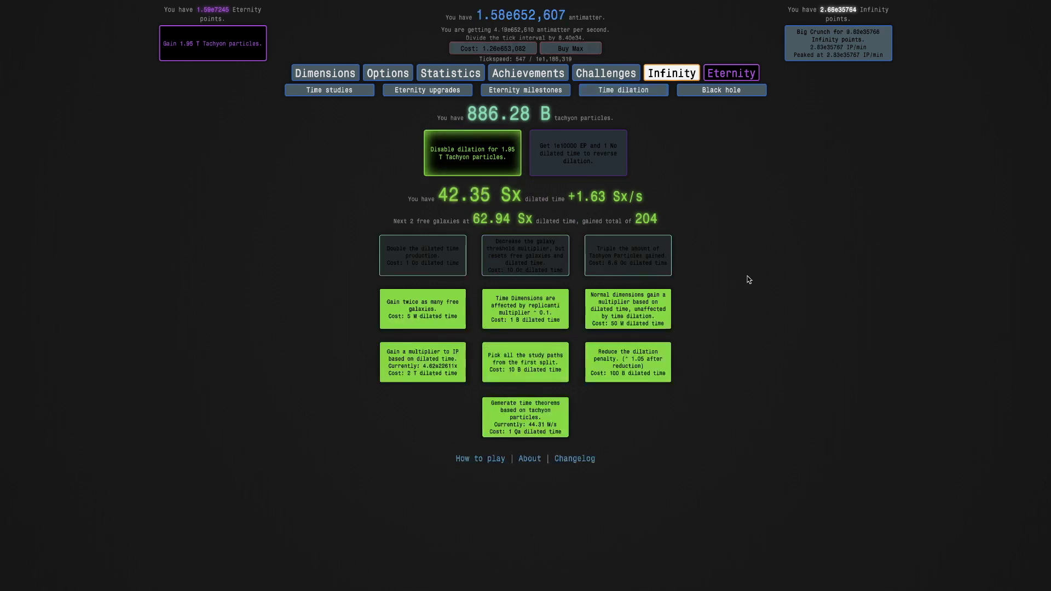
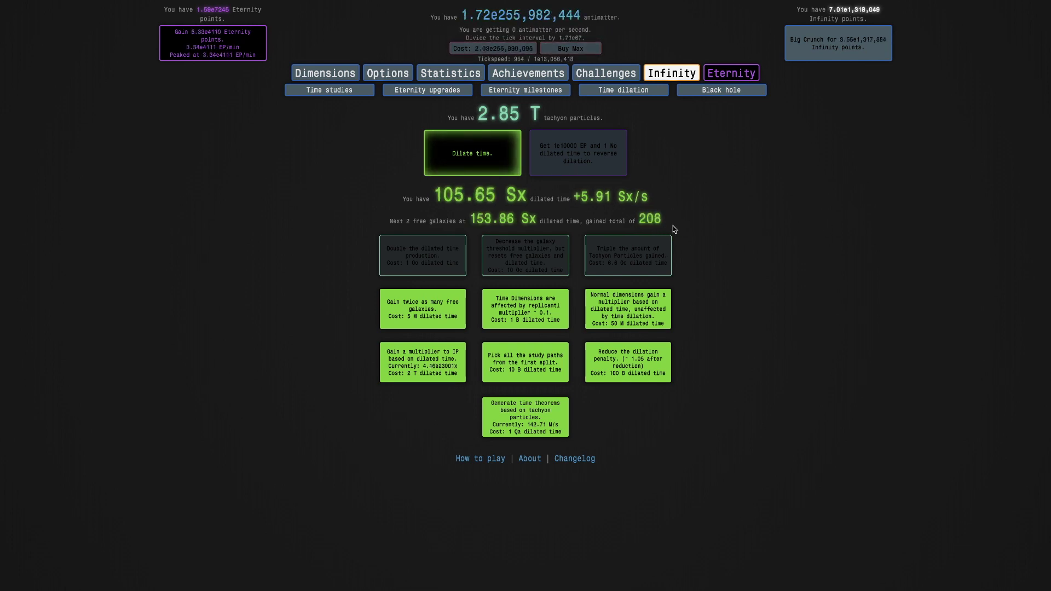
Tick 'Is active' for the Automatic Big Crunch autobuyer in Infinity autobuyers
left_click(672, 74)
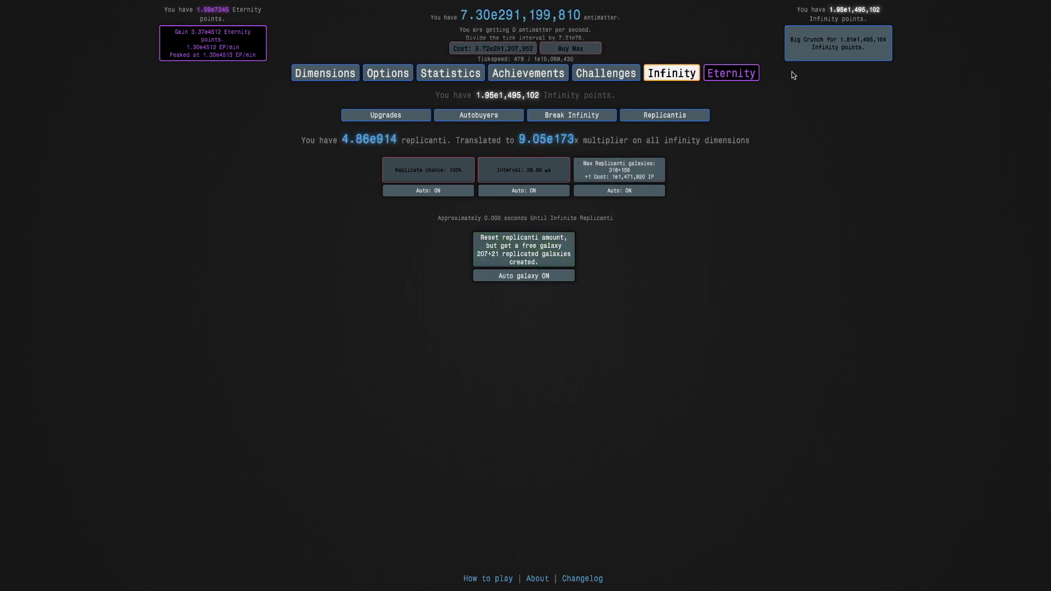
left_click(731, 74)
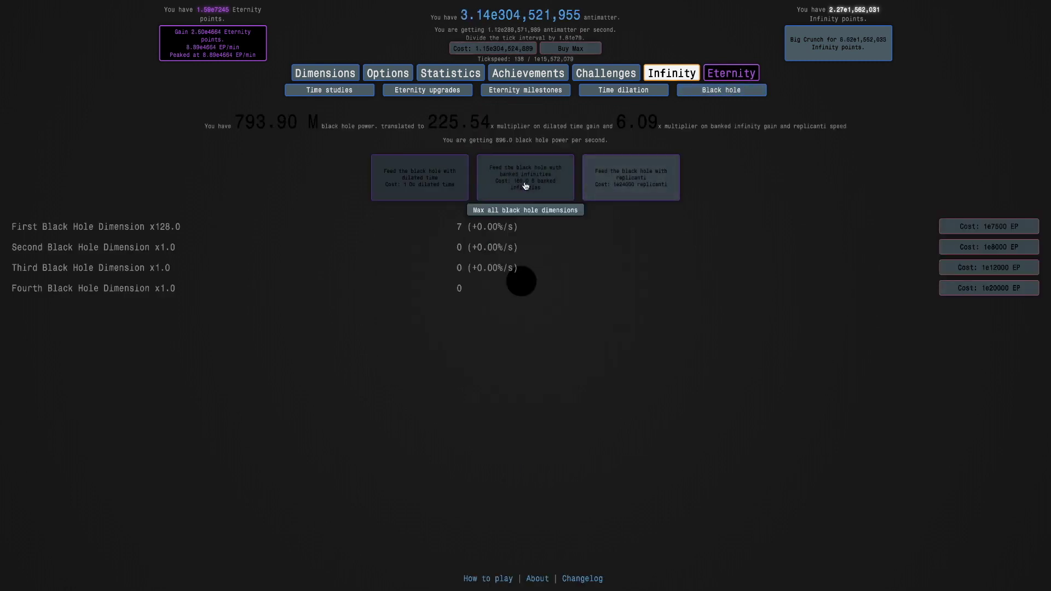
left_click(690, 76)
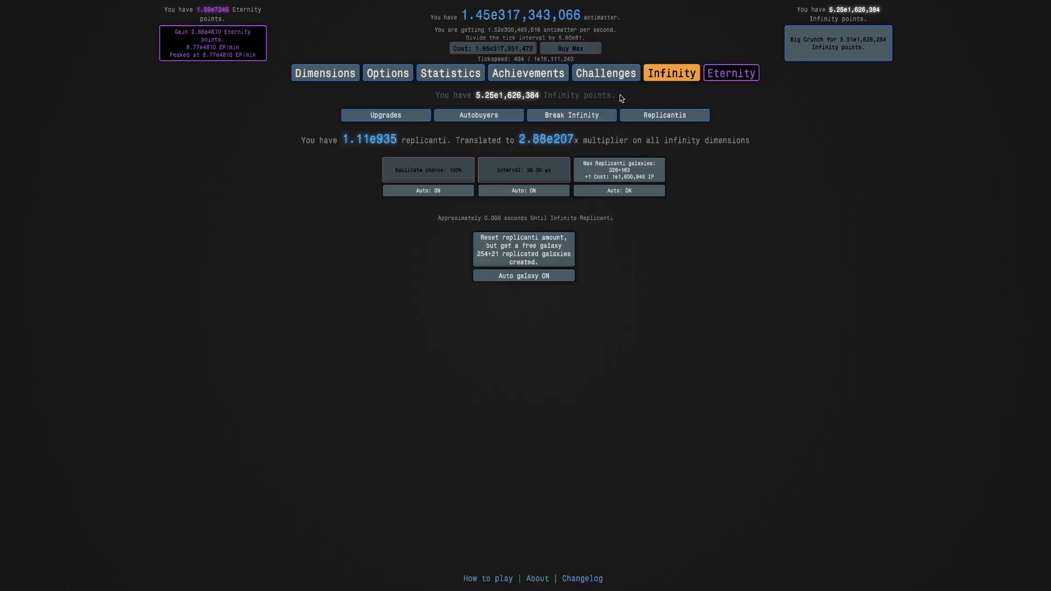
left_click(479, 117)
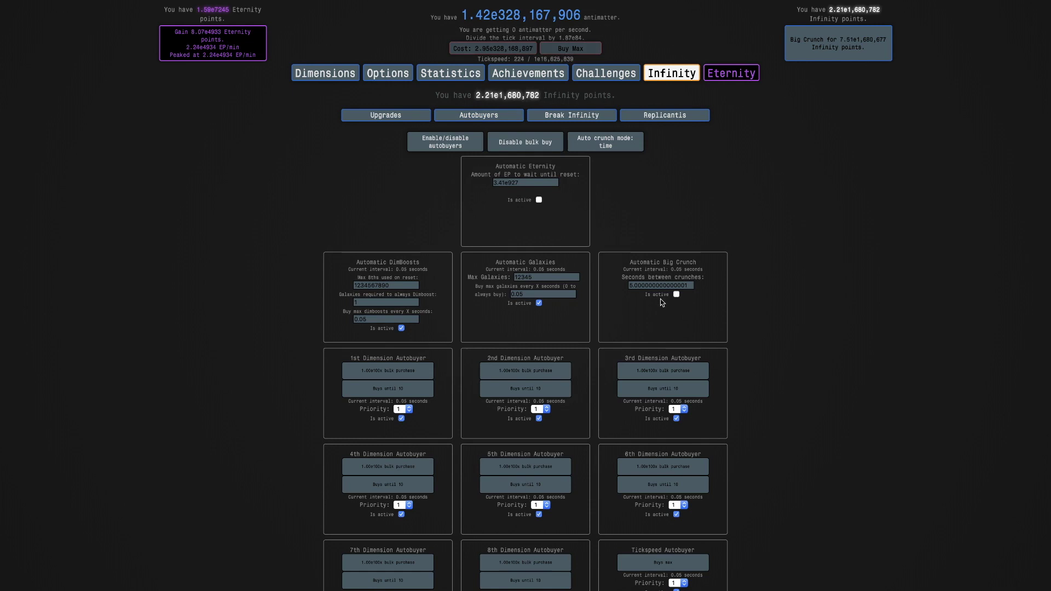
left_click(677, 295)
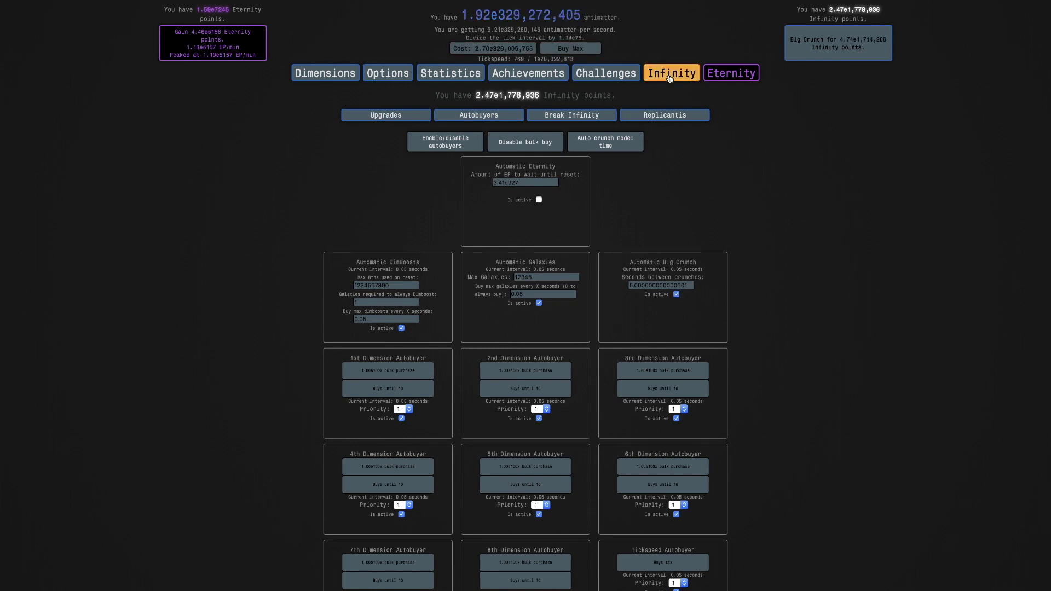
Bring up the Statistics page showing play totals
left_click(689, 121)
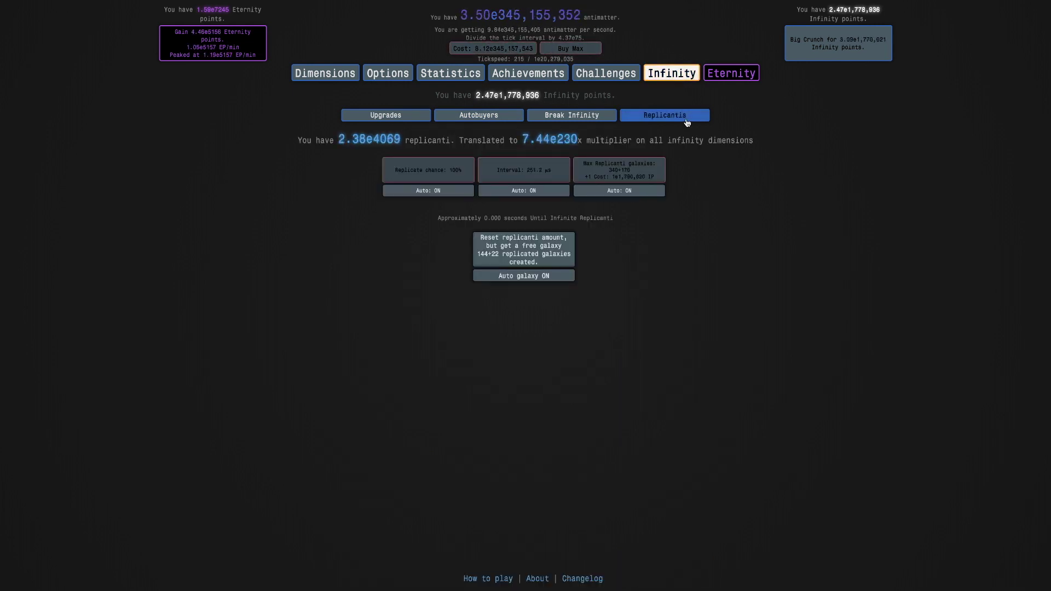
left_click(318, 76)
left_click(451, 72)
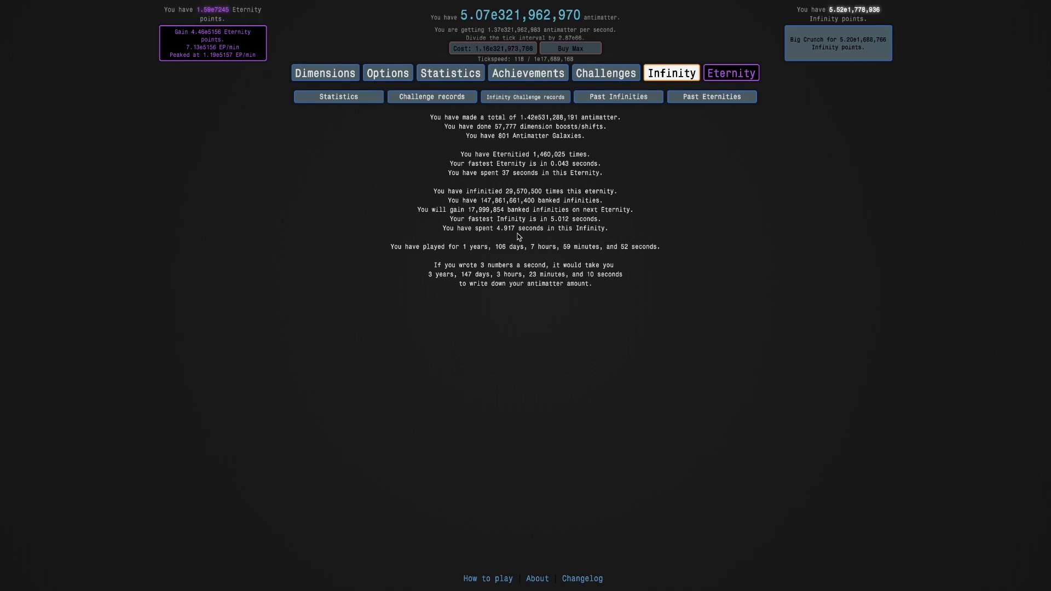
Let autobuyers run until Eternity points hit 1.10e7922, ending on the Dimensions list
left_click_drag(532, 246, 460, 209)
left_click(500, 210)
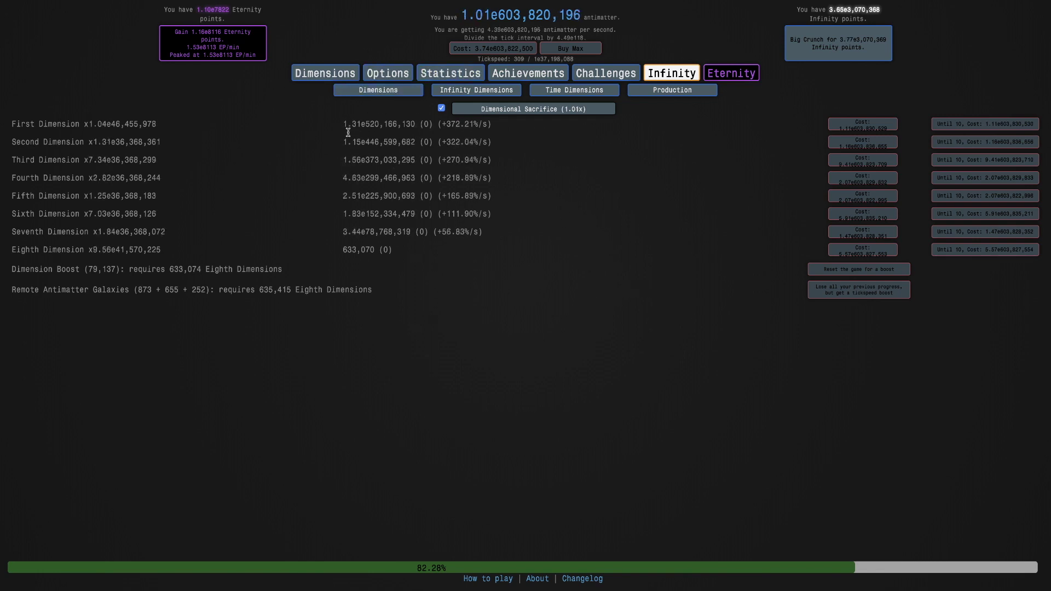
Highlight the 555,042,336,838 banked infinities line in Statistics, then show the black hole page
left_click(380, 80)
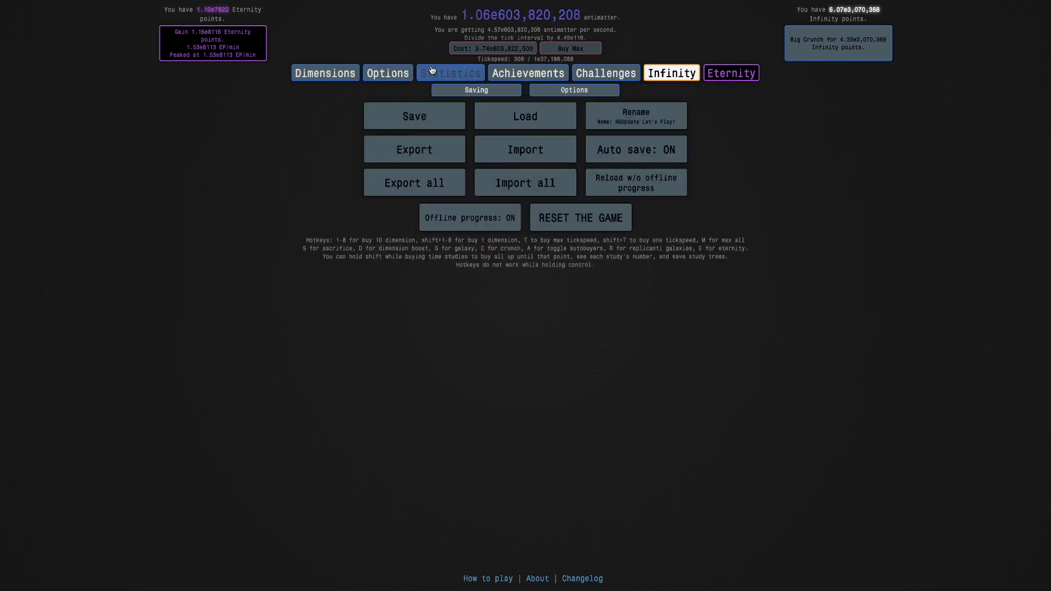
left_click(325, 73)
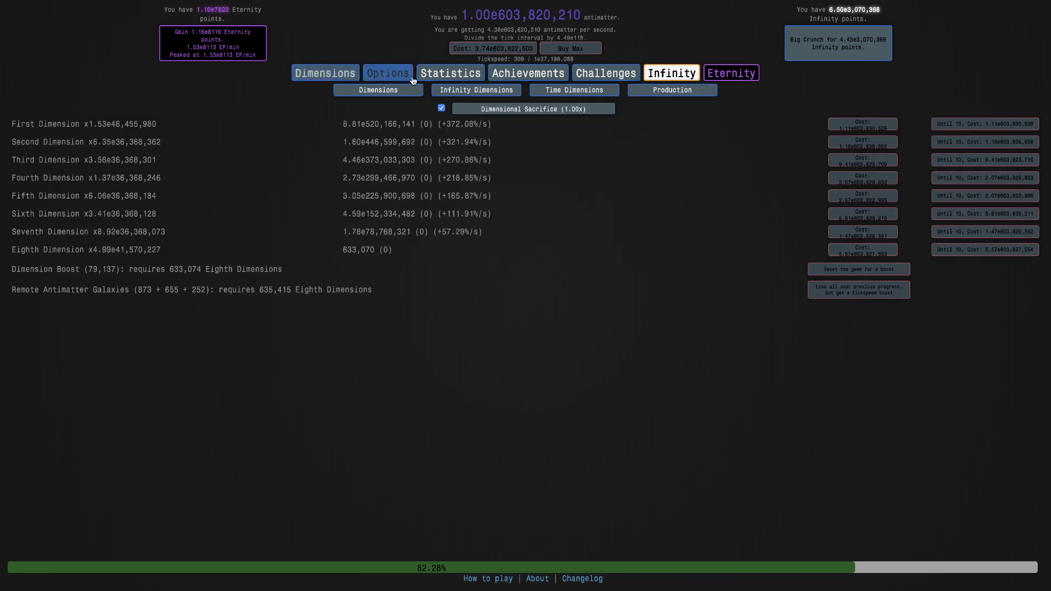
left_click(442, 75)
left_click_drag(480, 189, 604, 191)
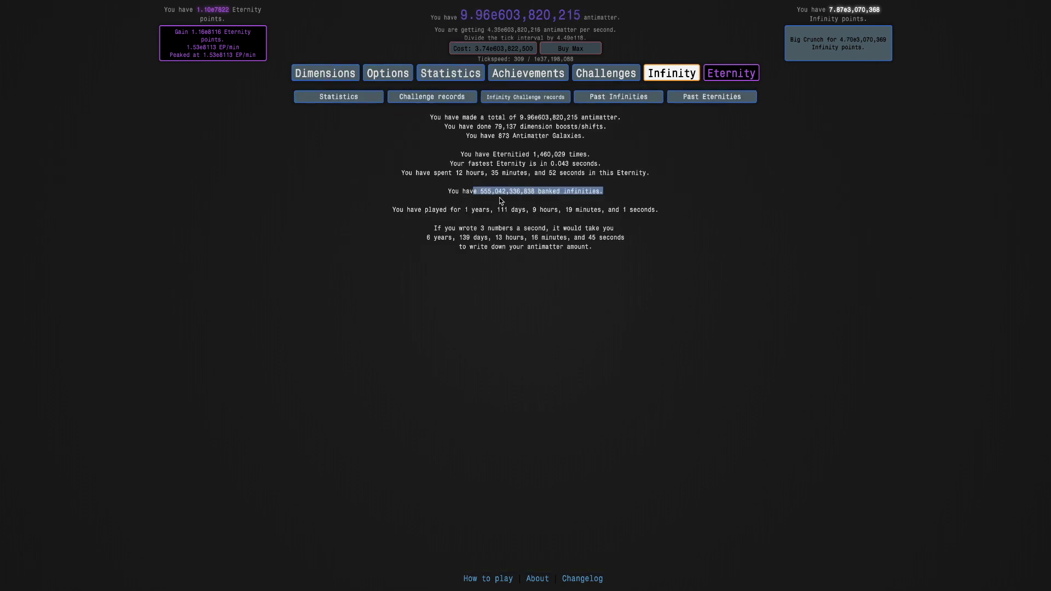
left_click(506, 203)
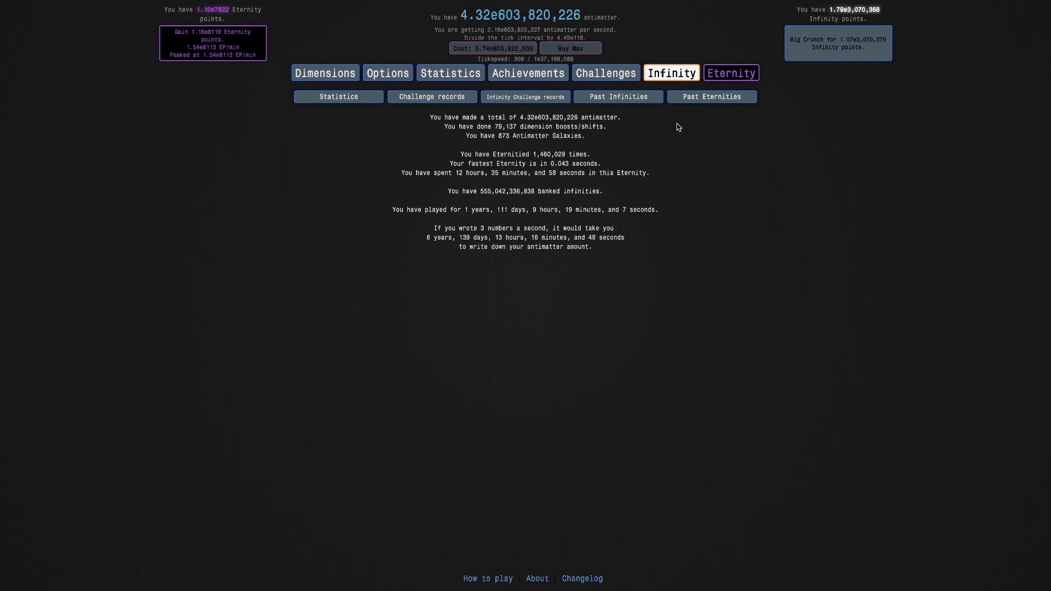
left_click(737, 73)
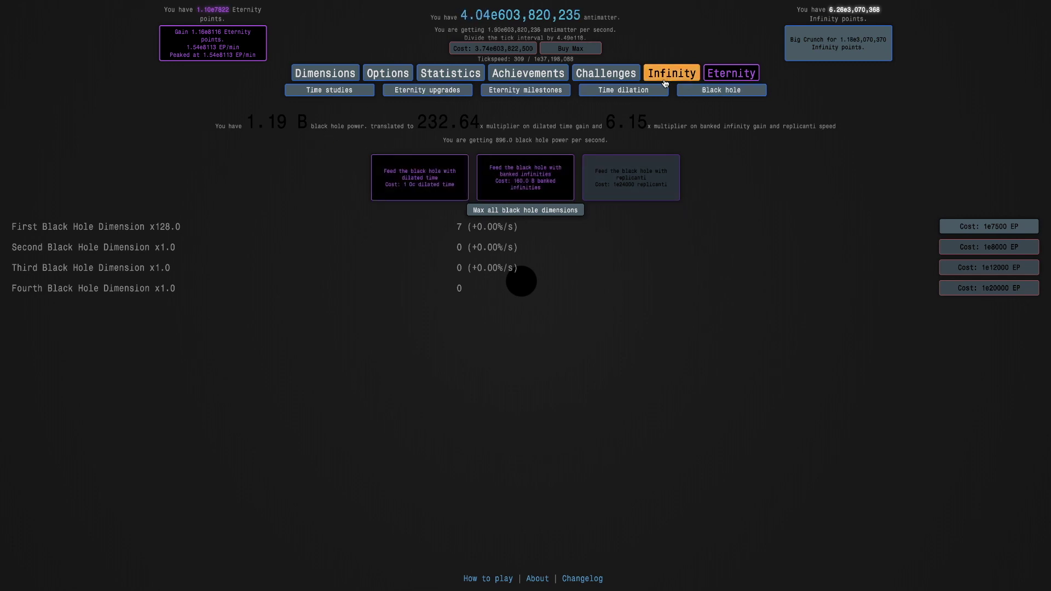
Buy an eighth First Black Hole Dimension
left_click(624, 89)
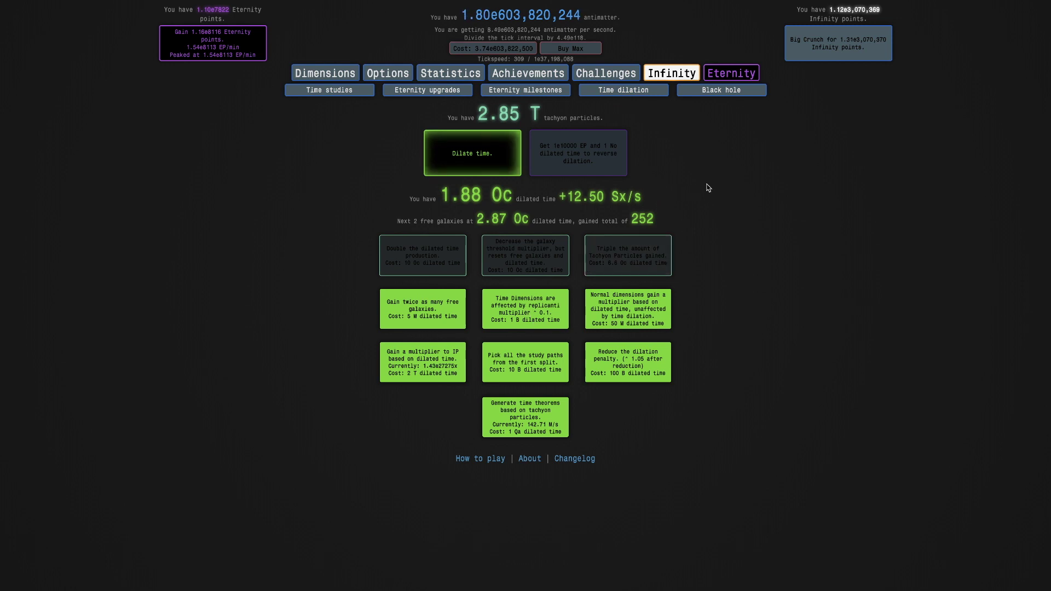
left_click(750, 92)
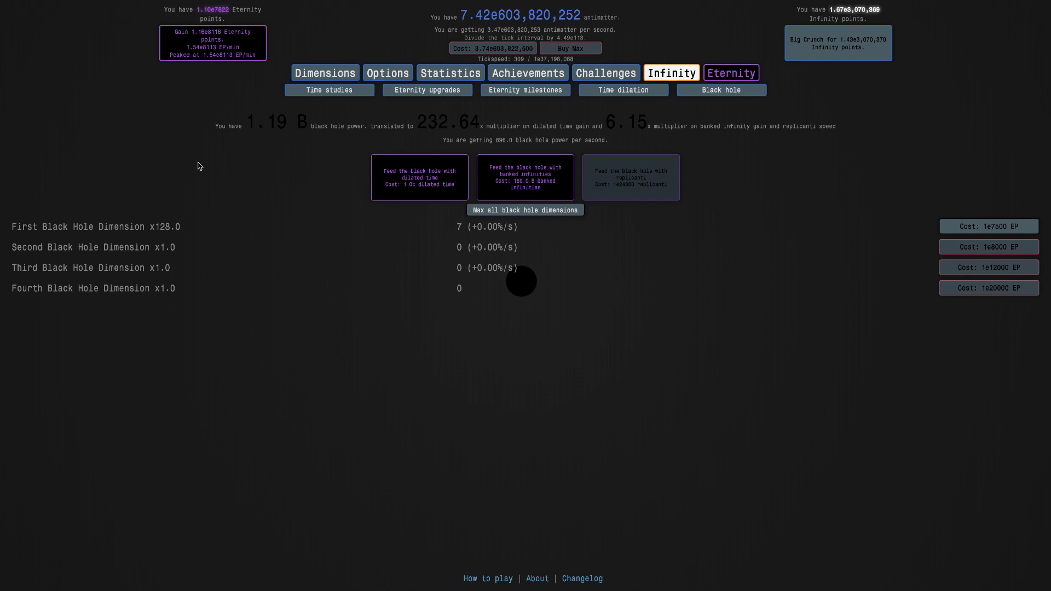
left_click(989, 226)
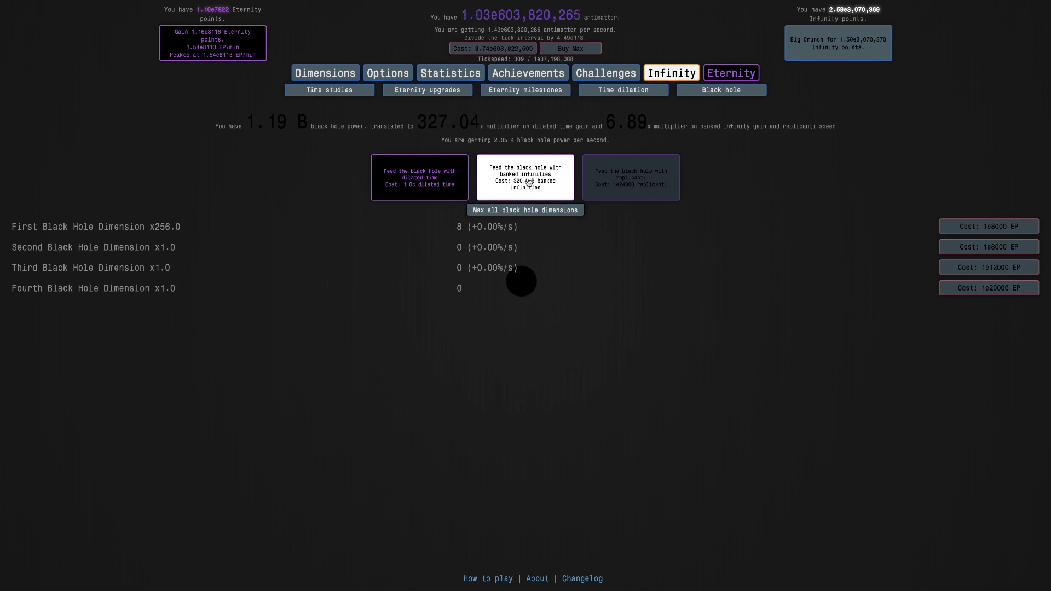
Feed the black hole banked infinities and dilated time, then Eternity for 1.16e8116 EP
left_click(530, 182)
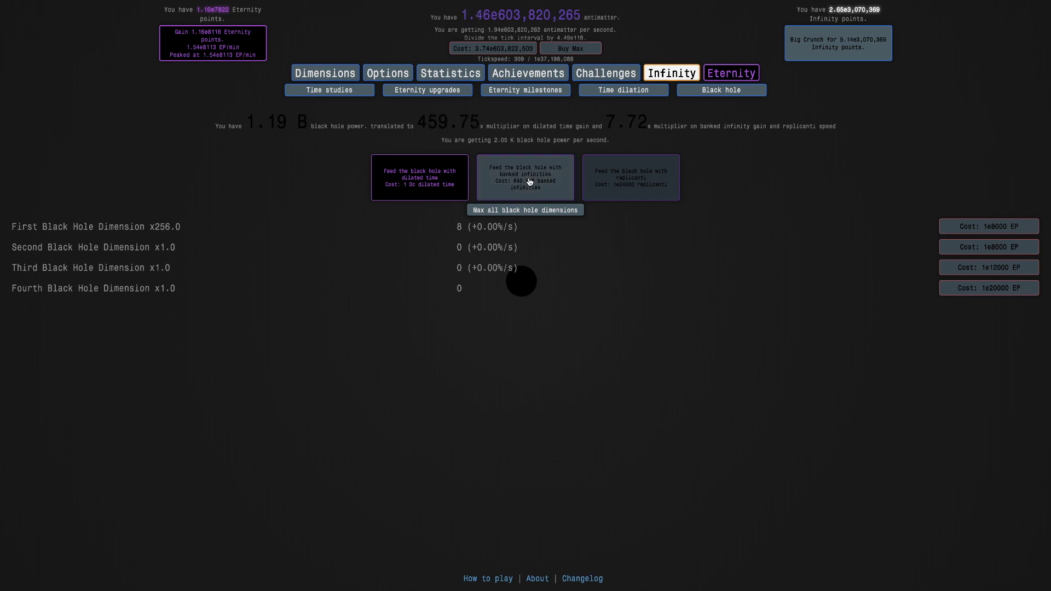
left_click(415, 183)
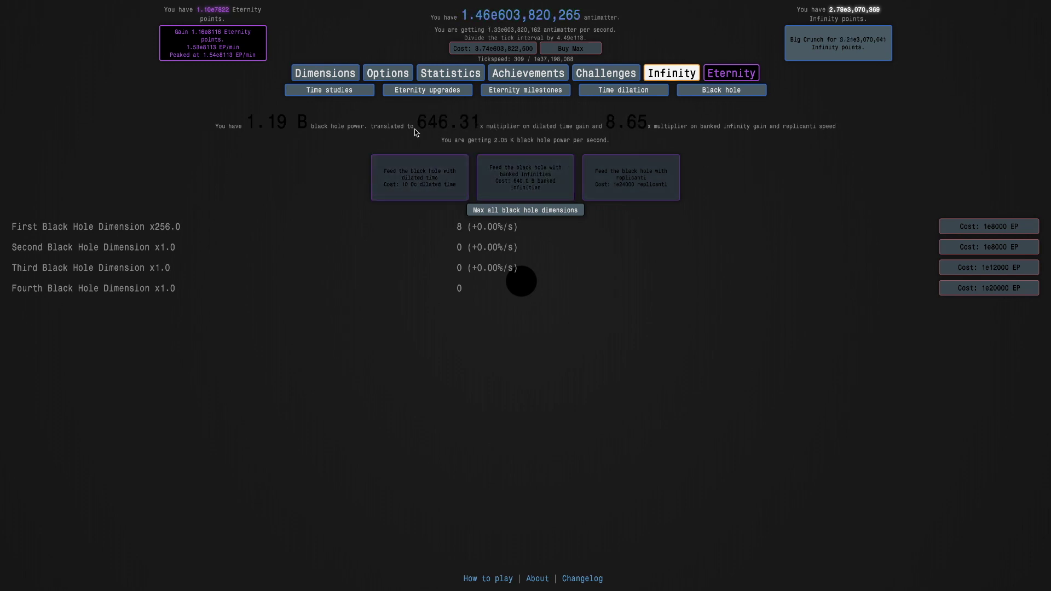
double_click(447, 123)
left_click(492, 127)
left_click(633, 91)
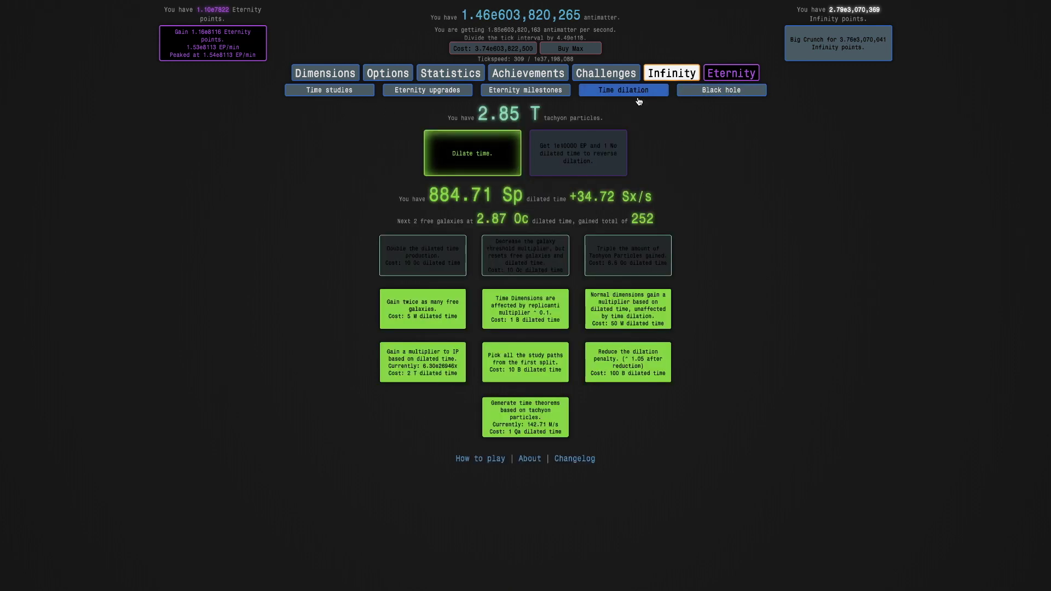
left_click(697, 92)
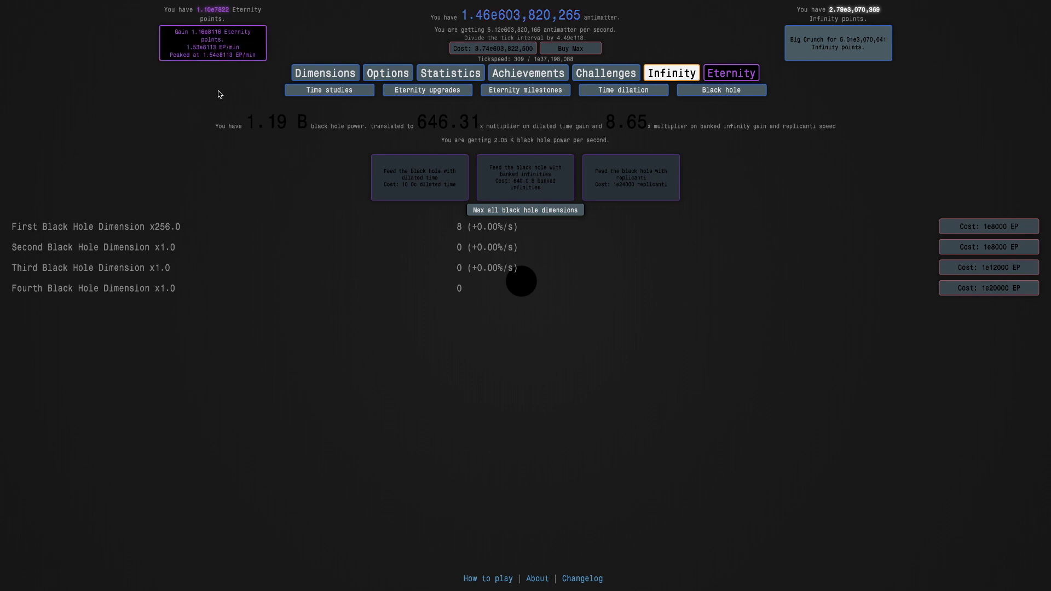
left_click(234, 50)
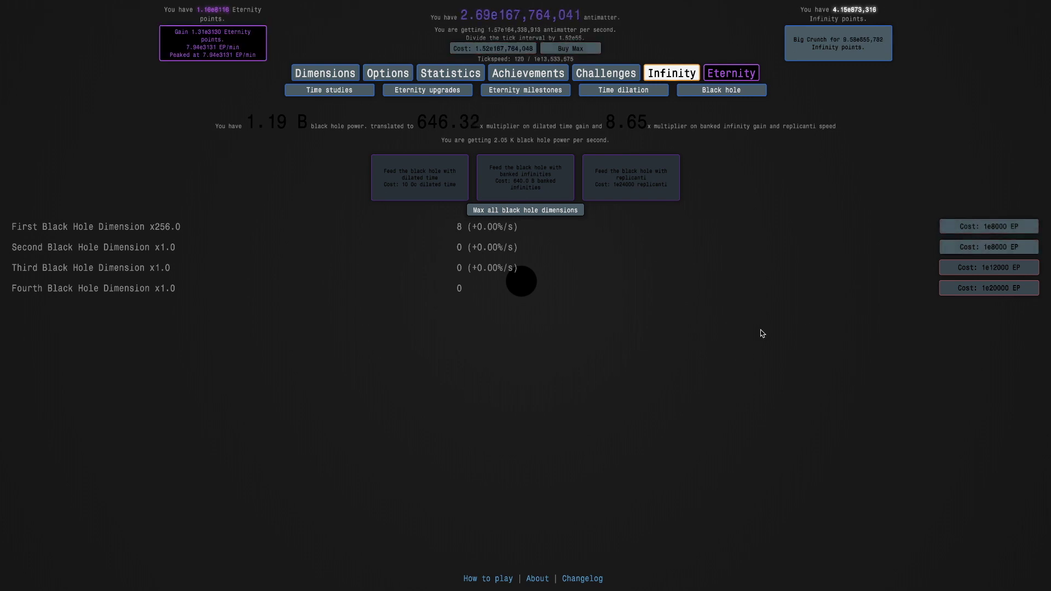
left_click(970, 248)
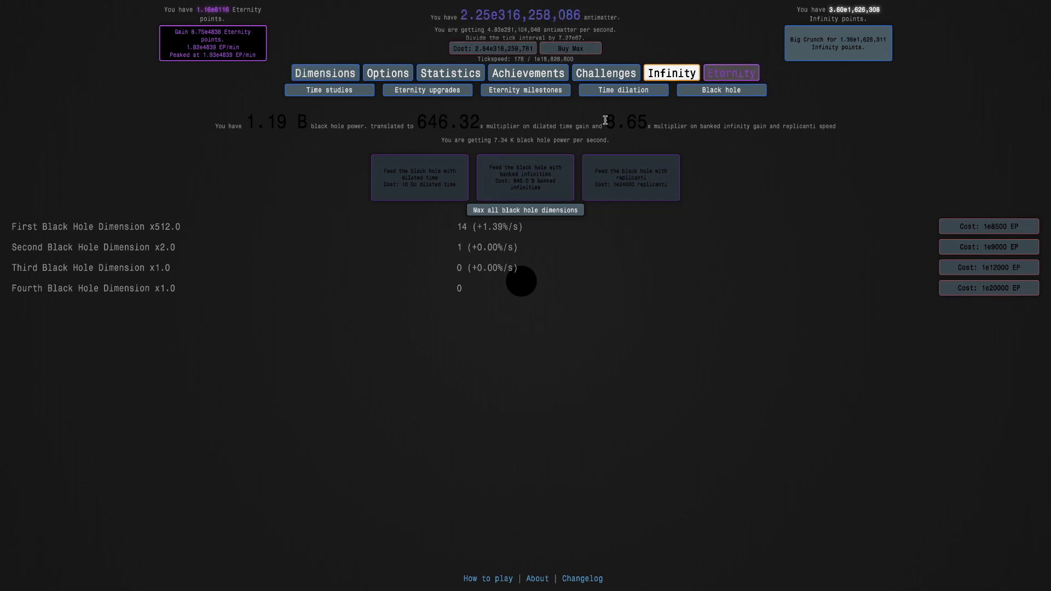
left_click(622, 89)
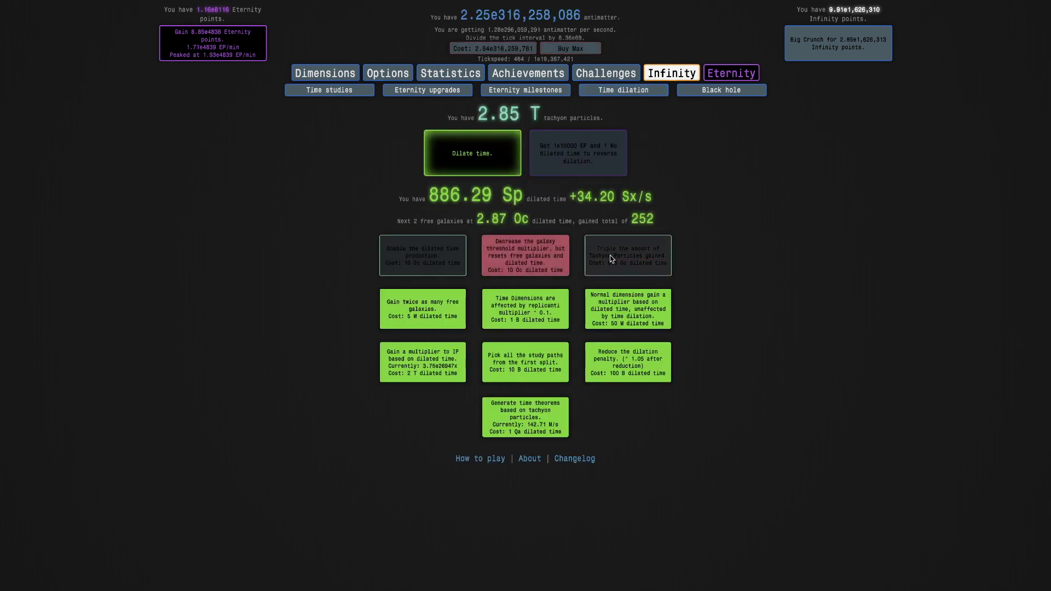
left_click(721, 93)
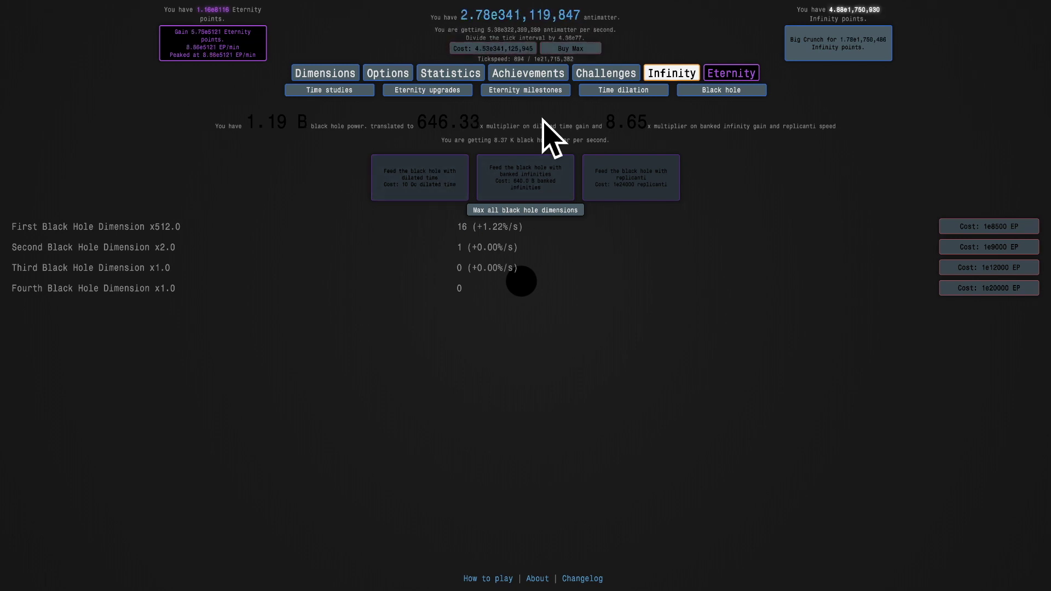
Max all time dimensions with Eternity points, ending on the Replicantis page
left_click(329, 72)
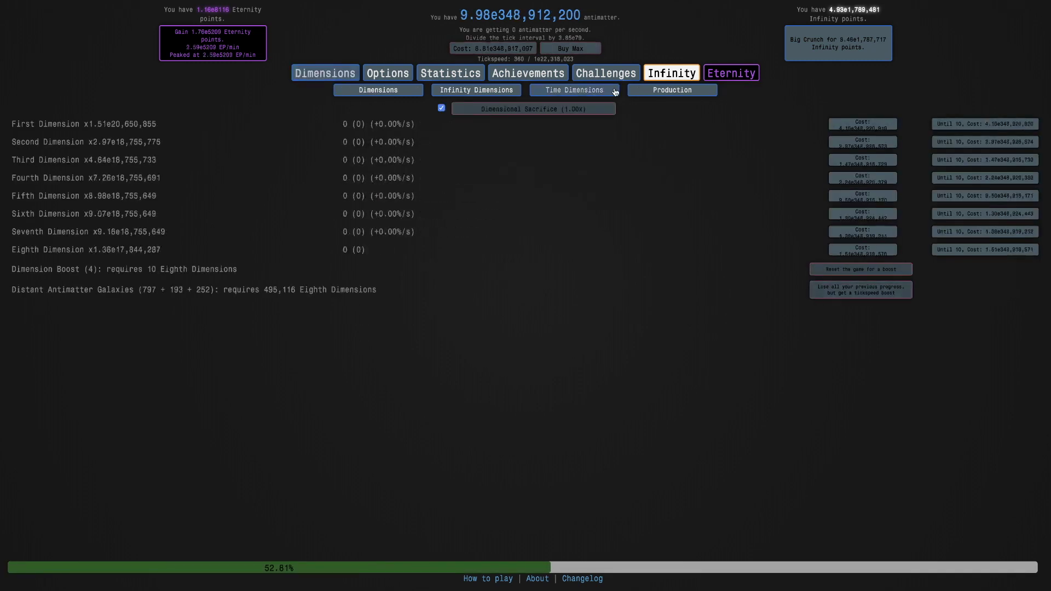
left_click(731, 73)
left_click(438, 91)
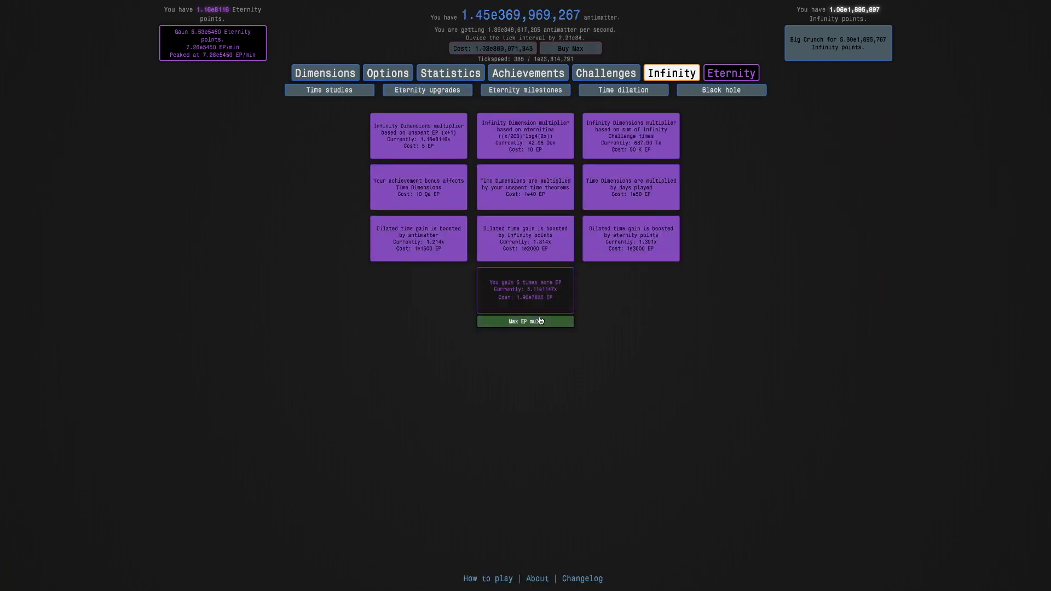
left_click(516, 322)
left_click(326, 74)
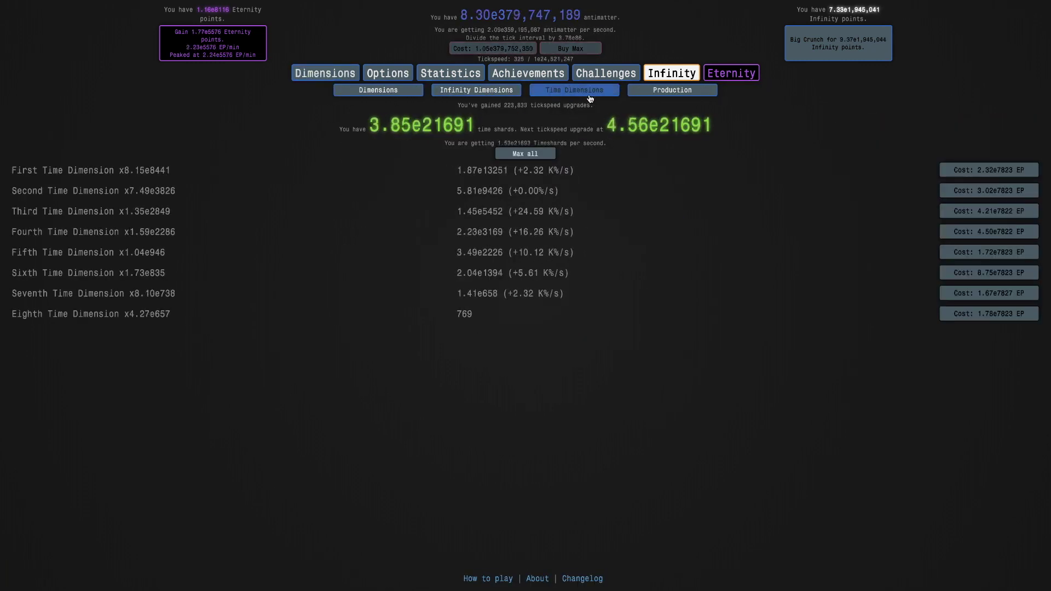
left_click(542, 155)
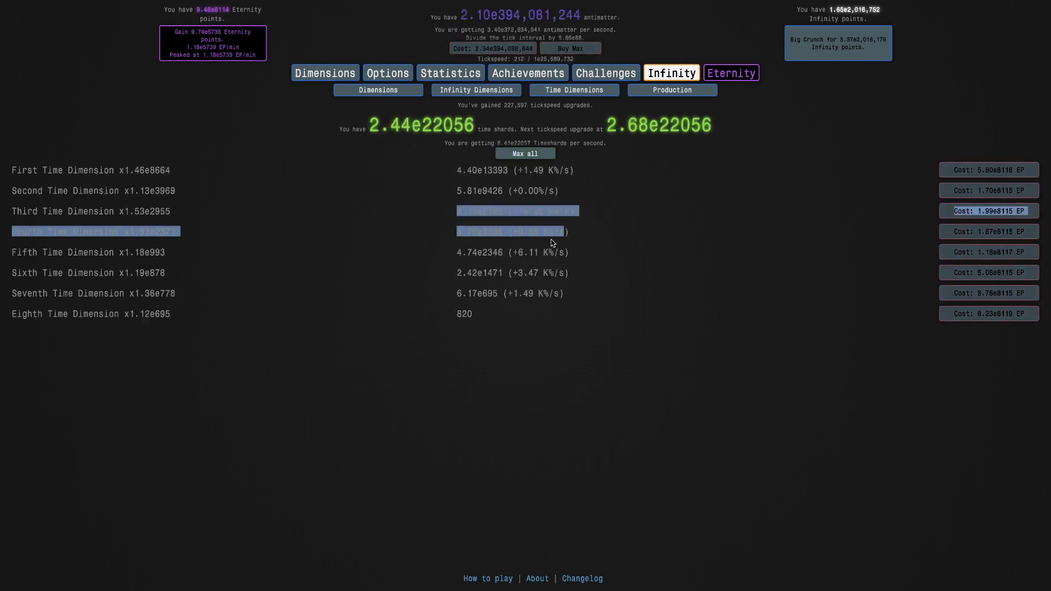
left_click(661, 74)
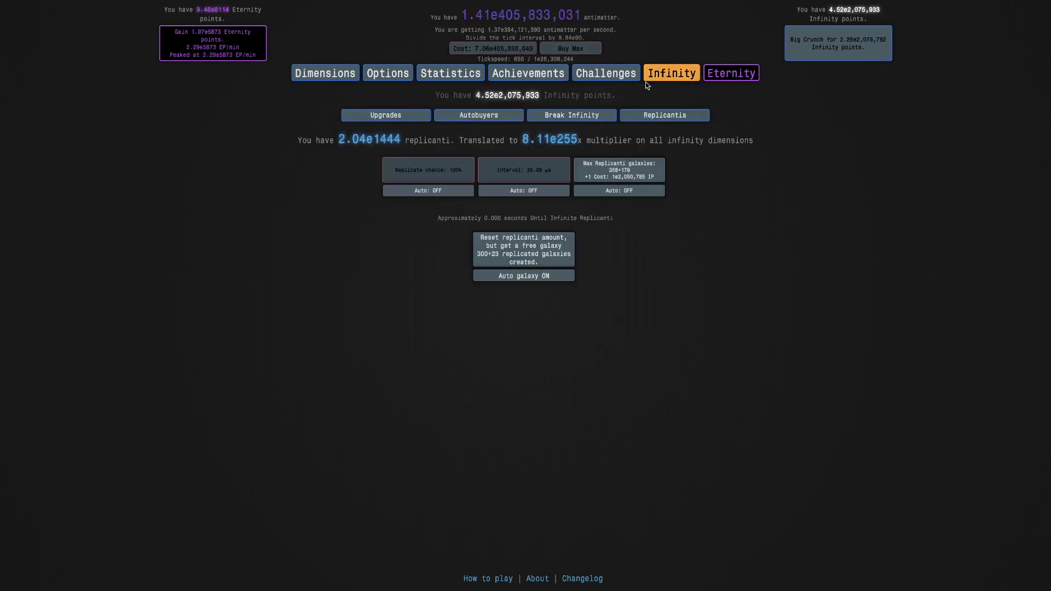
Reset replicanti repeatedly to grind replicanti galaxies up to 631+28
left_click(547, 243)
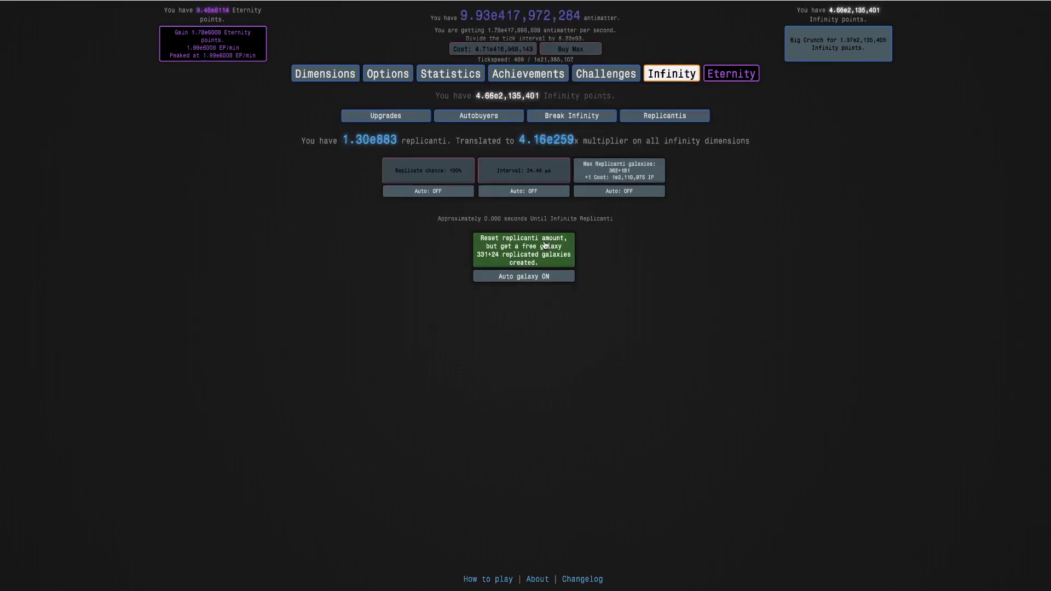
left_click(544, 245)
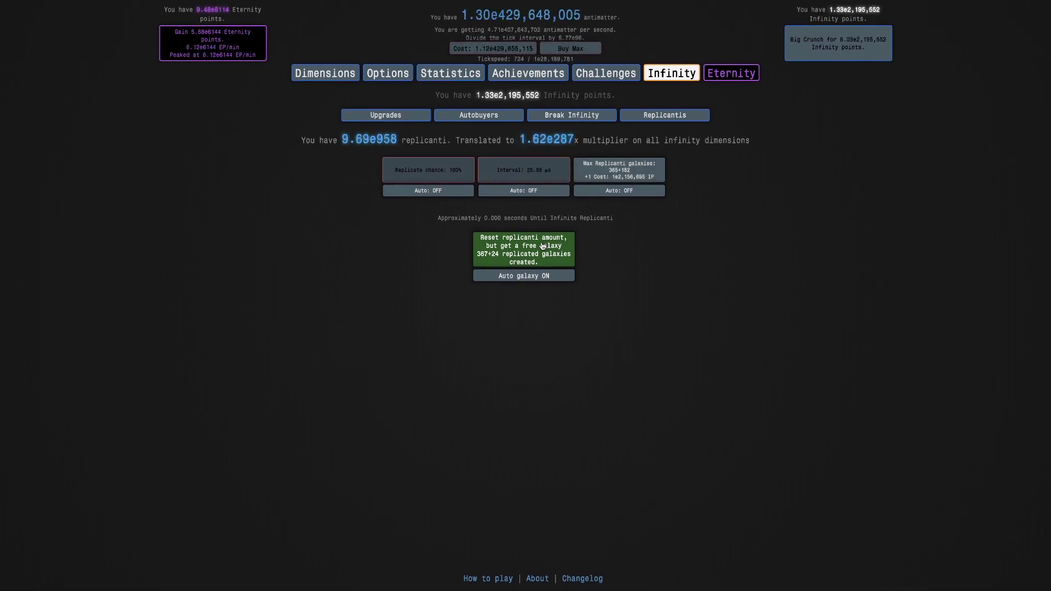
left_click(543, 245)
left_click(484, 245)
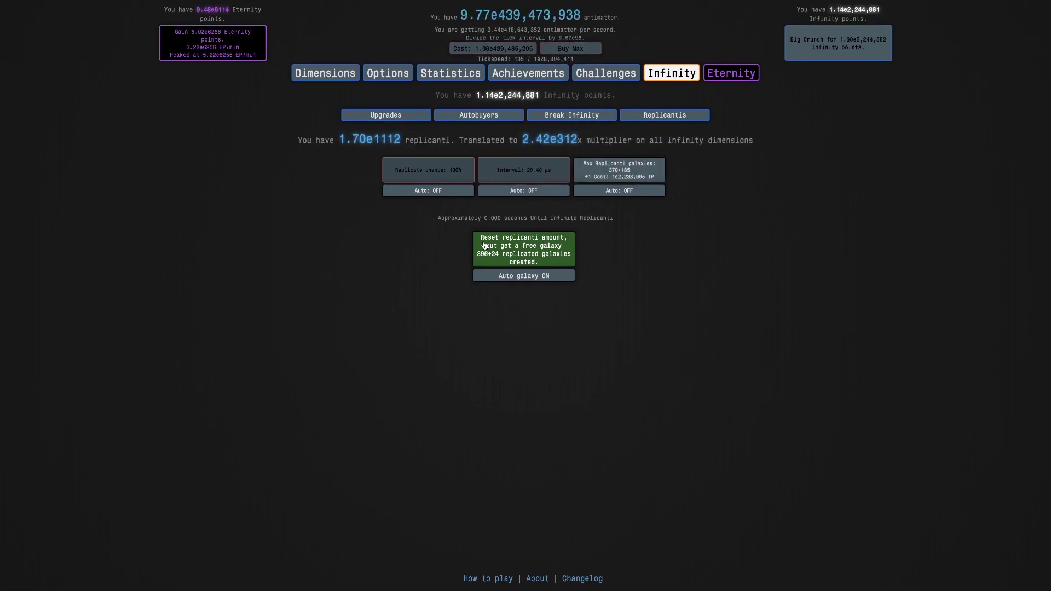
left_click(509, 246)
left_click(517, 248)
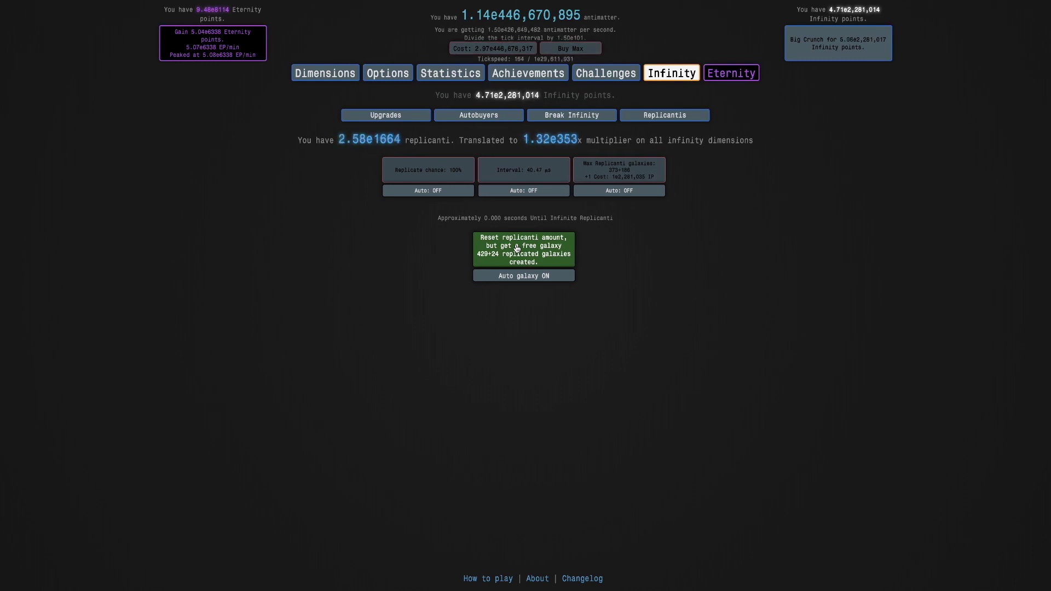
left_click(517, 249)
left_click(517, 248)
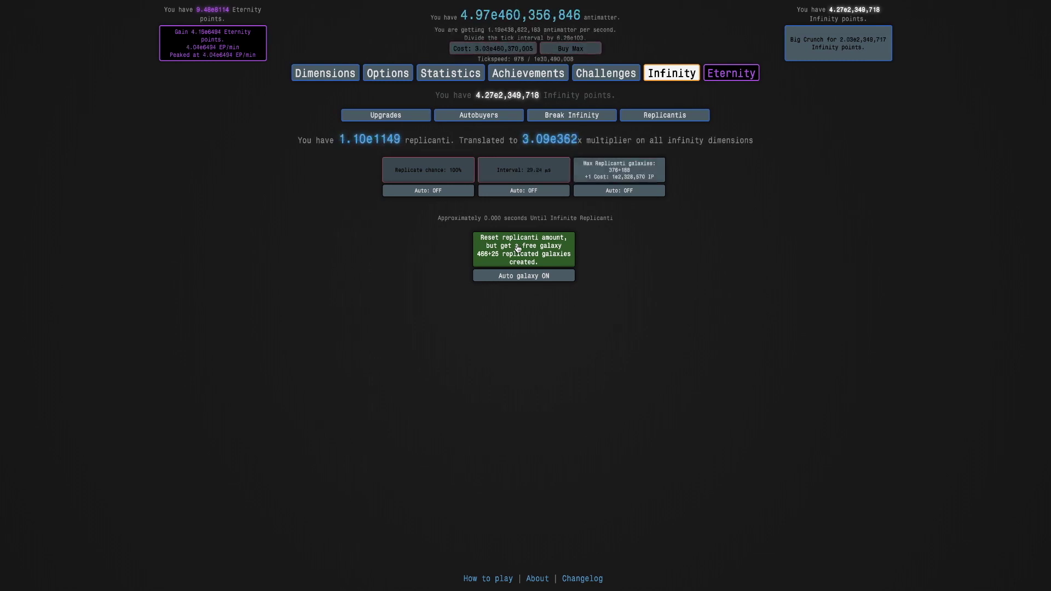
left_click(517, 248)
left_click(516, 249)
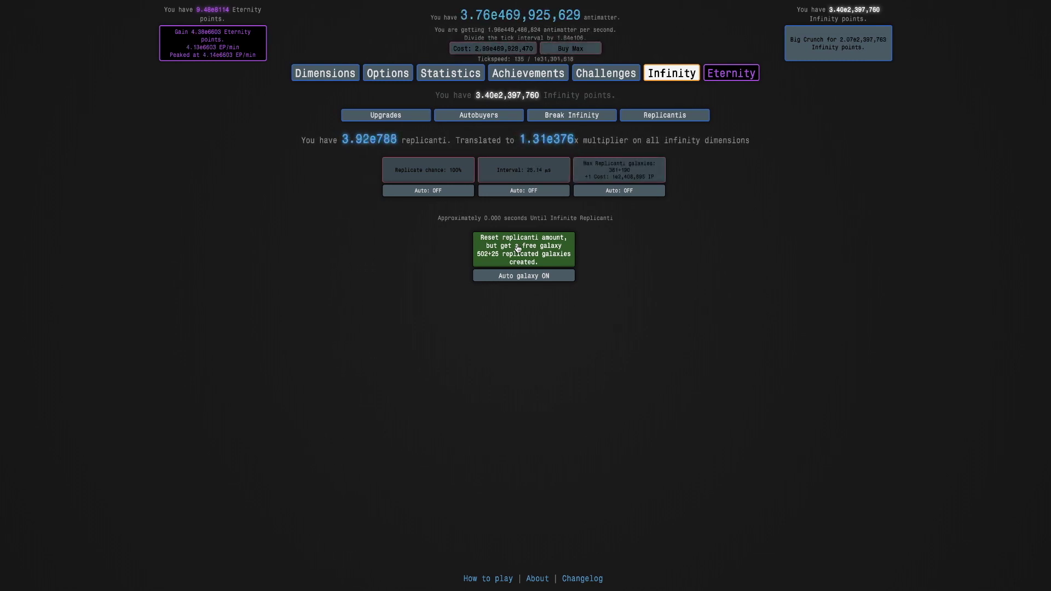
left_click(517, 248)
left_click(517, 248)
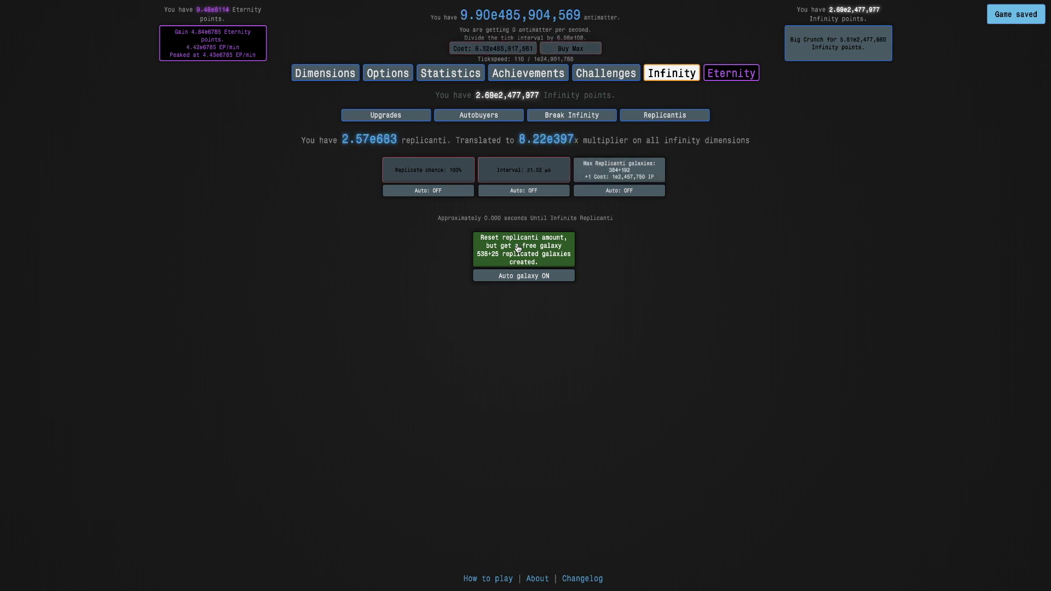
left_click(517, 248)
left_click(517, 248)
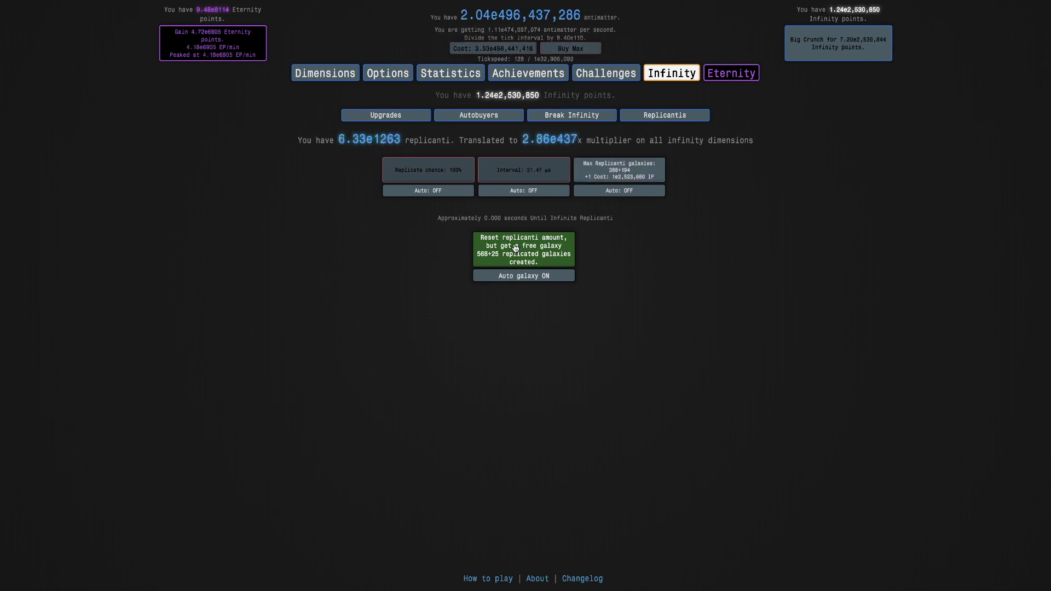
left_click(516, 249)
left_click(517, 248)
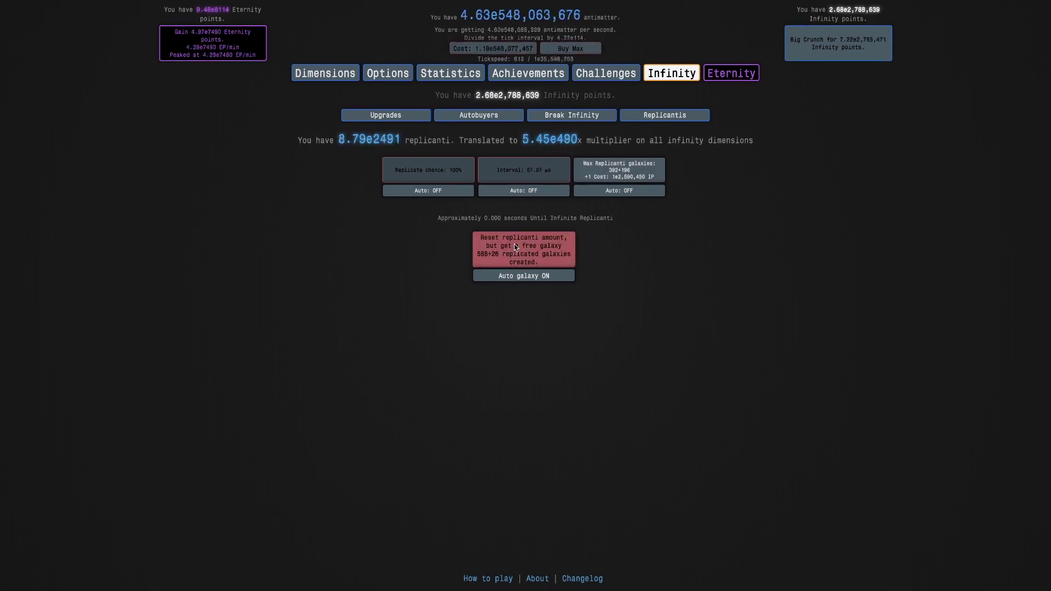
Raise the Max Replicanti galaxies upgrade to 421+210
left_click(516, 248)
left_click(619, 170)
left_click(639, 170)
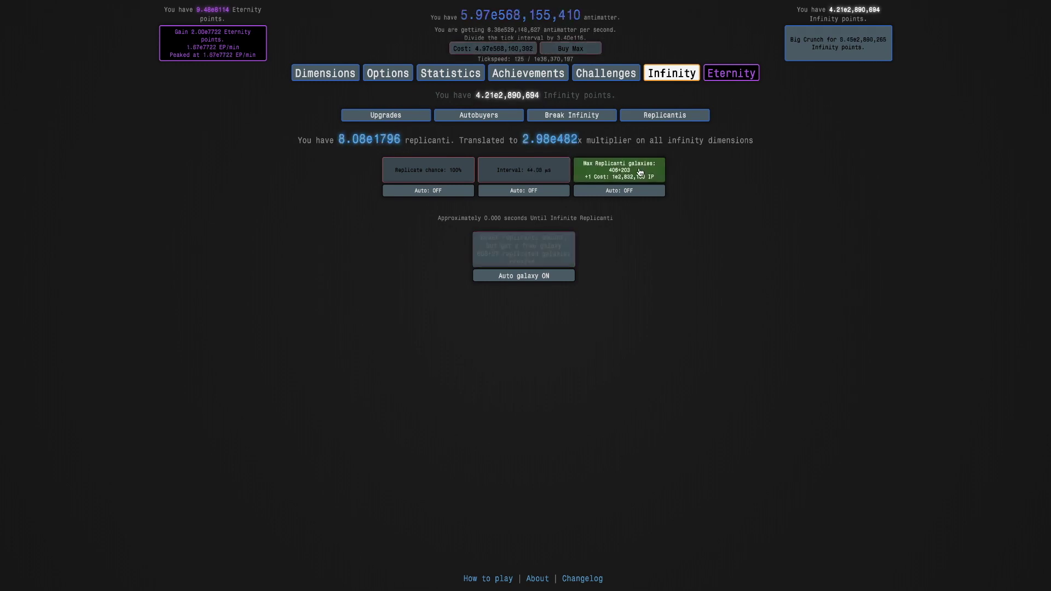
left_click(638, 168)
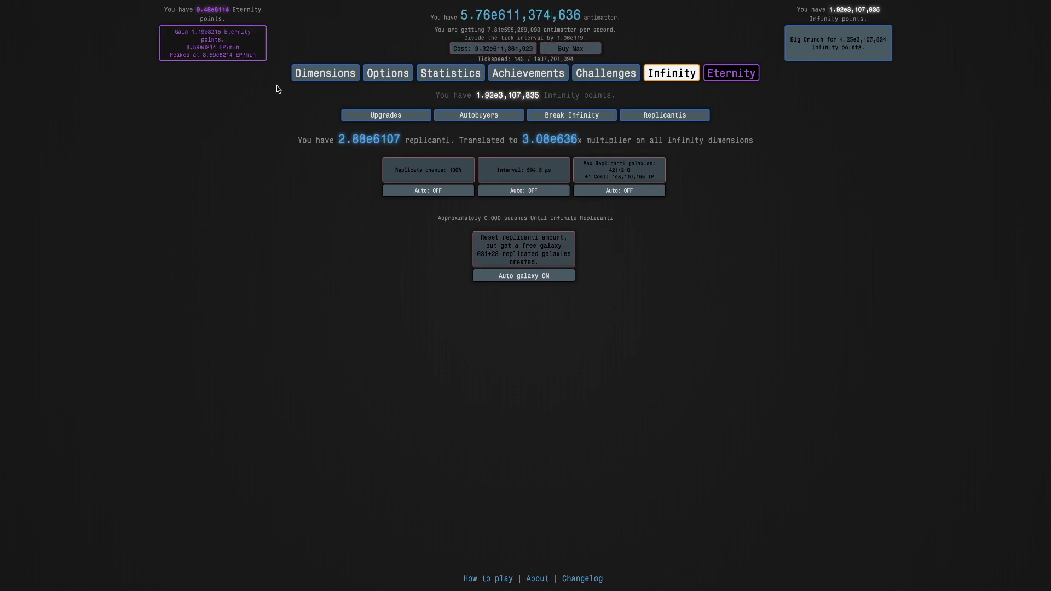
Eternity, buy the 5x EP upgrade, visit Time Dimensions, and return to Replicantis
left_click(213, 42)
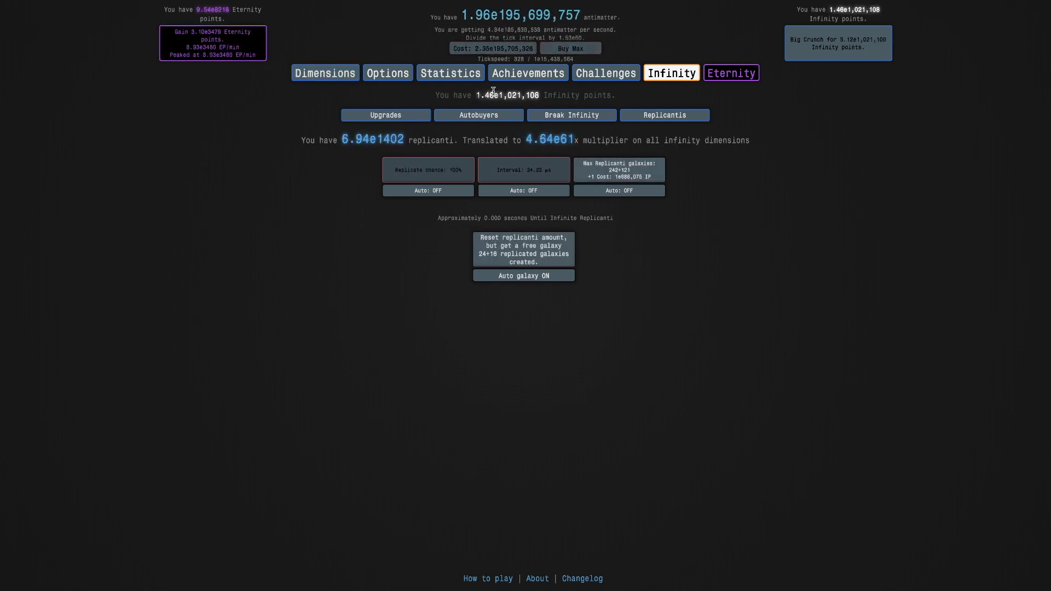
left_click(730, 73)
left_click(510, 310)
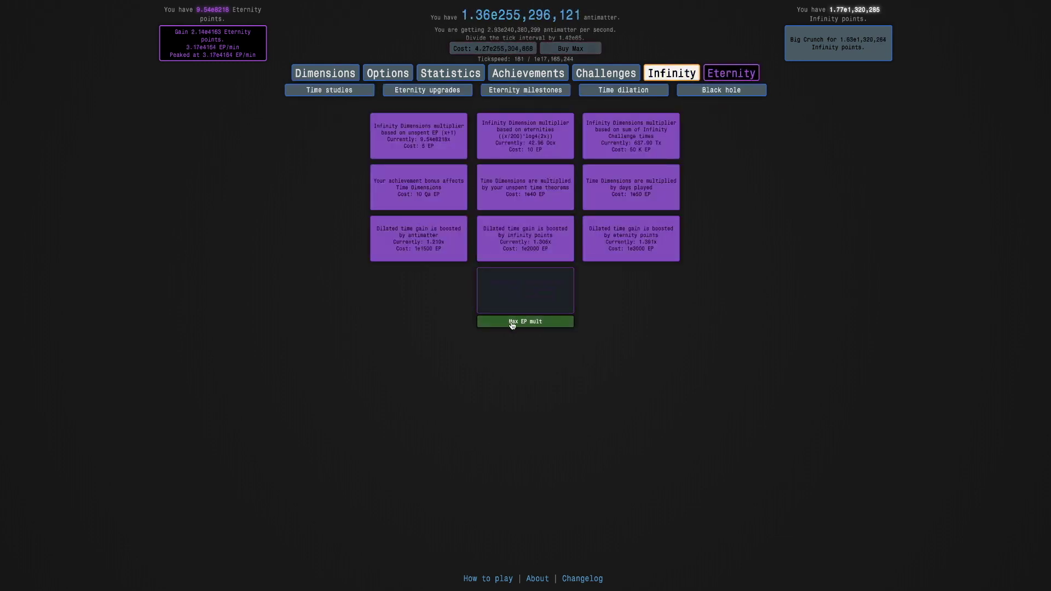
left_click(325, 74)
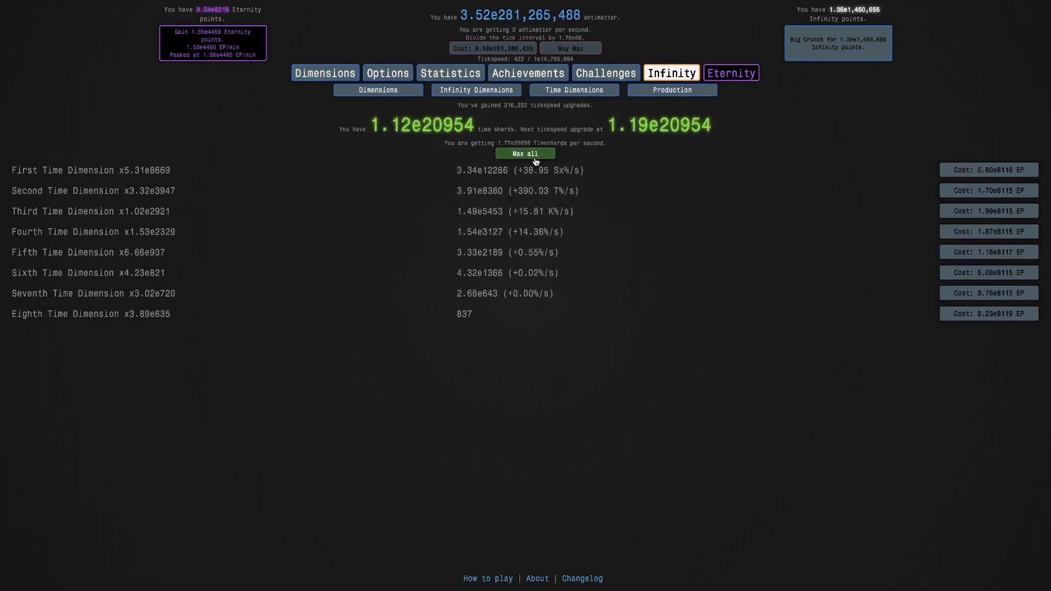
left_click(672, 73)
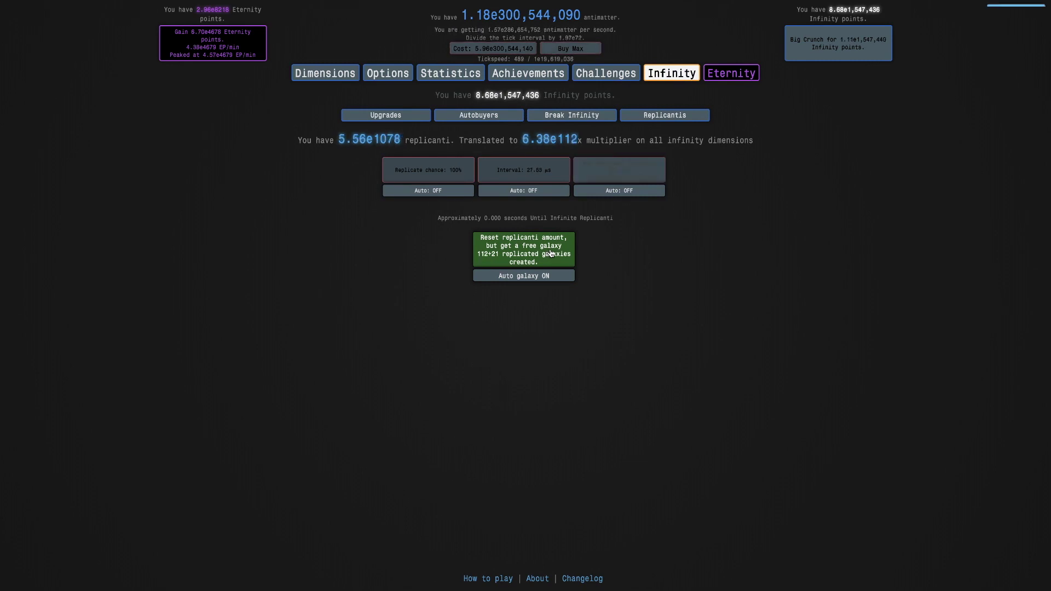